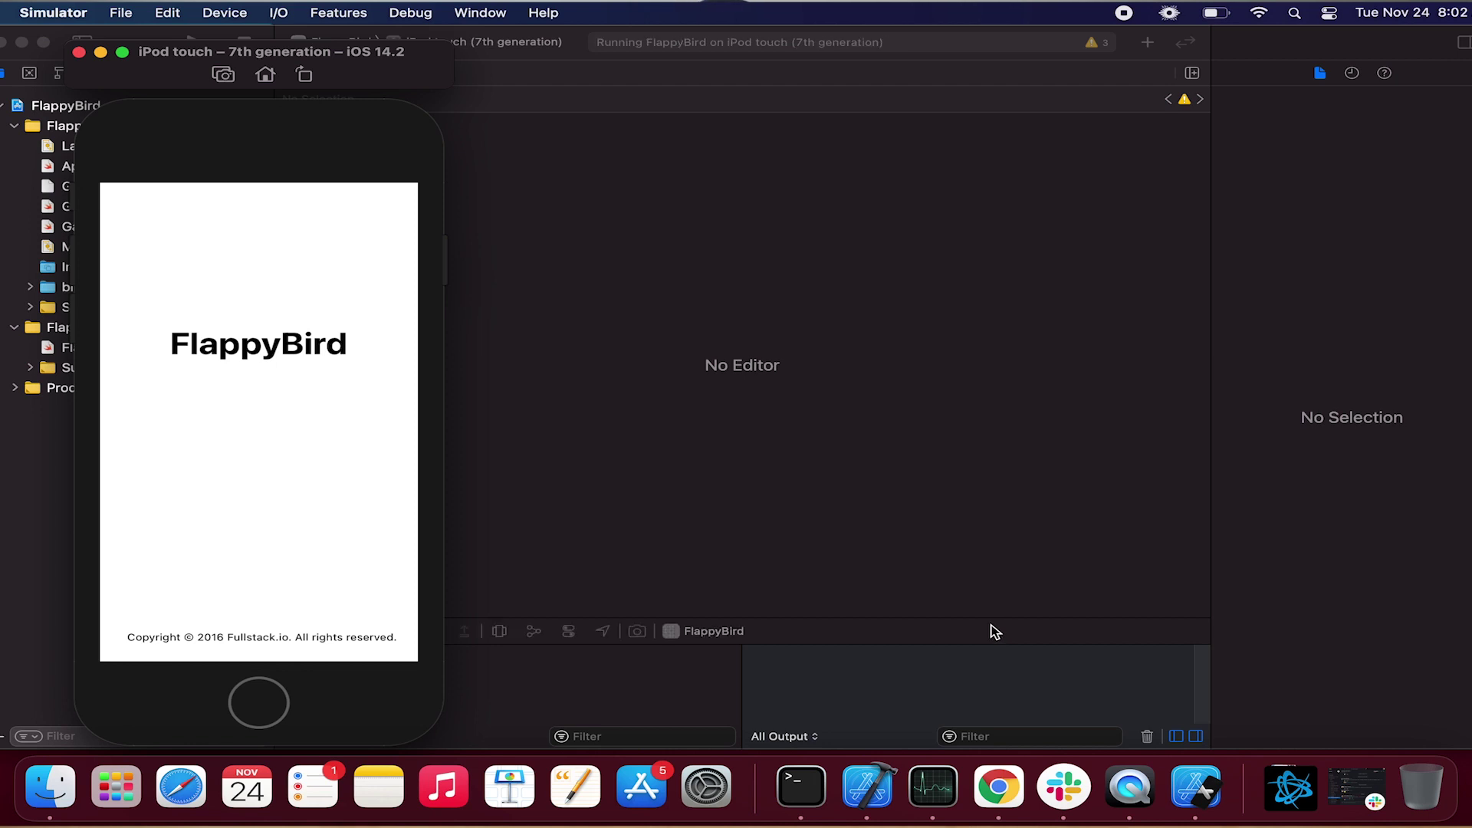
Step: Switch to the full-screen Chrome window showing Apple's Swift documentation
key(super+Tab)
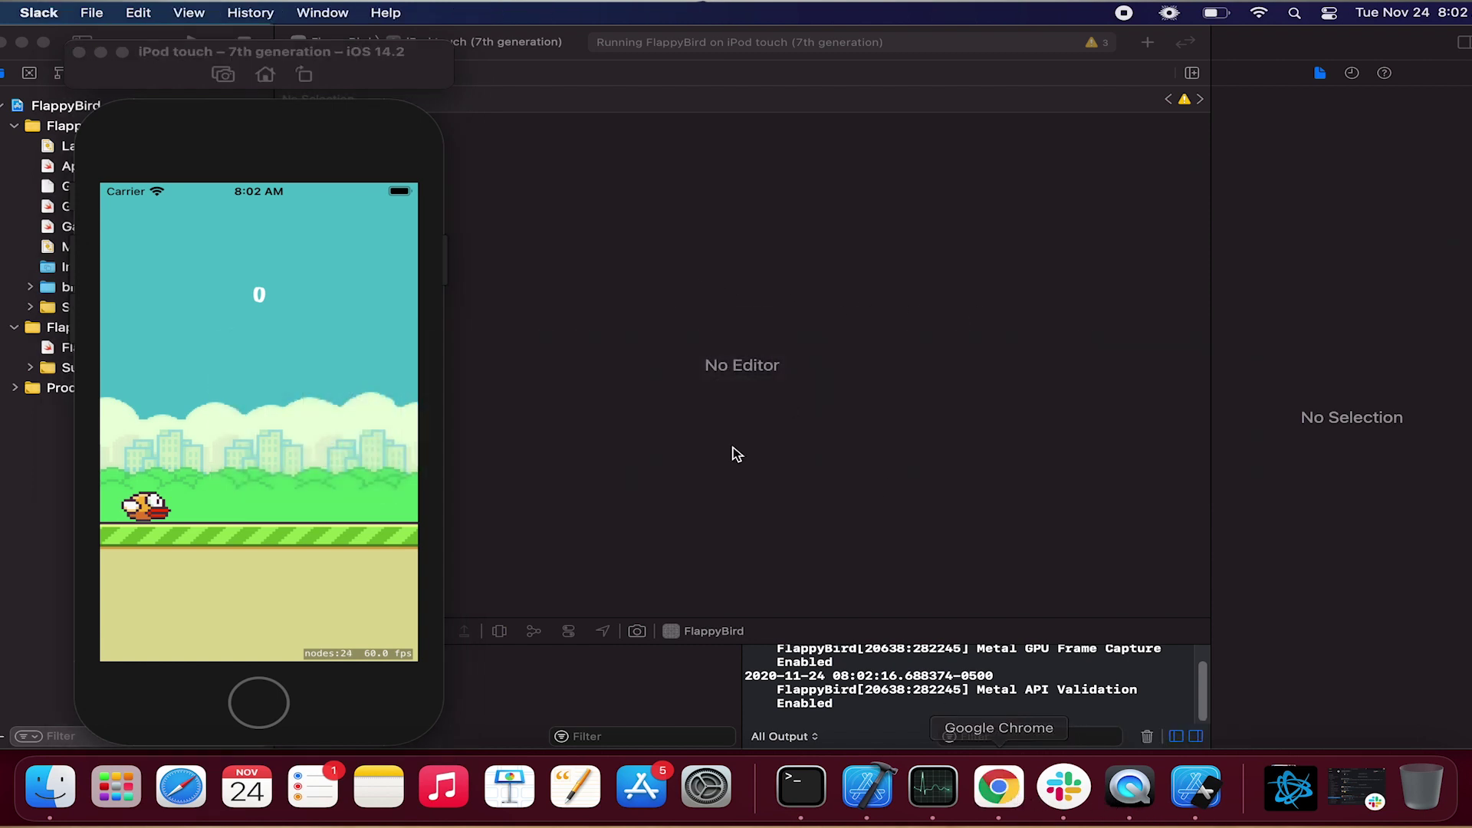
key(ctrl+Right)
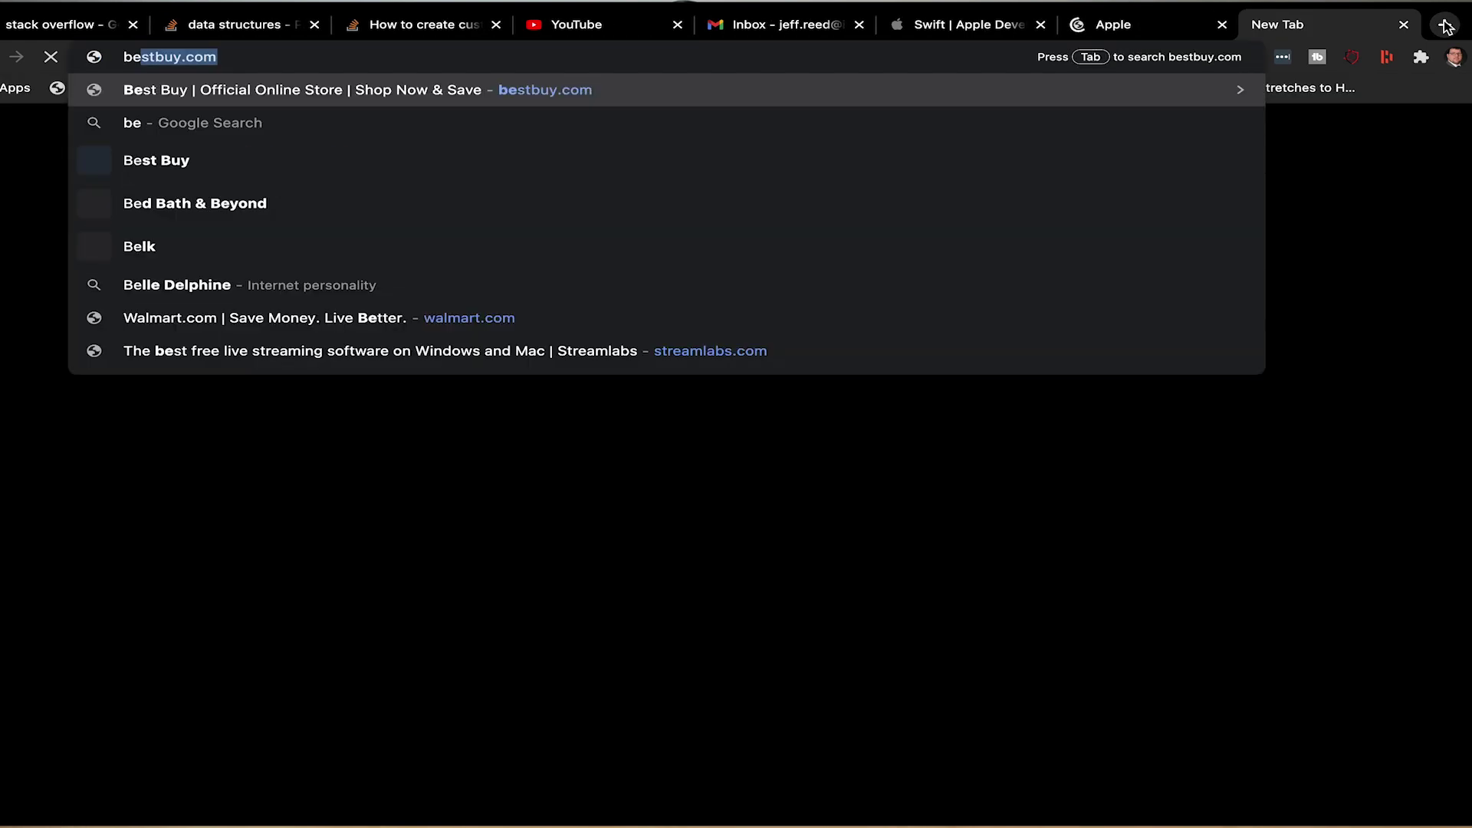
Step: Load bestbuy.com in Chrome, then bring Activity Monitor forward and open a Terminal window
text(st)
key(Return)
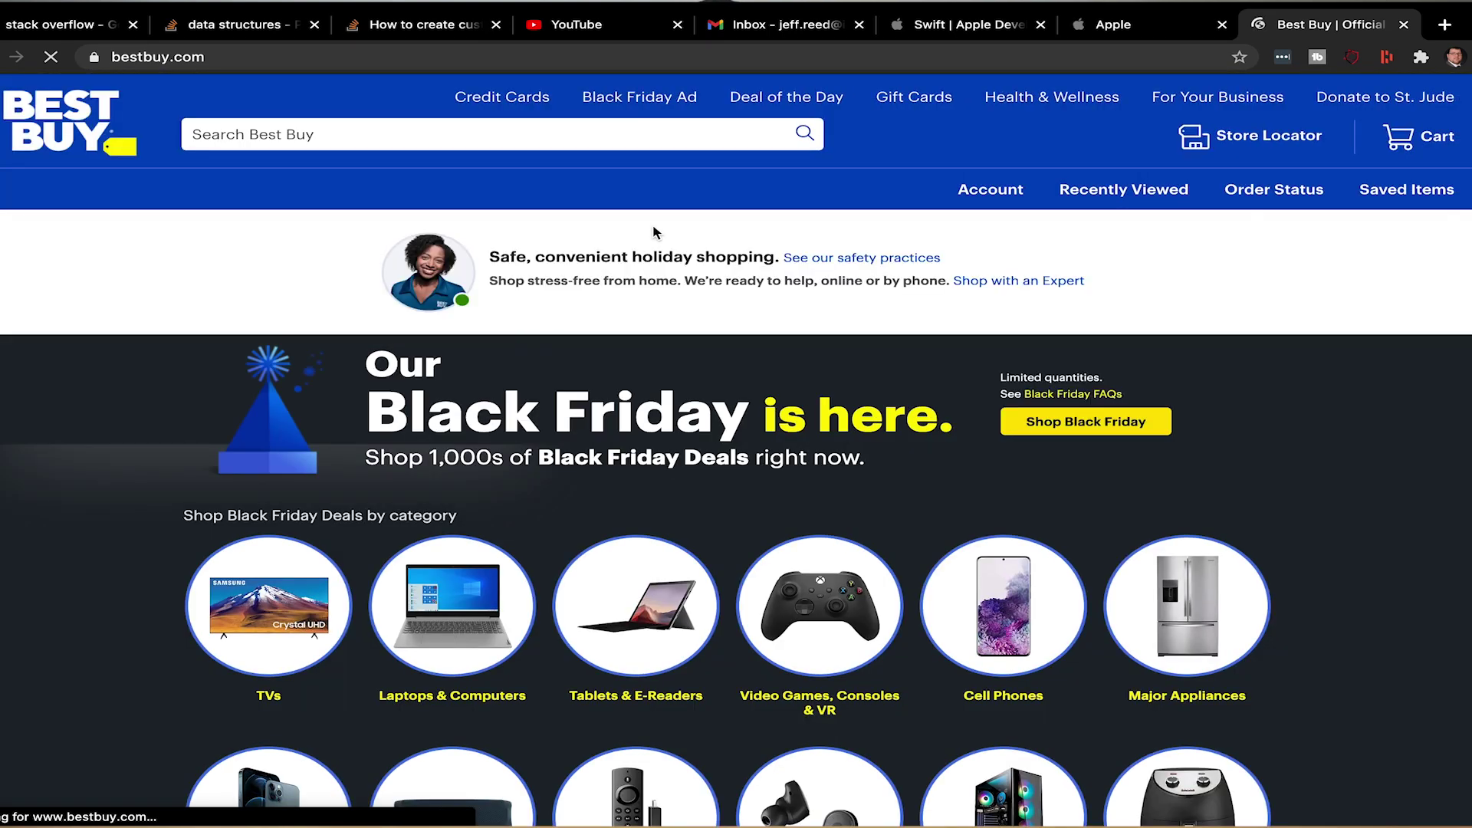
key(super+Tab)
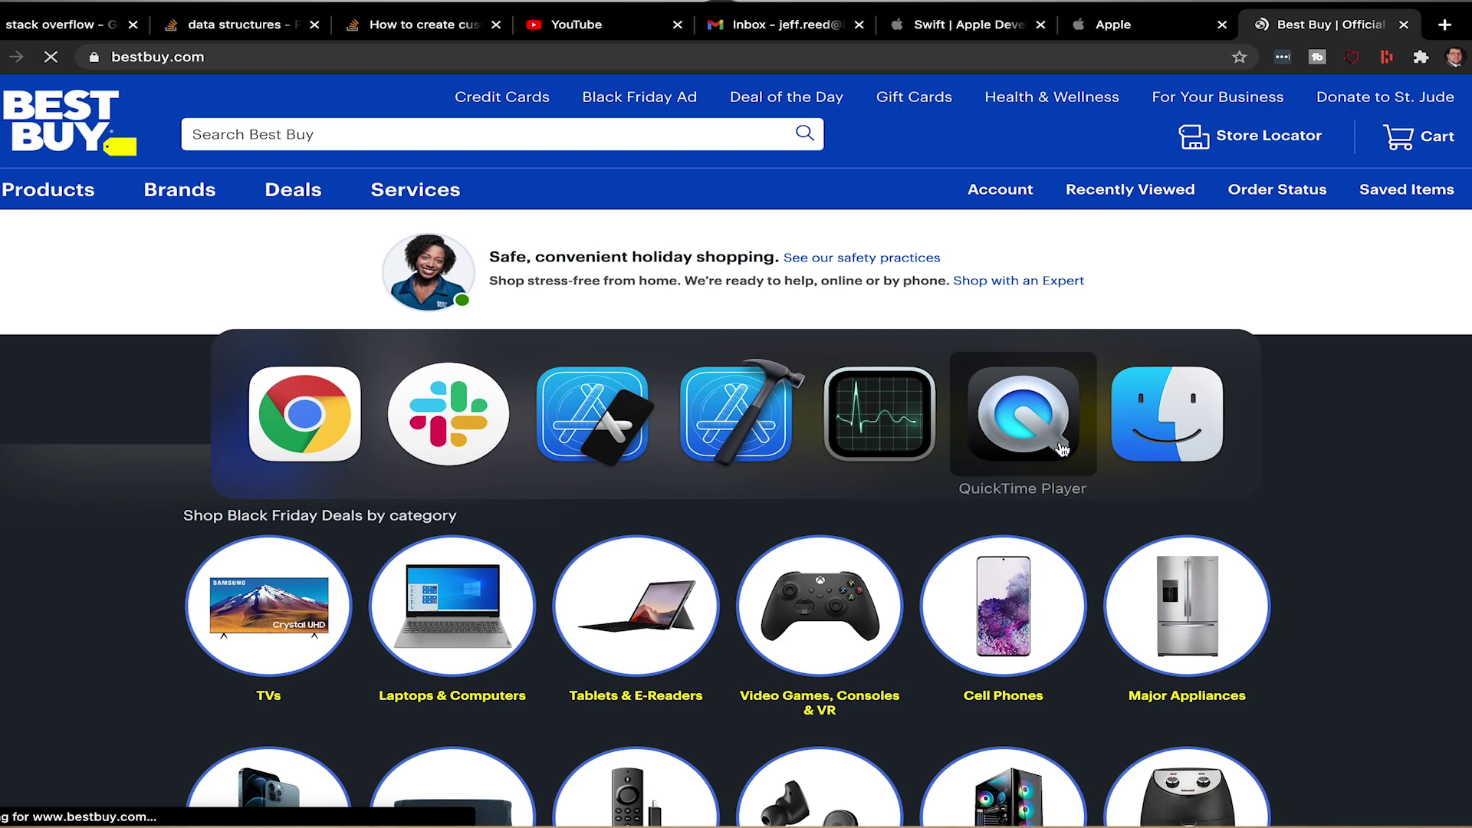
click(832, 433)
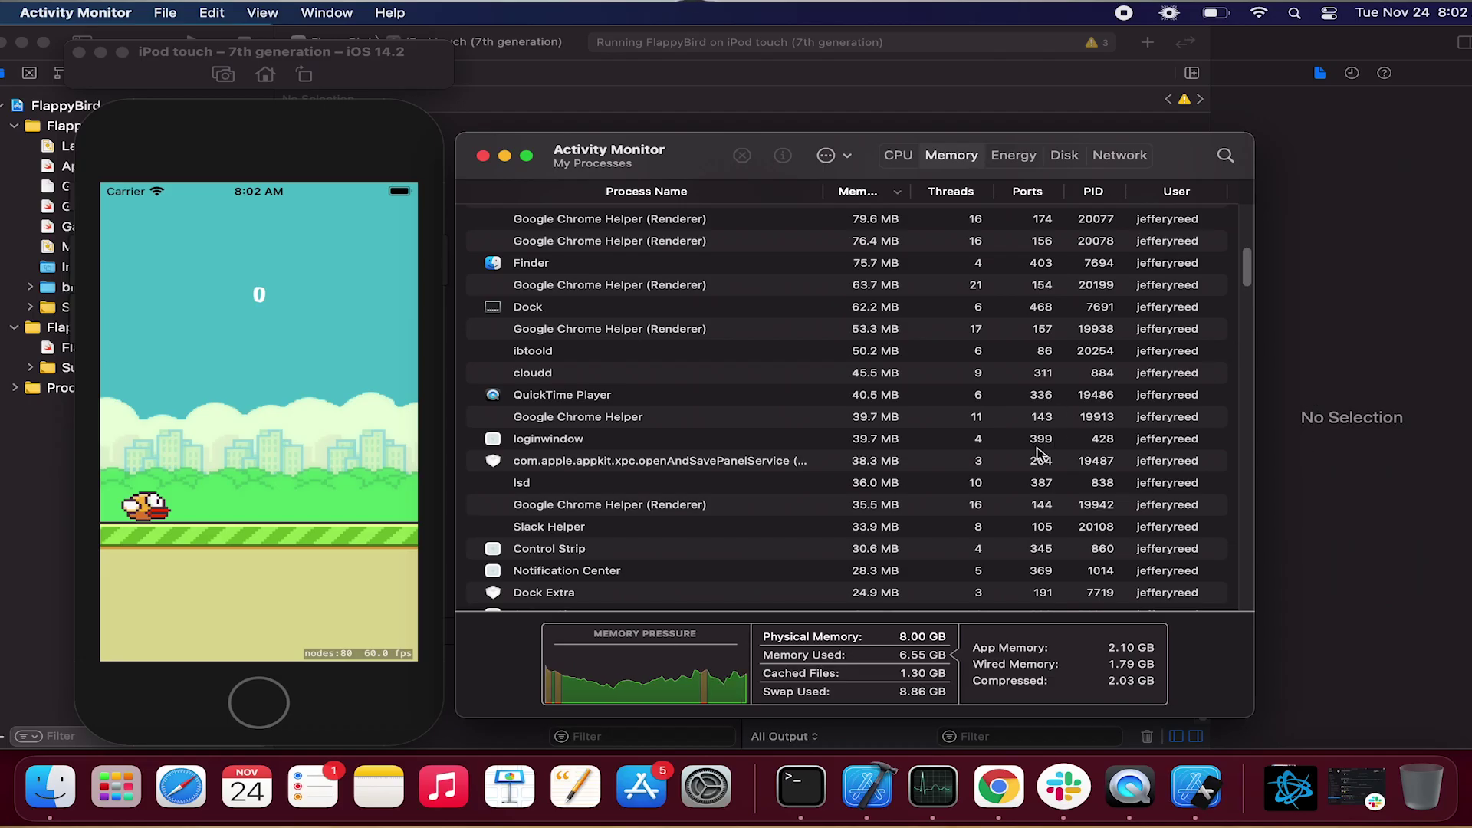
click(801, 786)
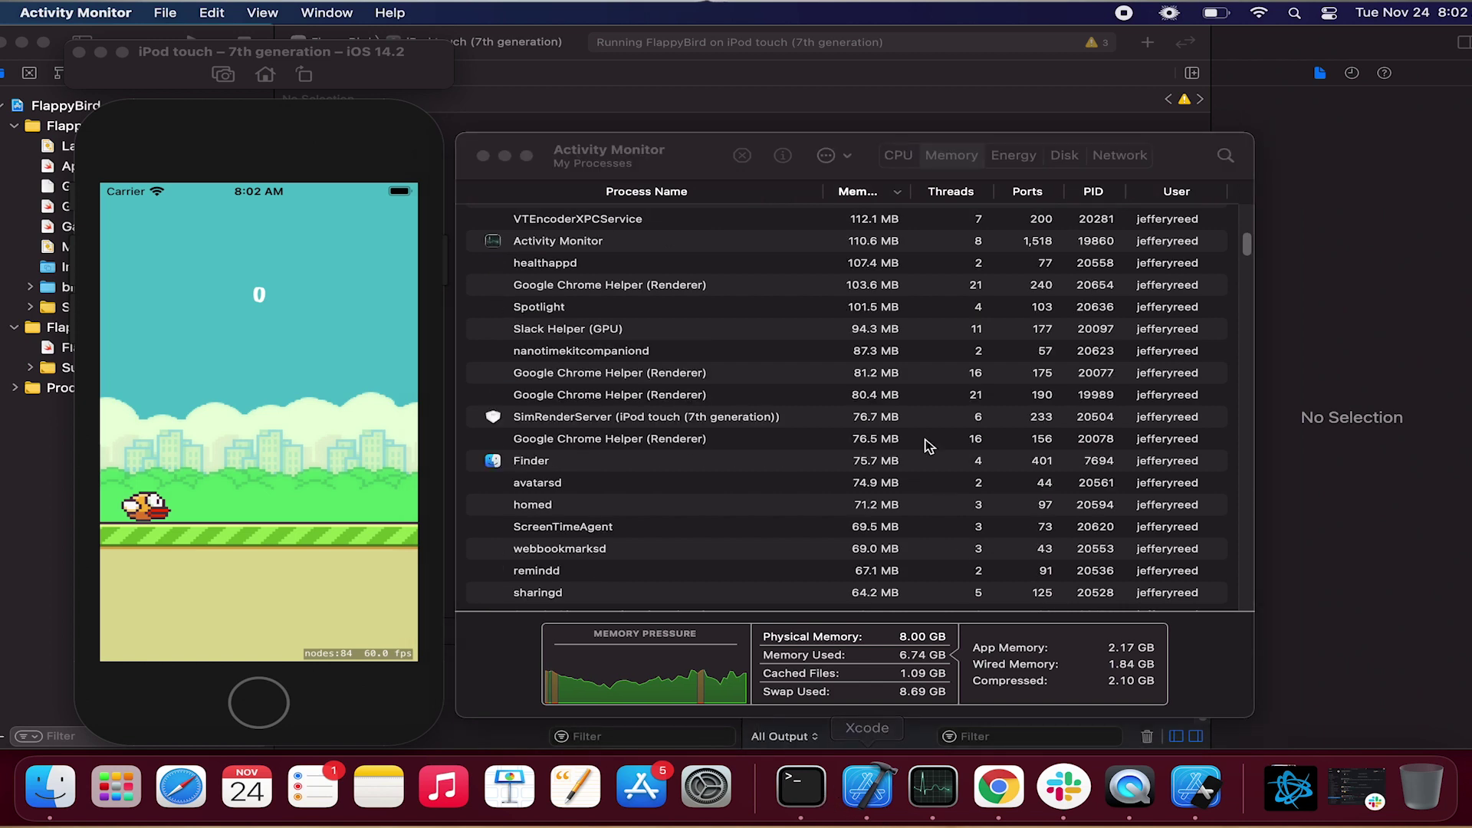
click(801, 783)
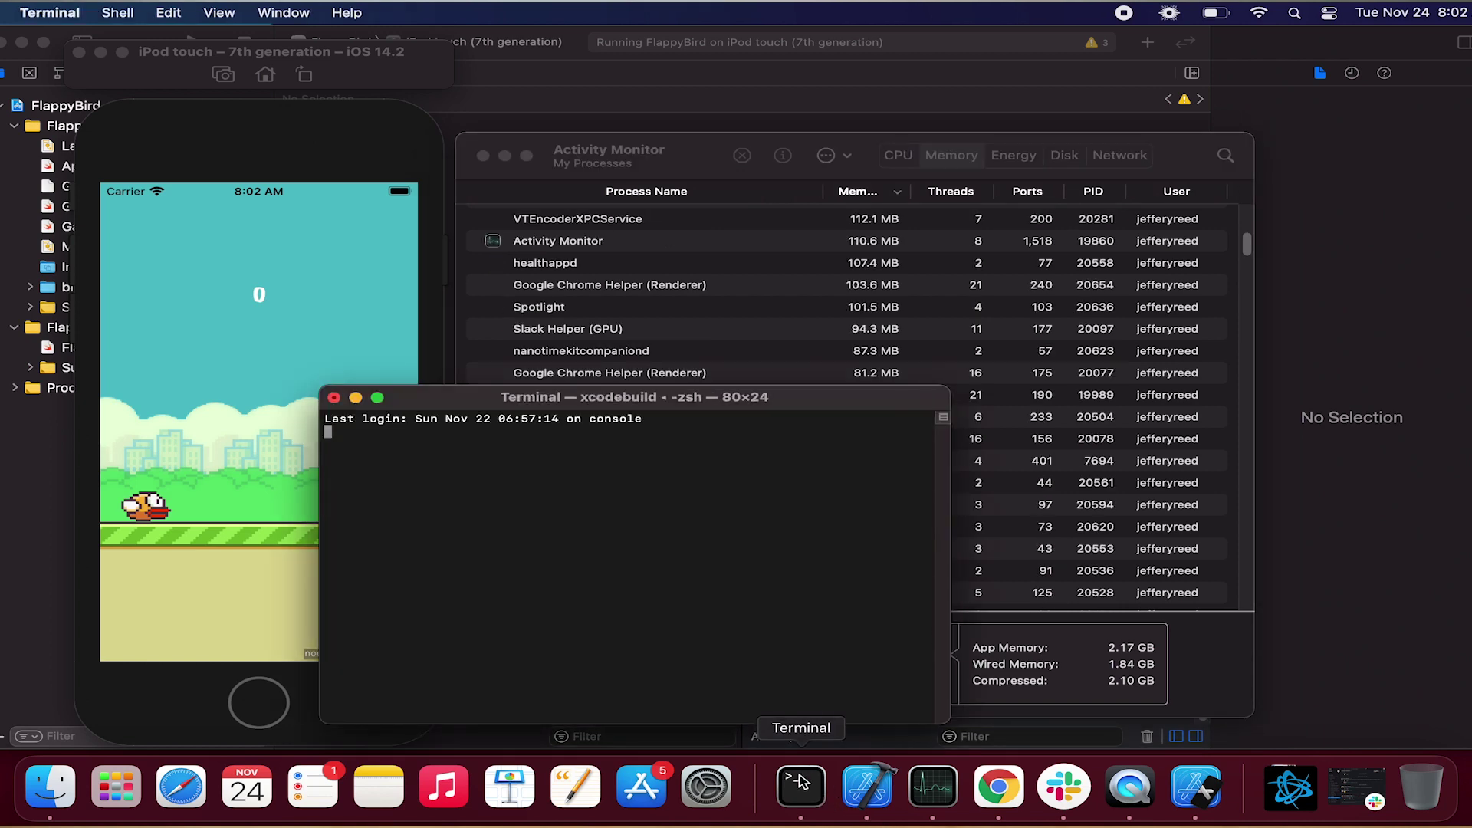
Step: Move the Terminal window to the upper left and list the home folder
drag(508, 400, 453, 150)
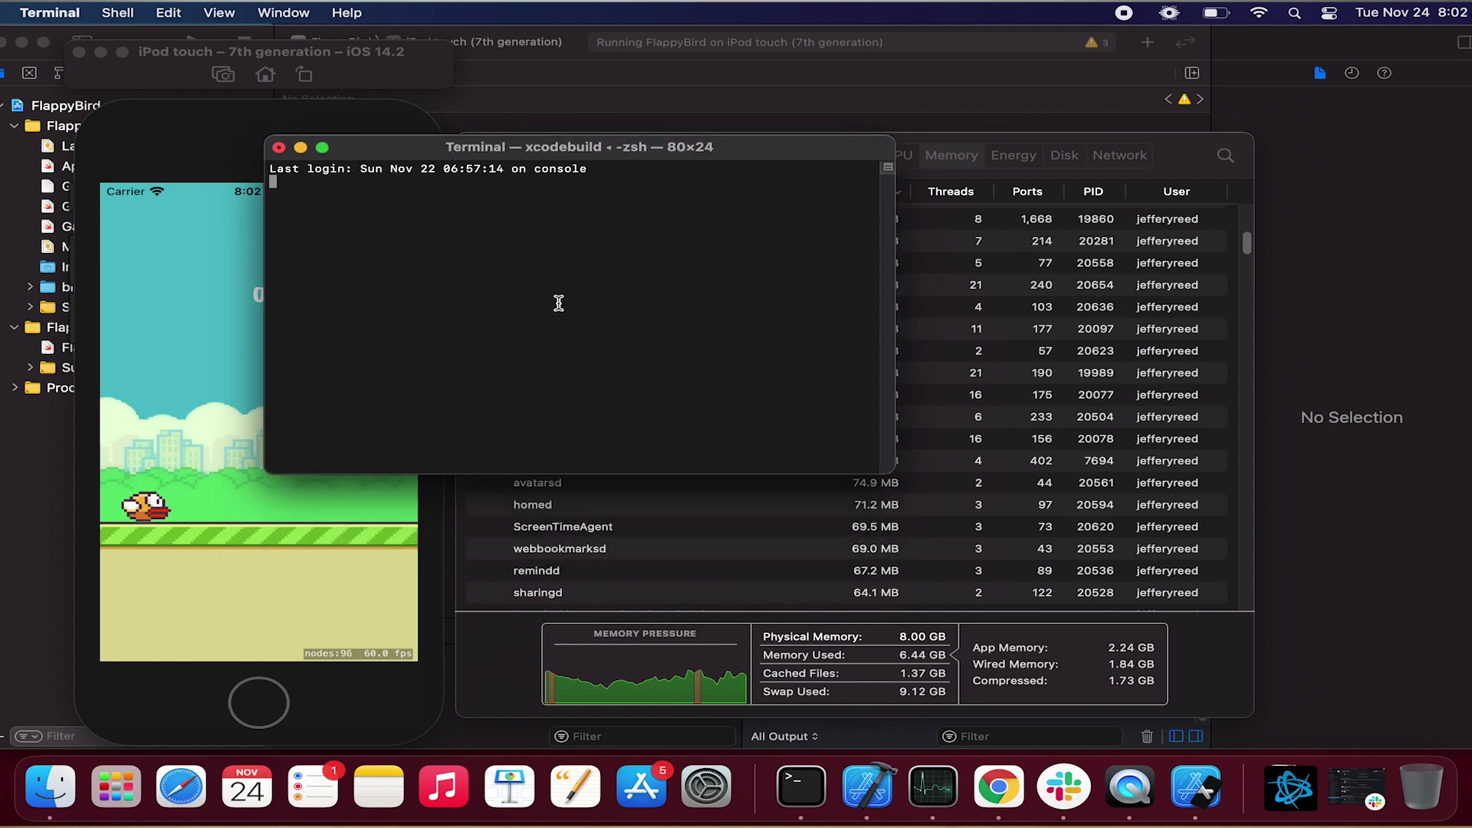
text(ls)
key(Return)
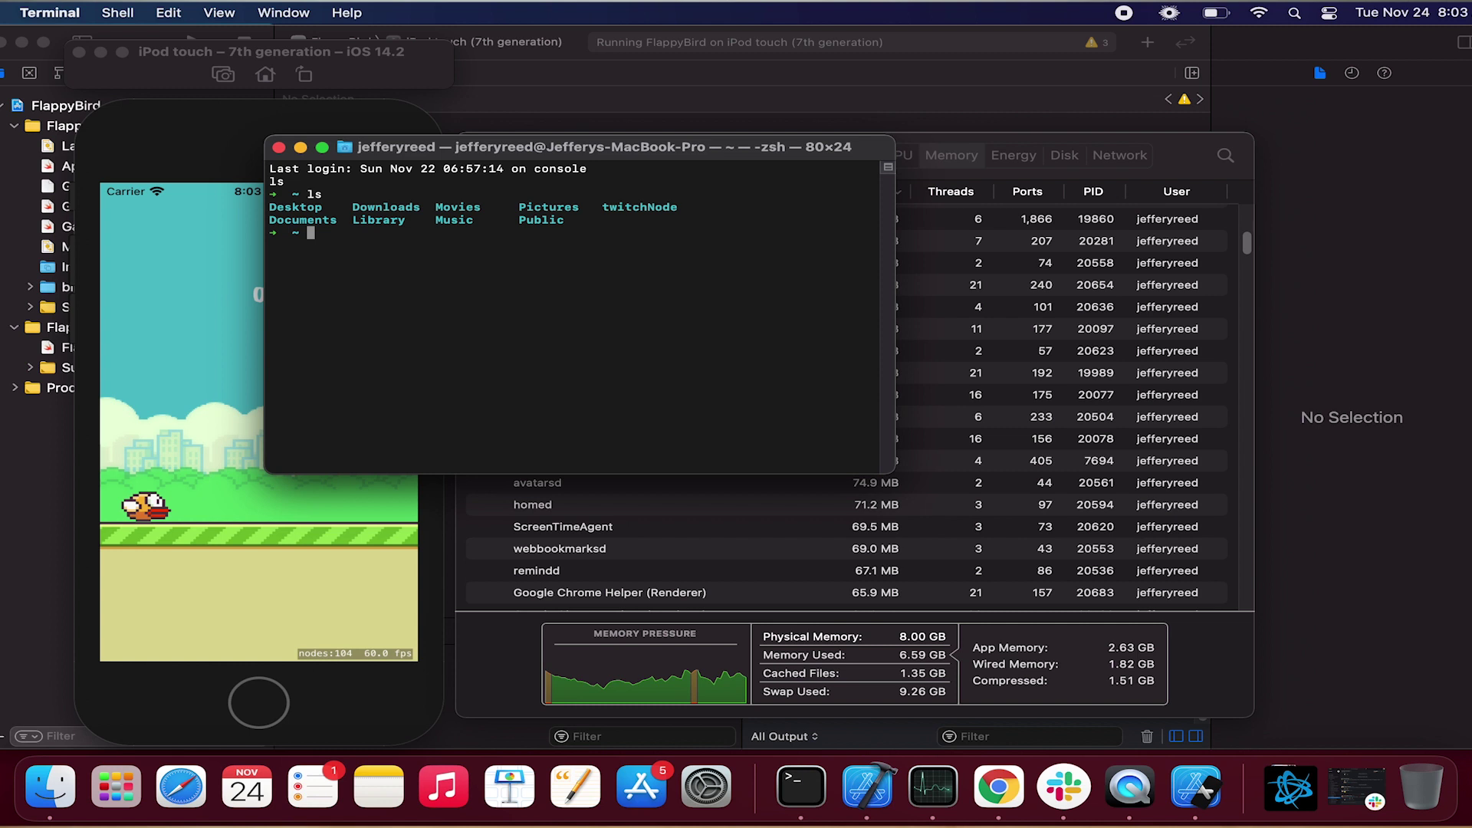
Step: Enter the Downloads folder and list it, allowing Terminal access to Downloads
text(cd downlo)
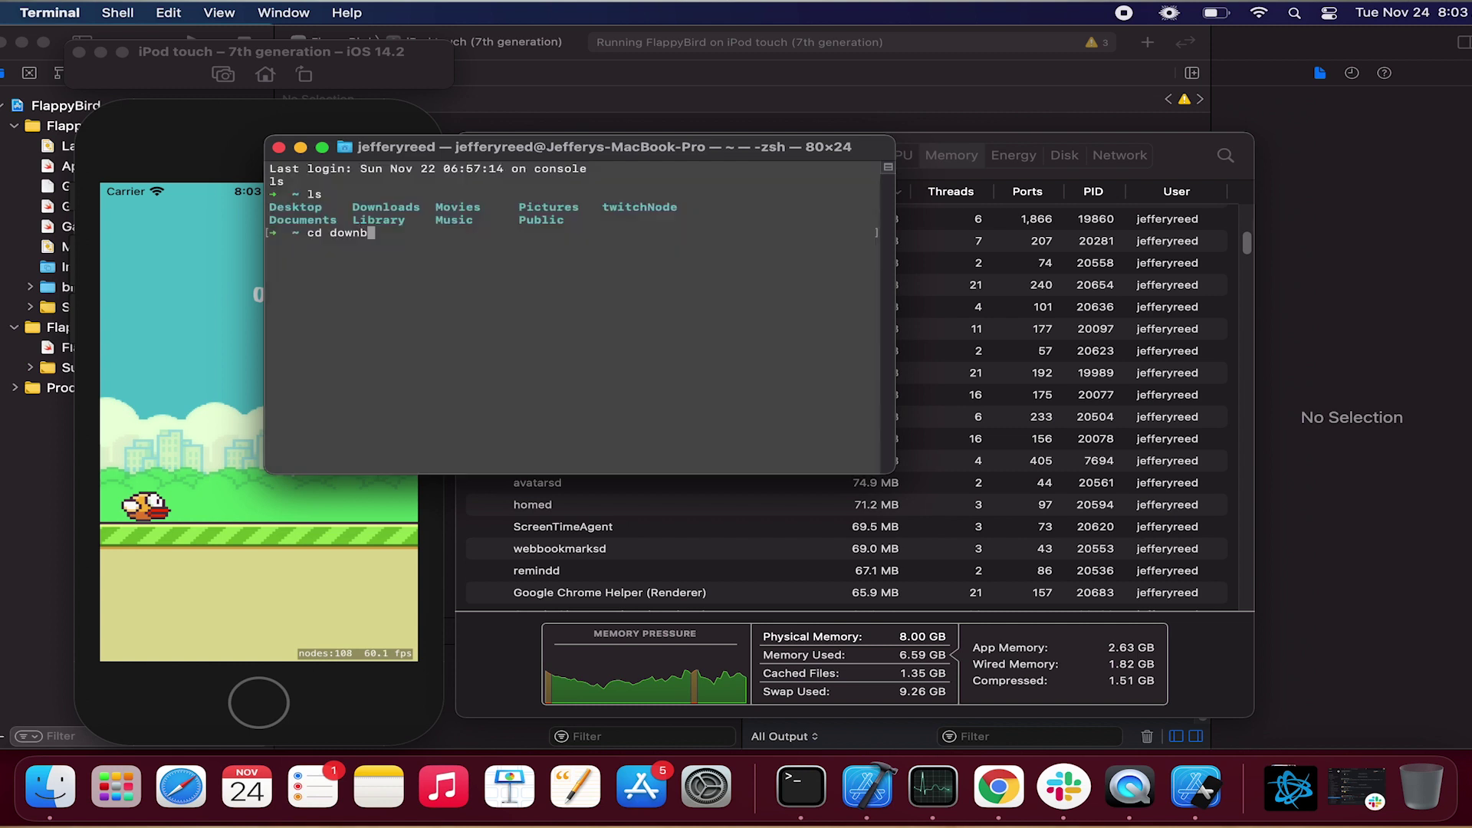
key(Tab)
key(Return)
text(ls)
key(Return)
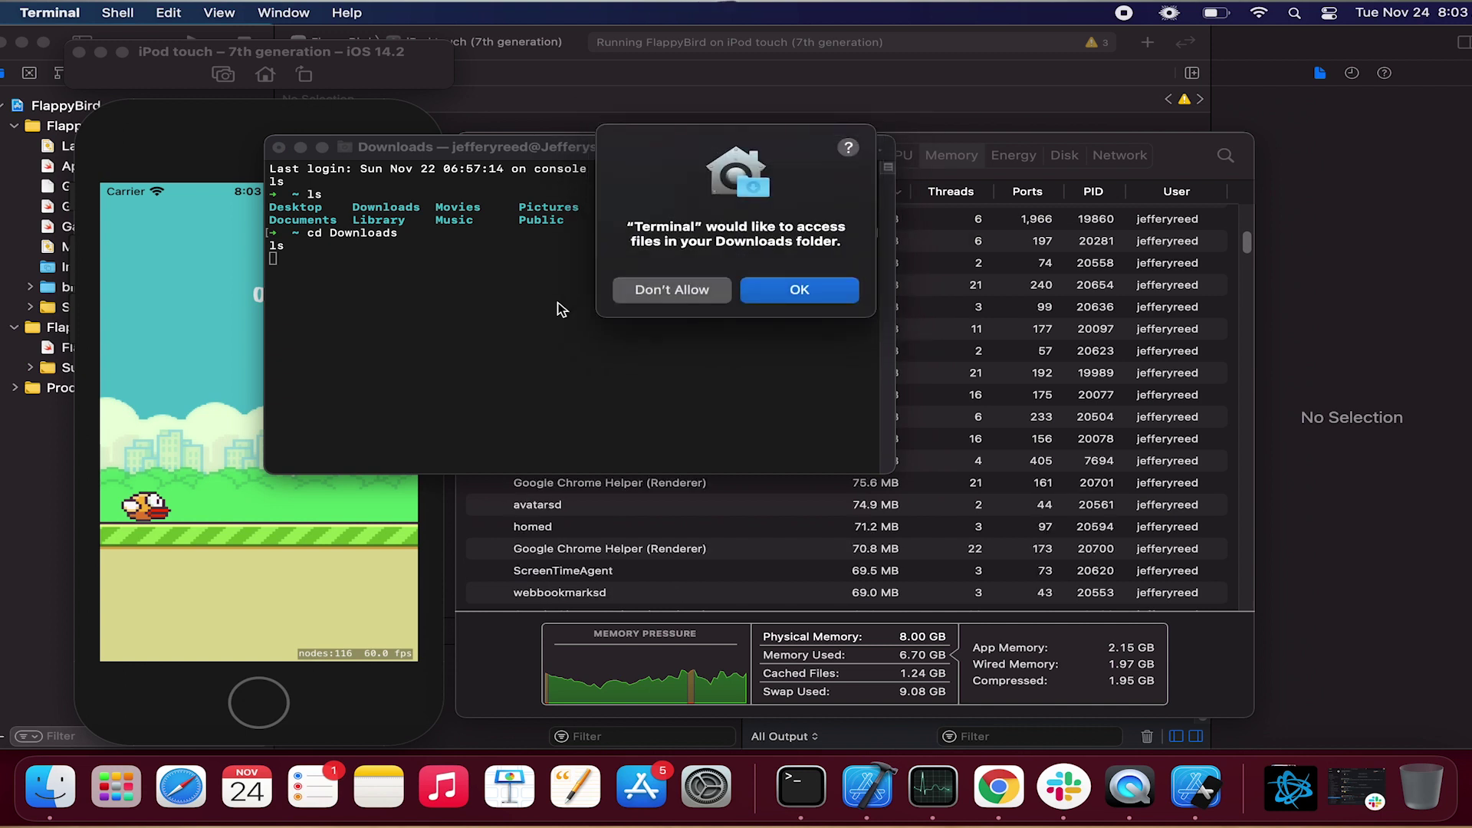
key(Return)
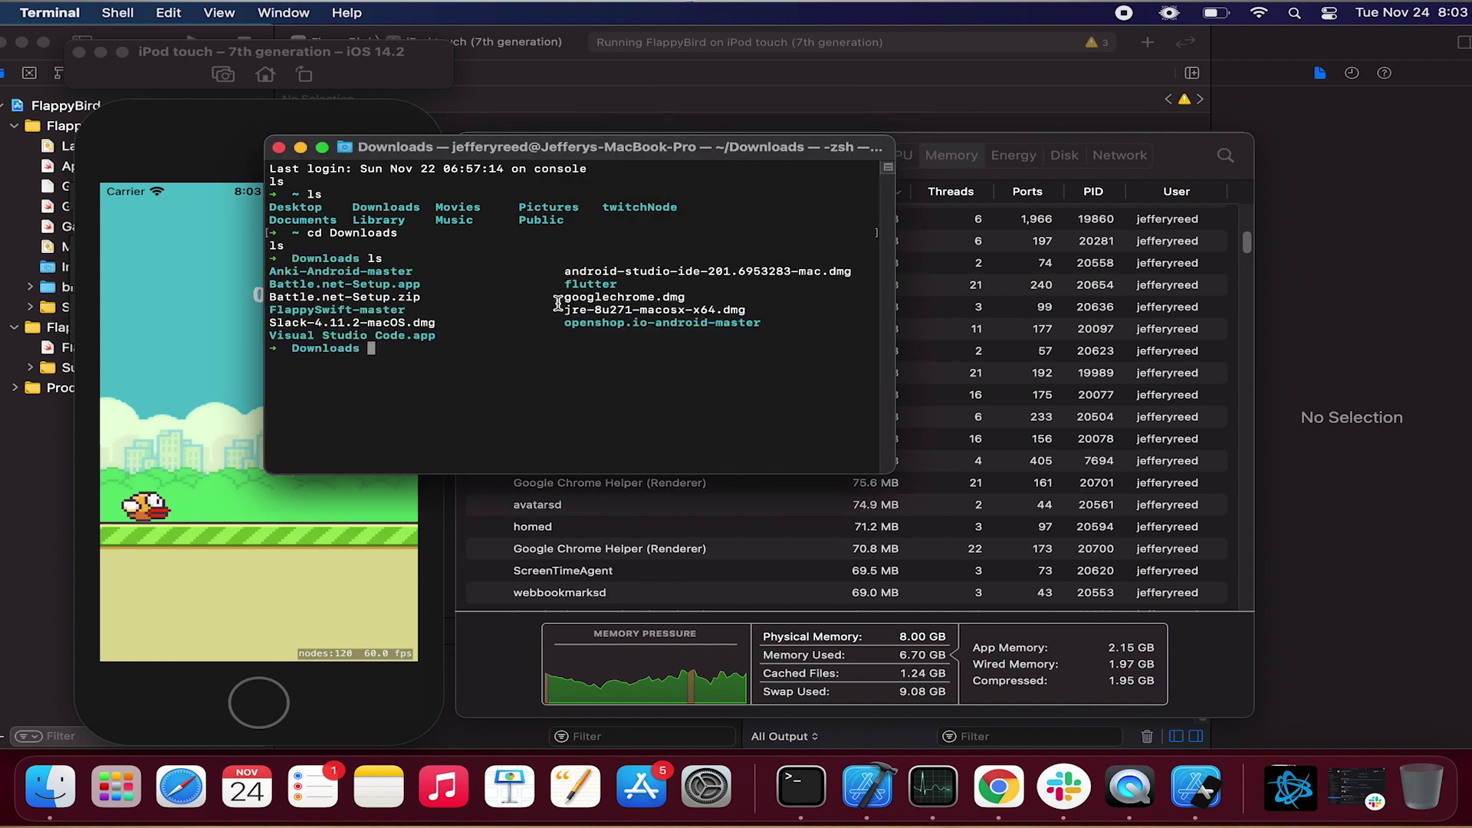
Step: Return to the home folder and list its contents again
text(cd ..)
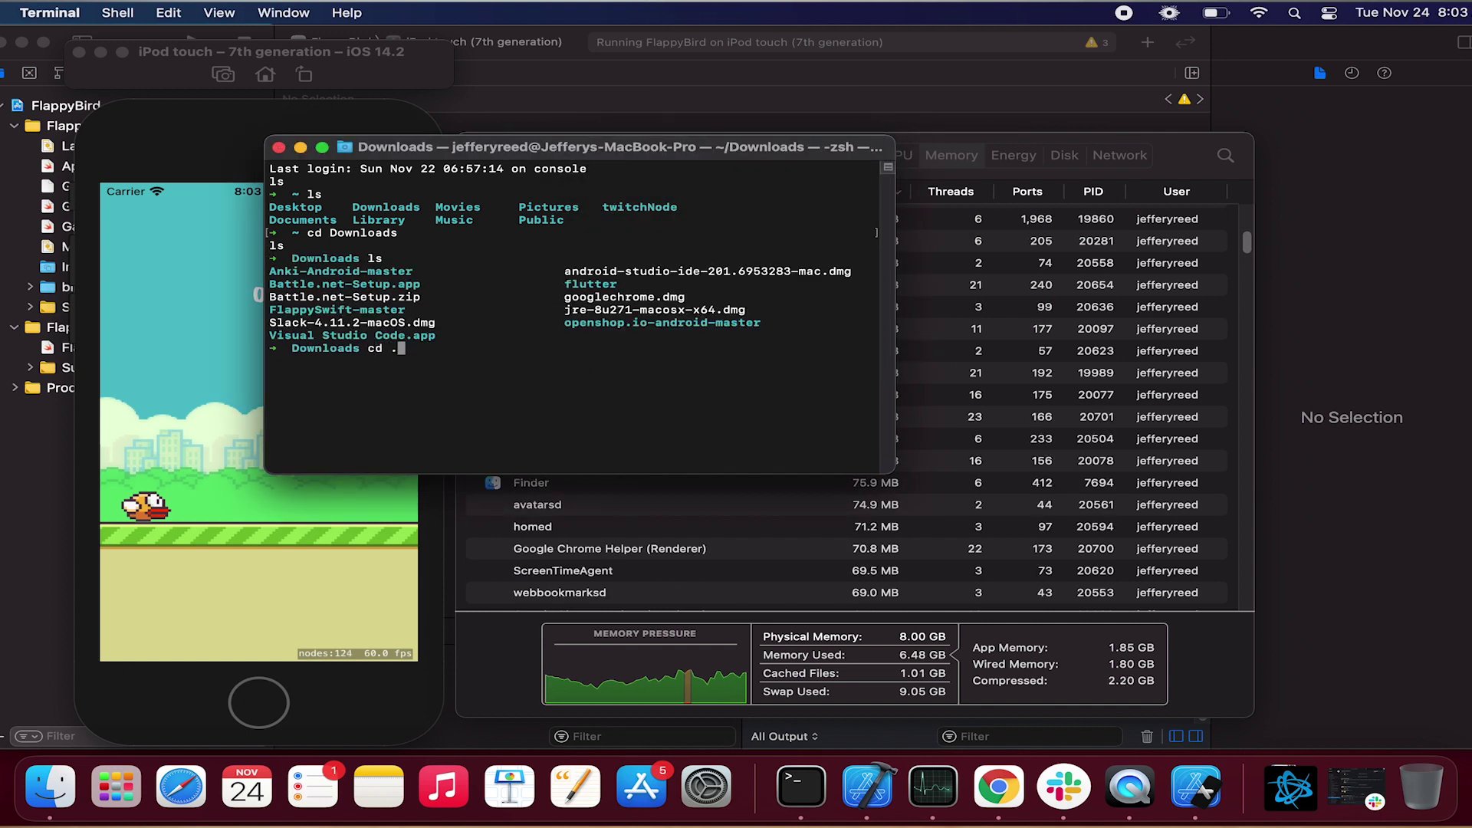
key(Return)
text(kls)
key(Return)
text(ls)
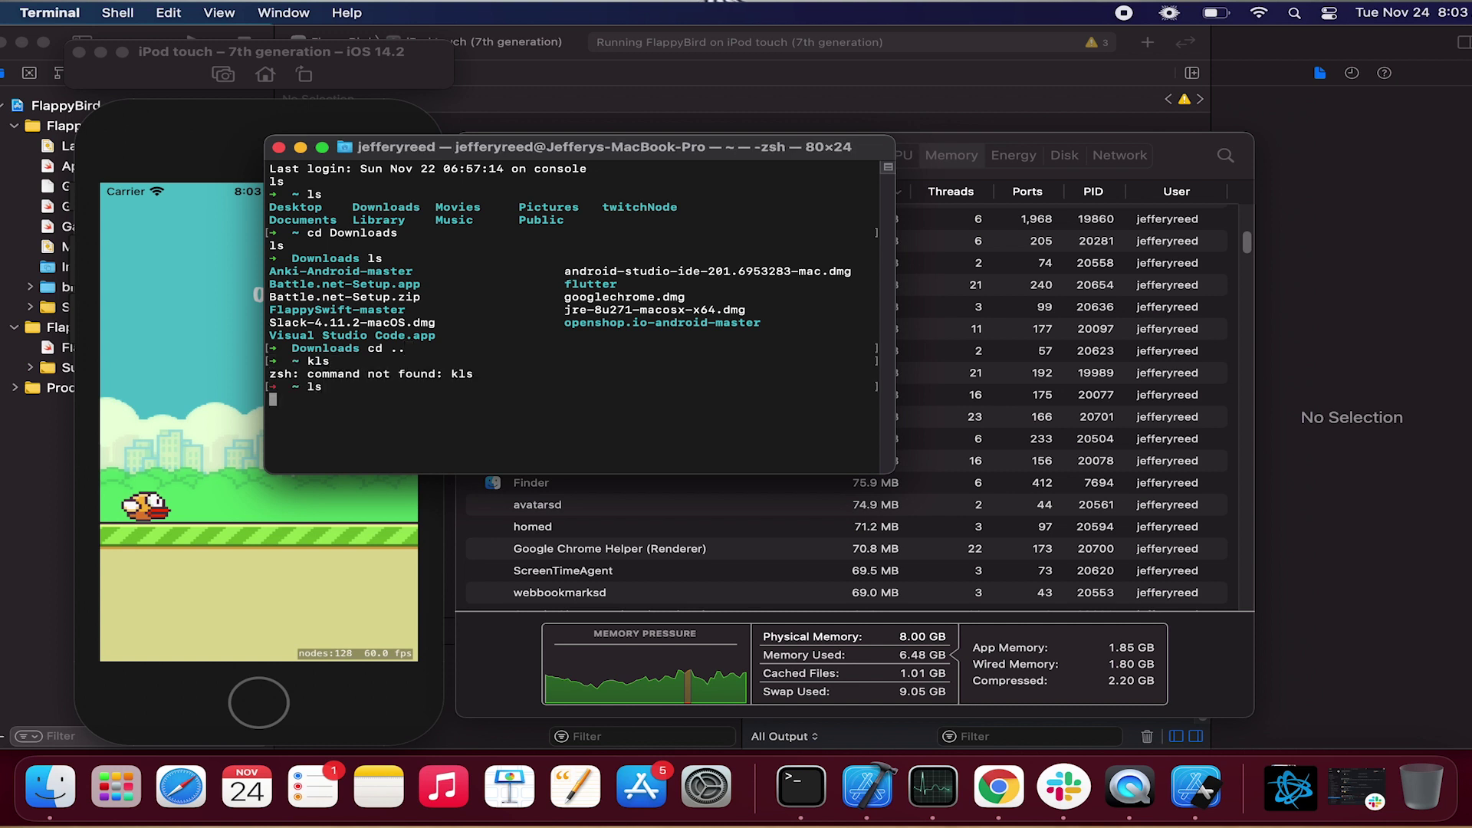
key(Return)
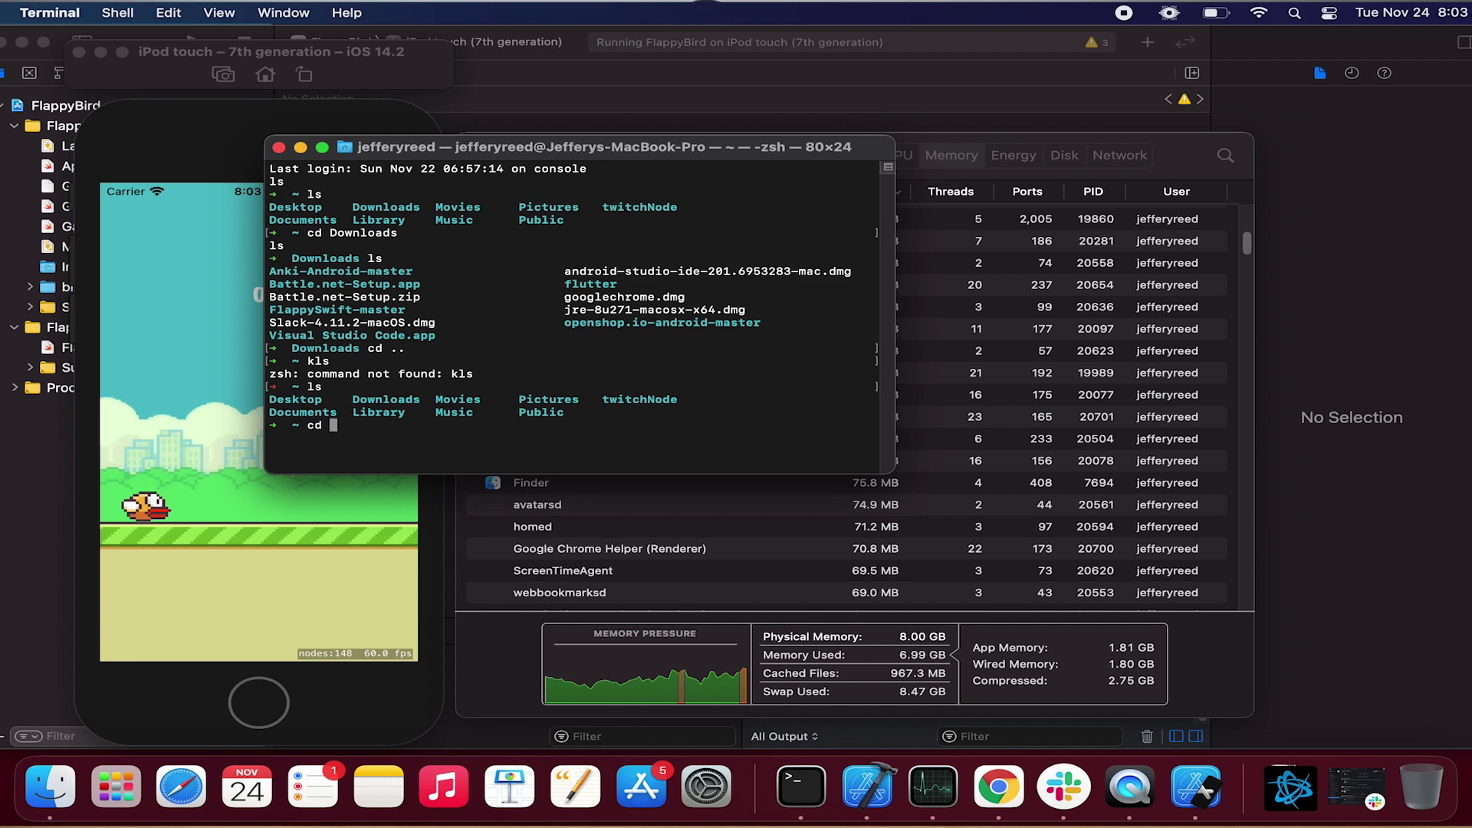
Step: Change into the Documents folder and review its listing
text(Do)
key(Tab)
text(c)
key(Tab)
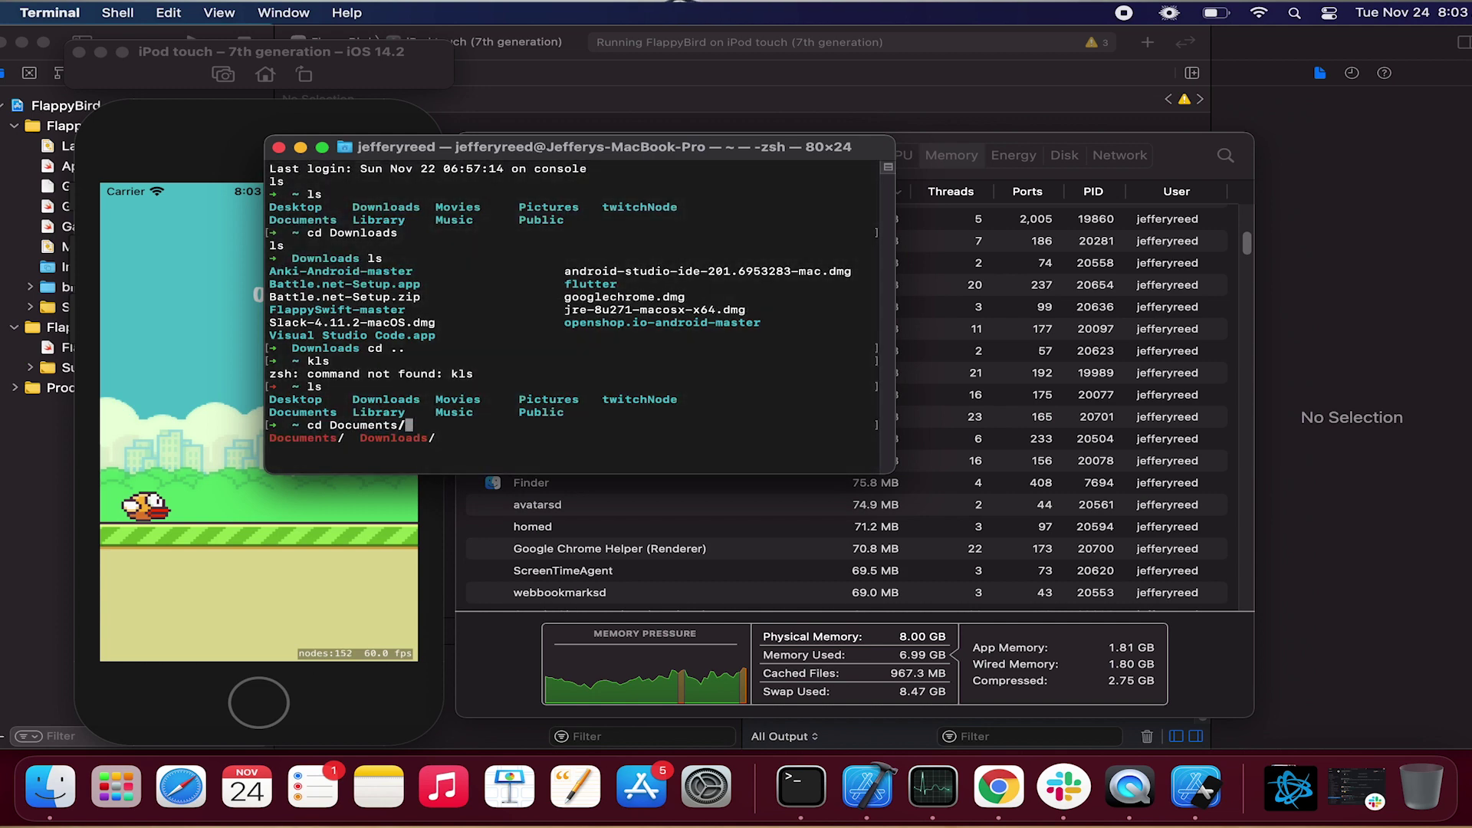
key(Return)
text(ls)
key(Return)
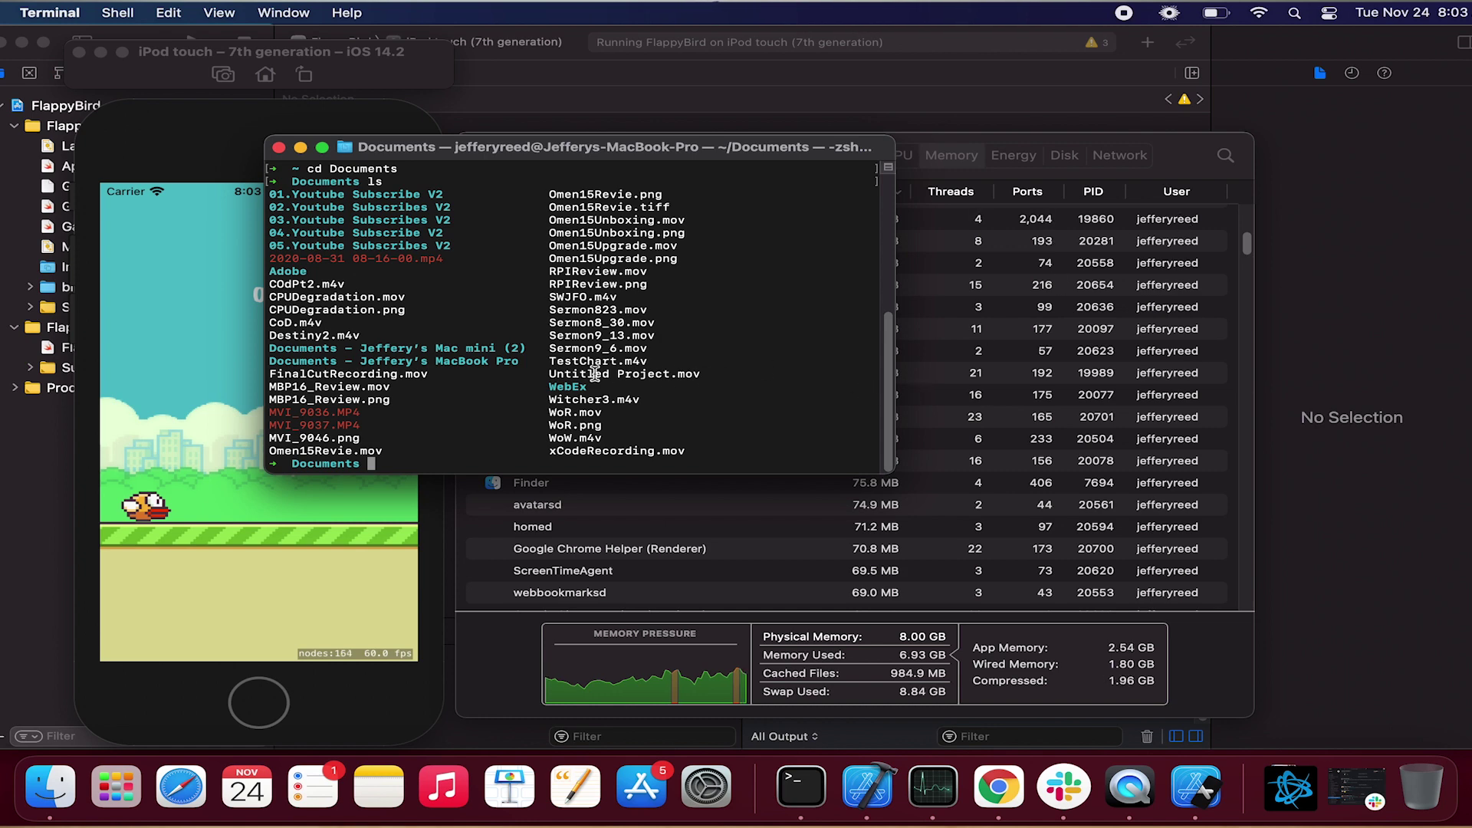
scroll(586, 373, up, 5)
scroll(586, 373, down, 2)
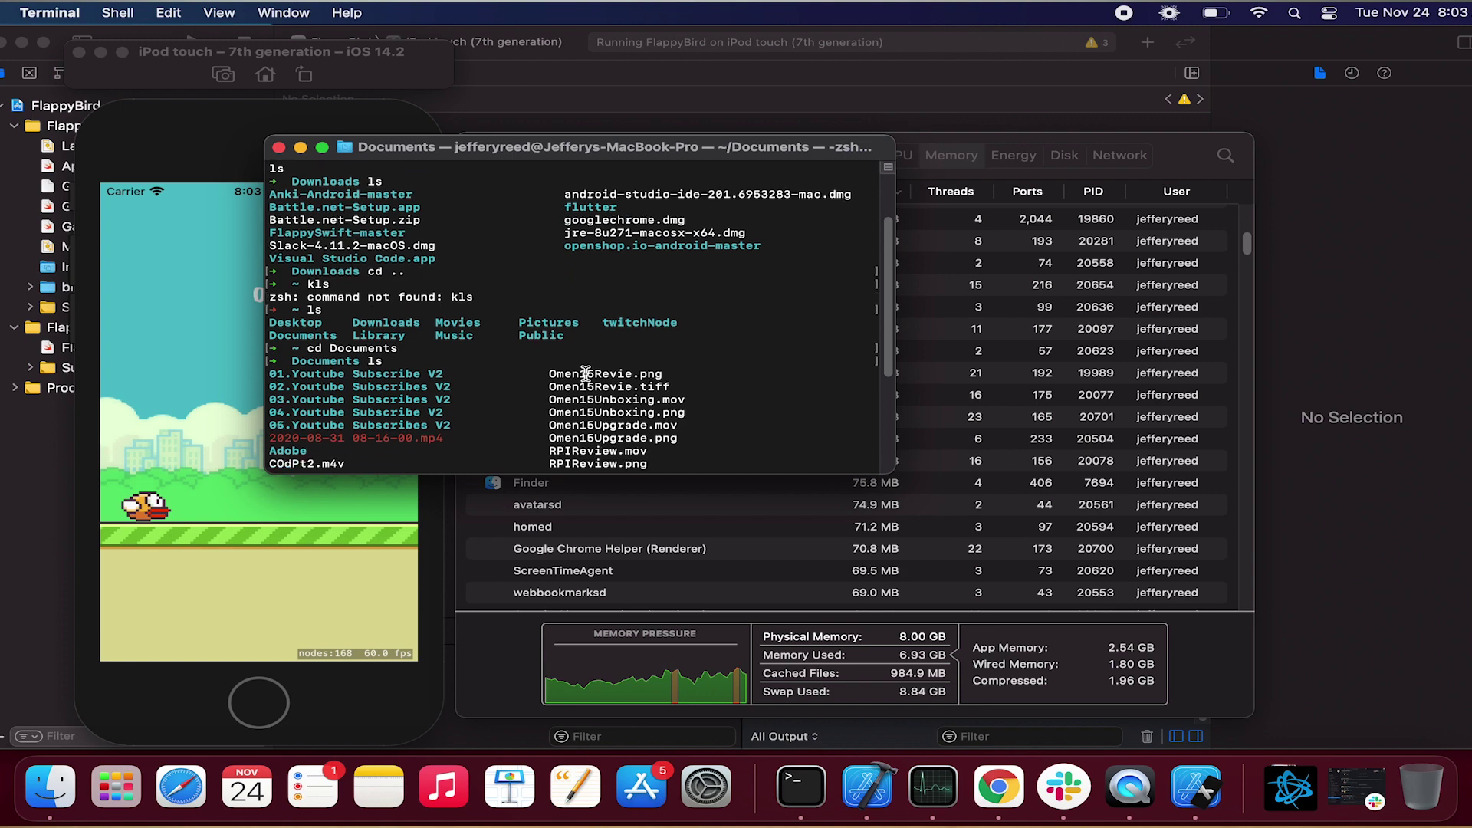
scroll(586, 373, down, 3)
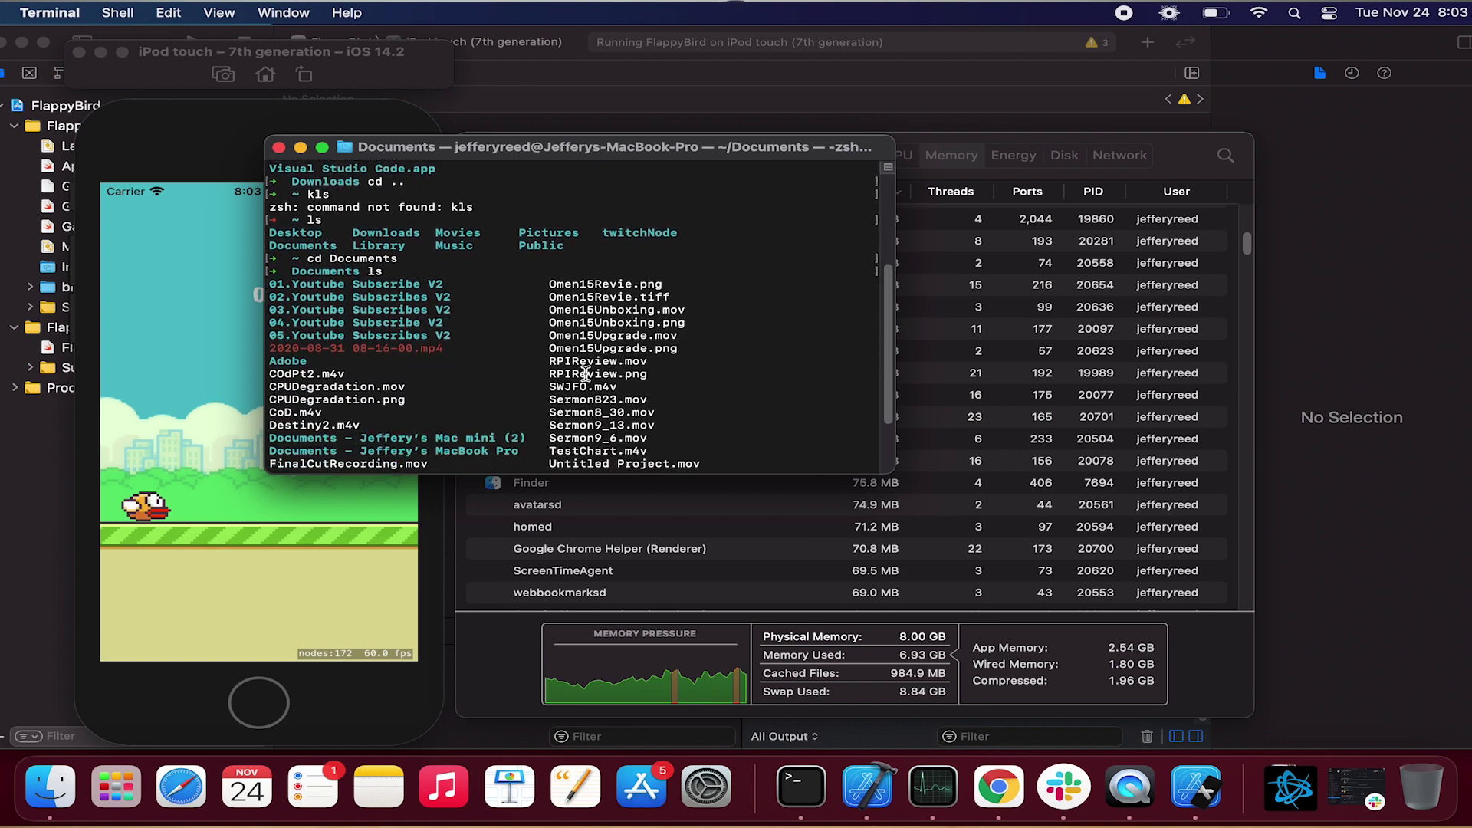
scroll(586, 374, down, 1)
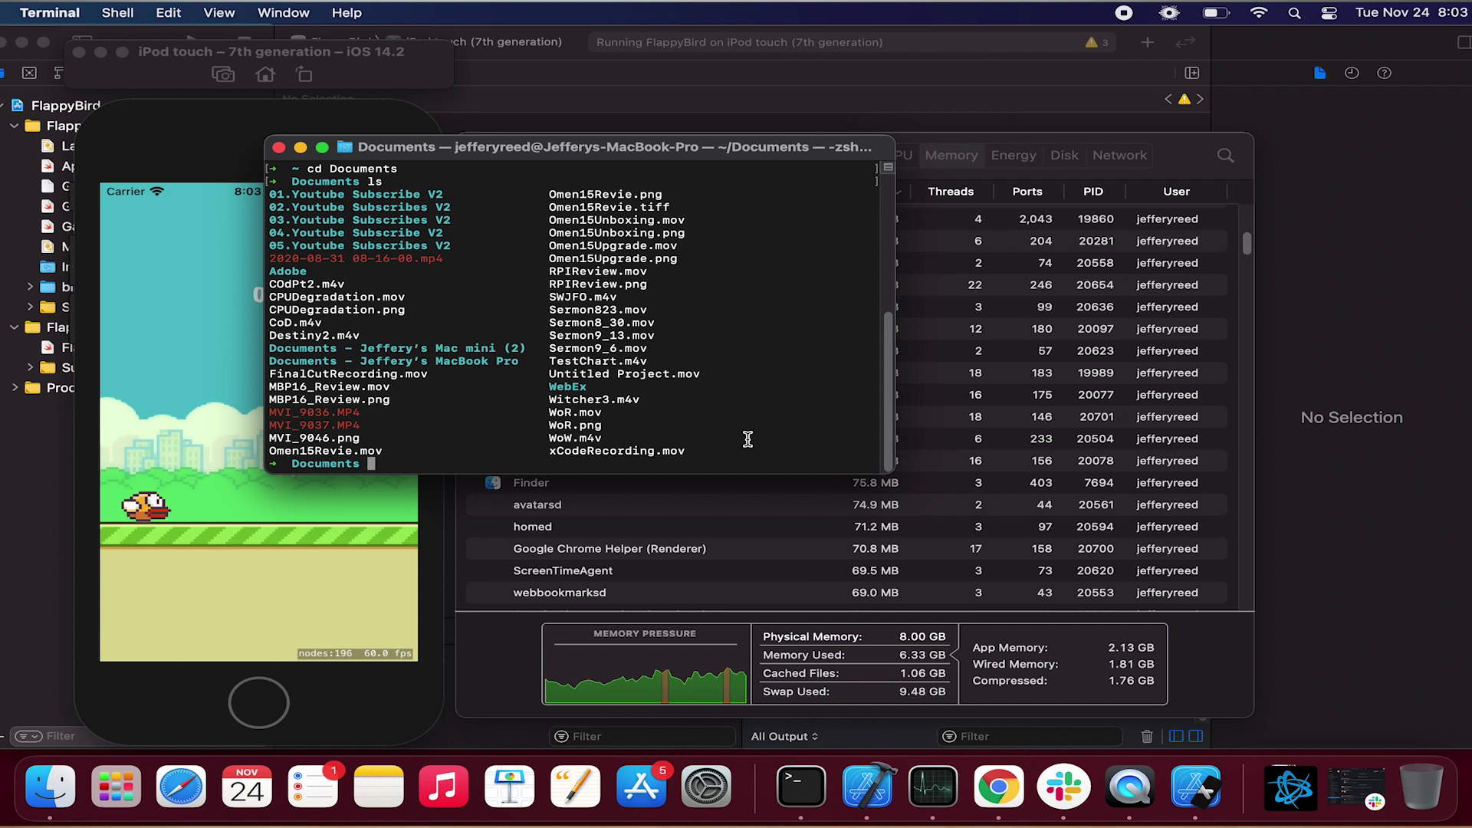
Step: Go from home into the twitchNode project folder and list its files
text(cd ..)
key(Return)
text(ls)
key(Return)
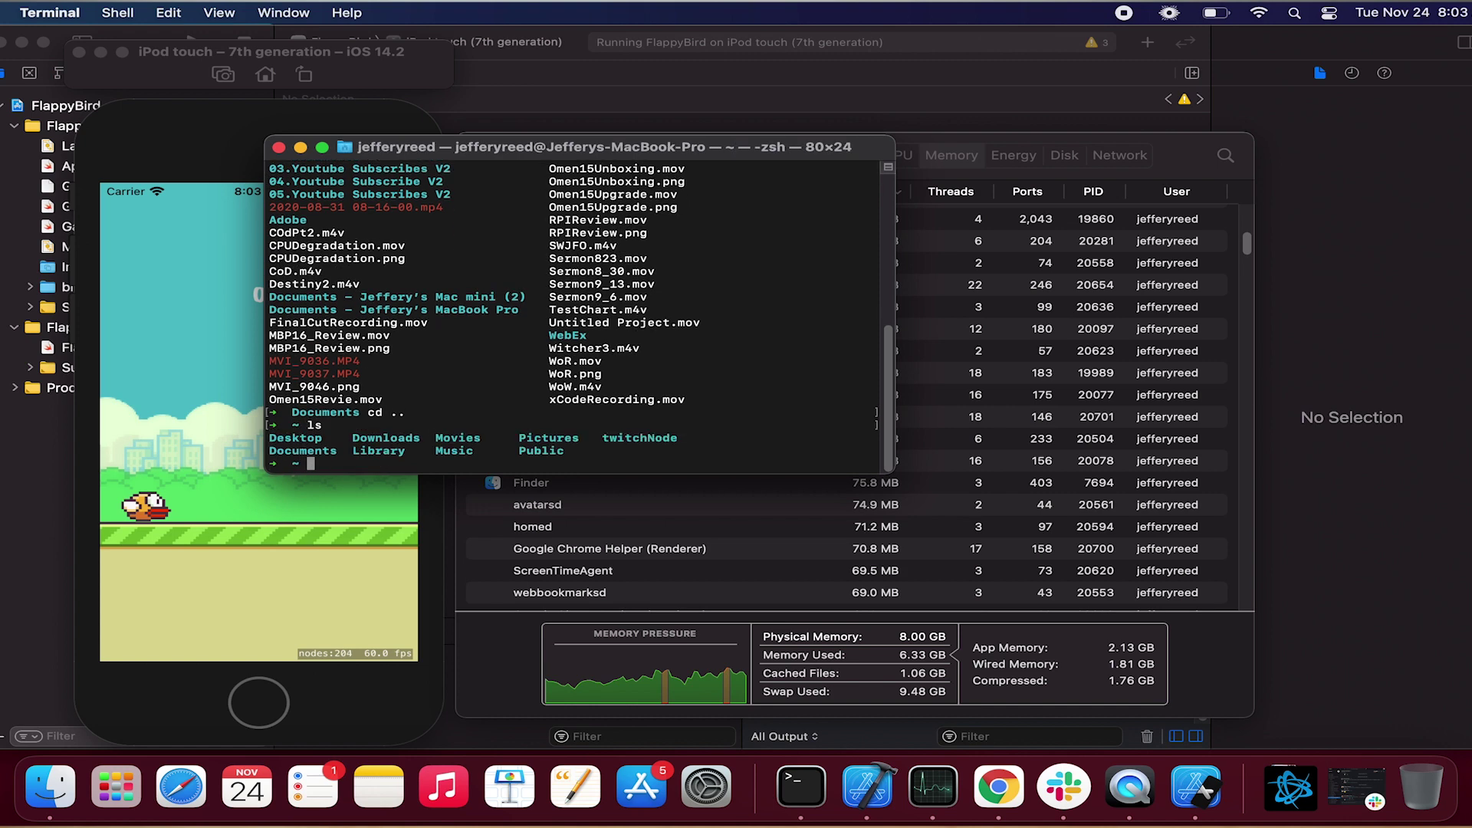
text(cd )
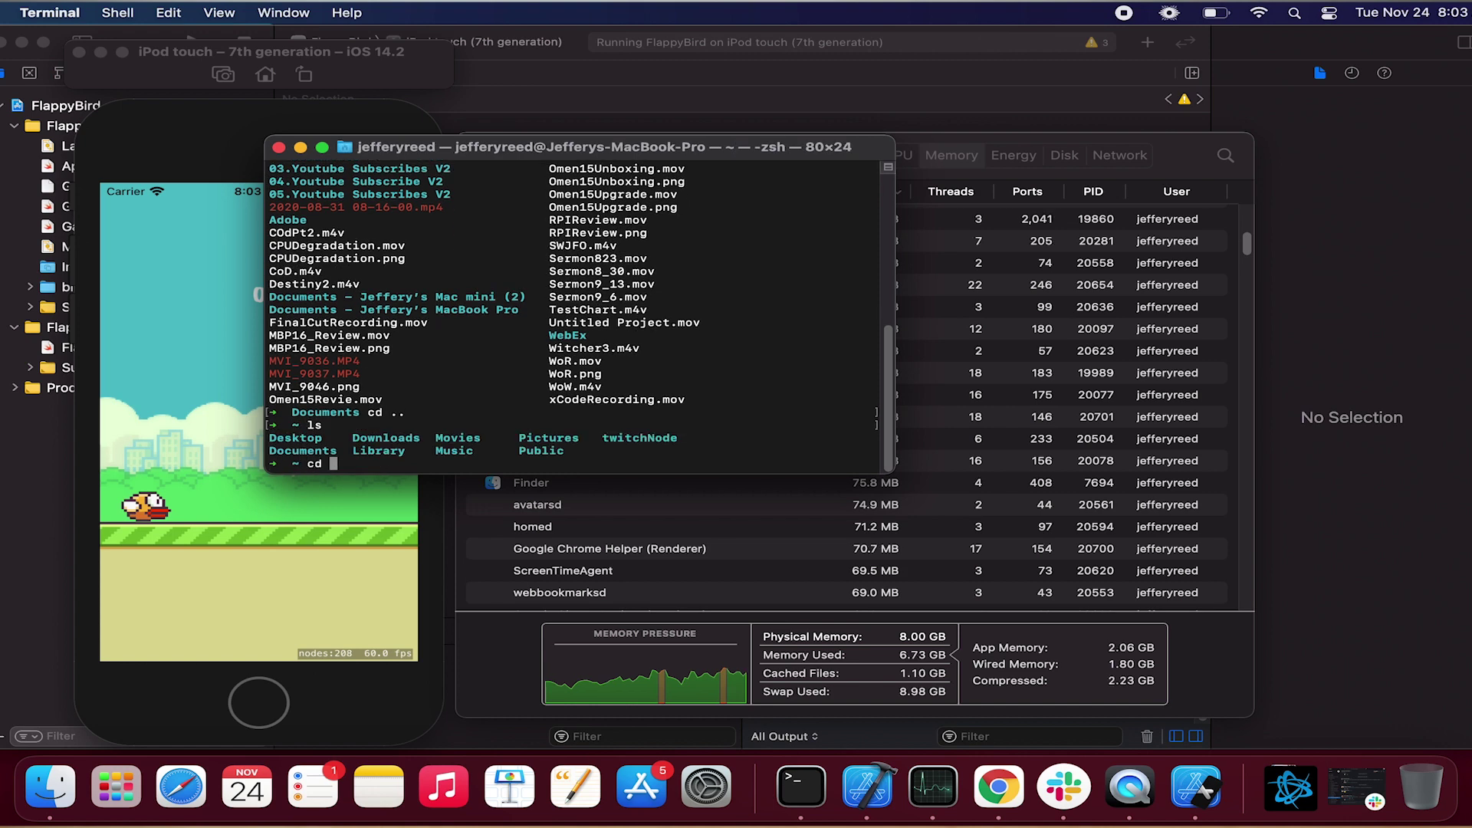
text(De)
key(Tab)
key(BackSpace)
key(BackSpace)
key(BackSpace)
key(BackSpace)
key(BackSpace)
key(BackSpace)
key(BackSpace)
text(tw)
key(Tab)
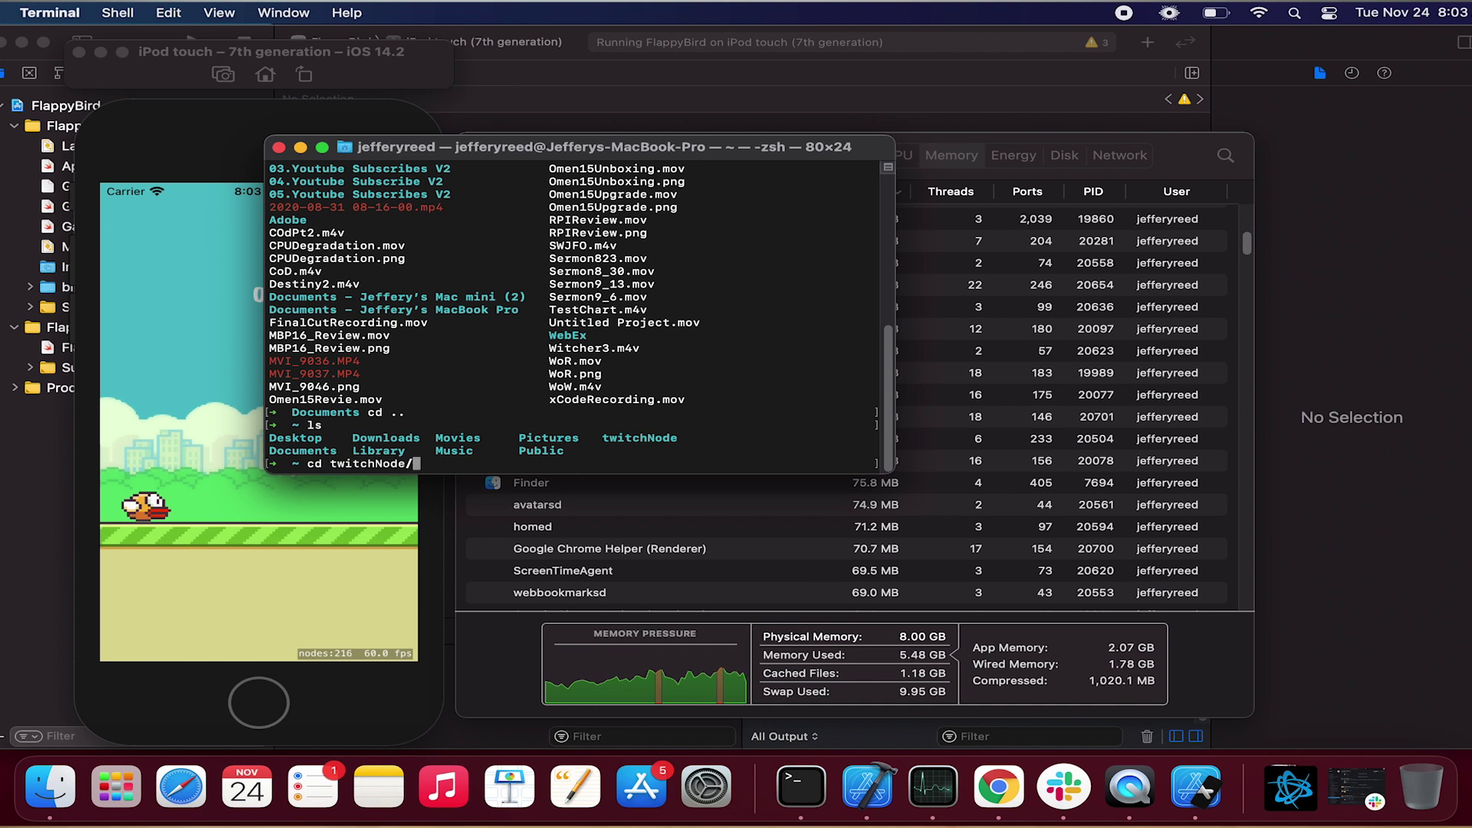
key(Return)
text(ls)
key(Return)
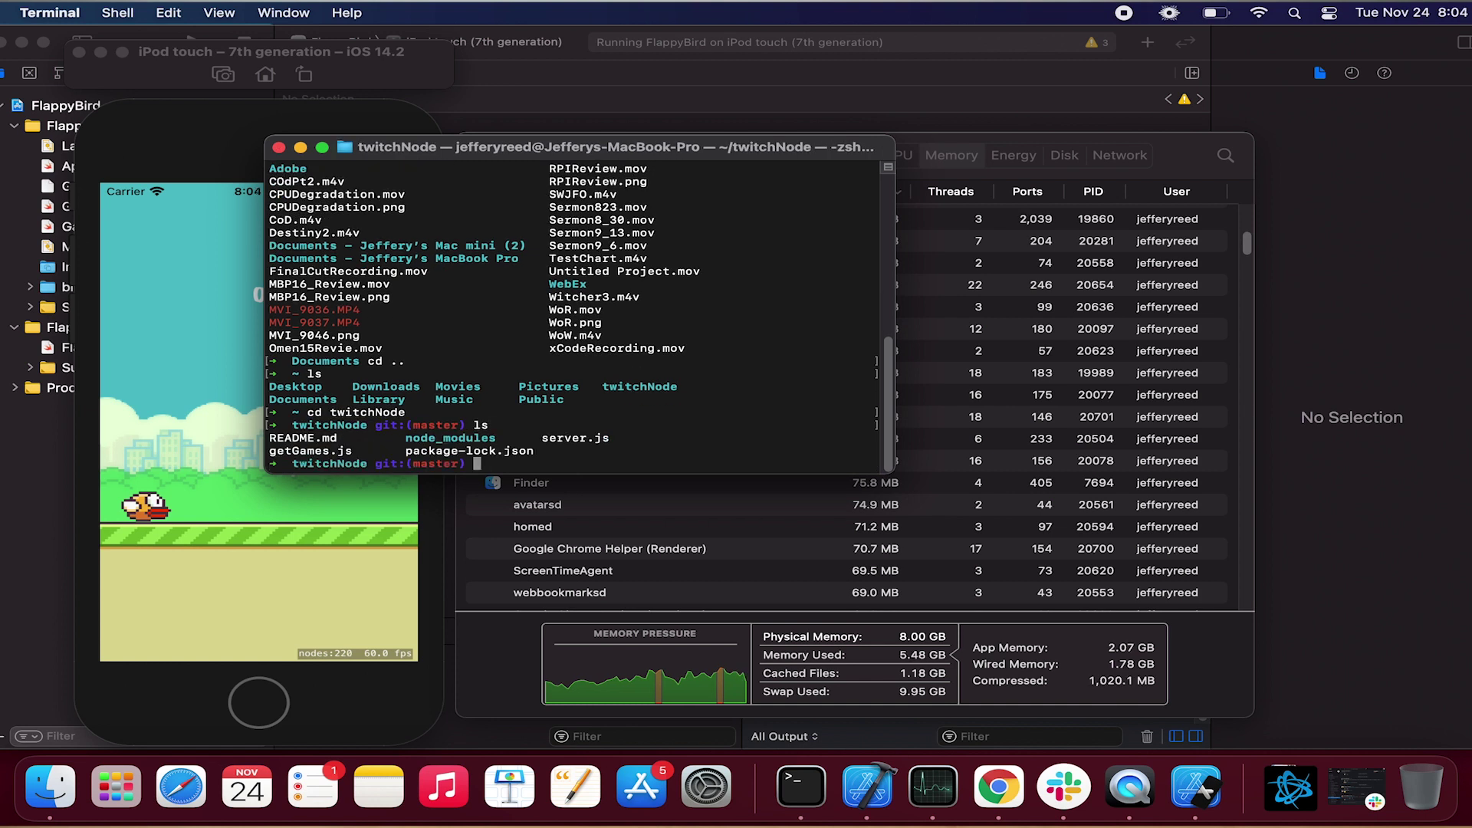
Step: Run node server.js to print the Twitch games with names and box-art URLs
text(node server.js)
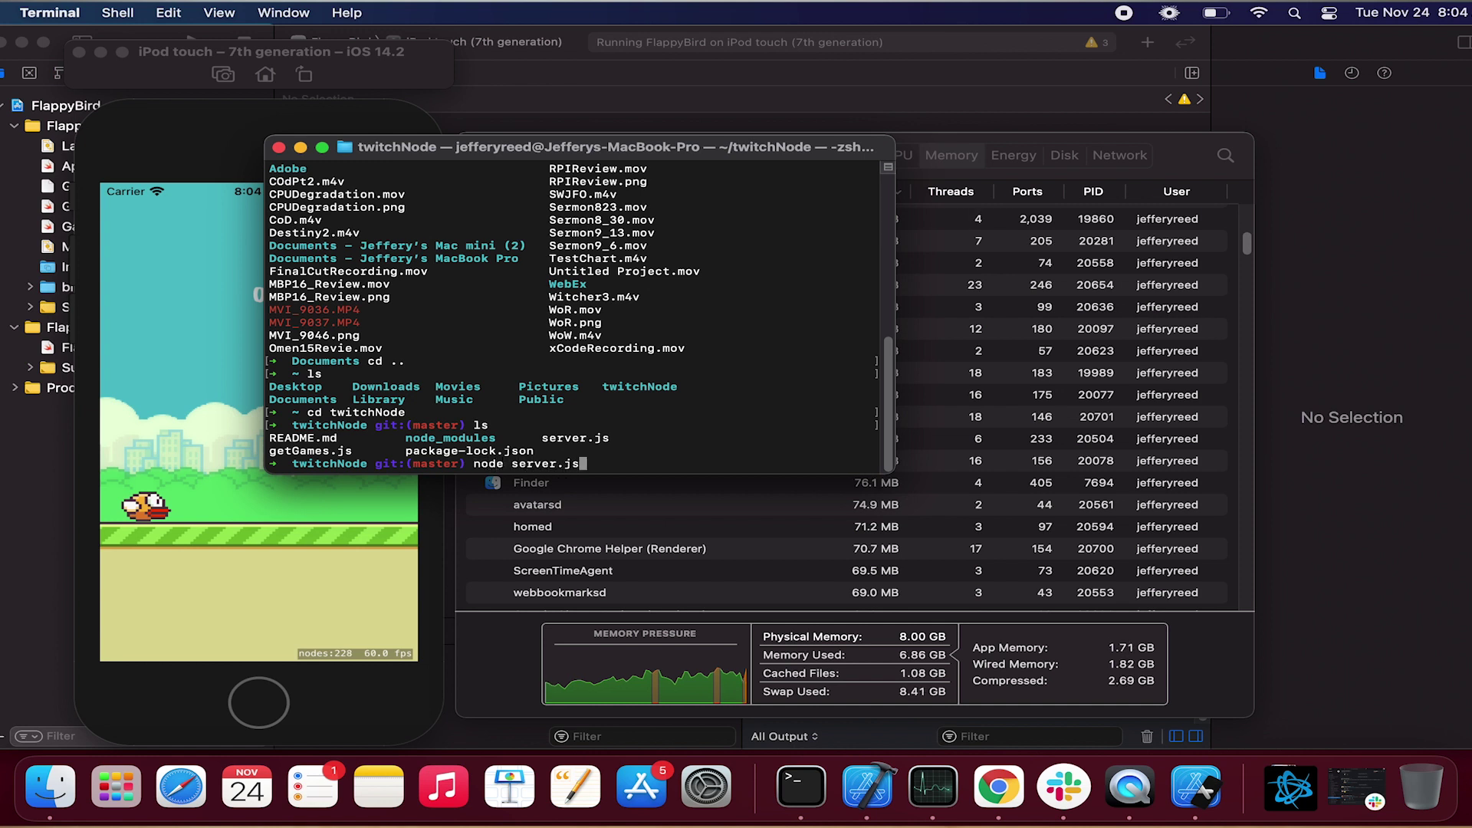
key(Return)
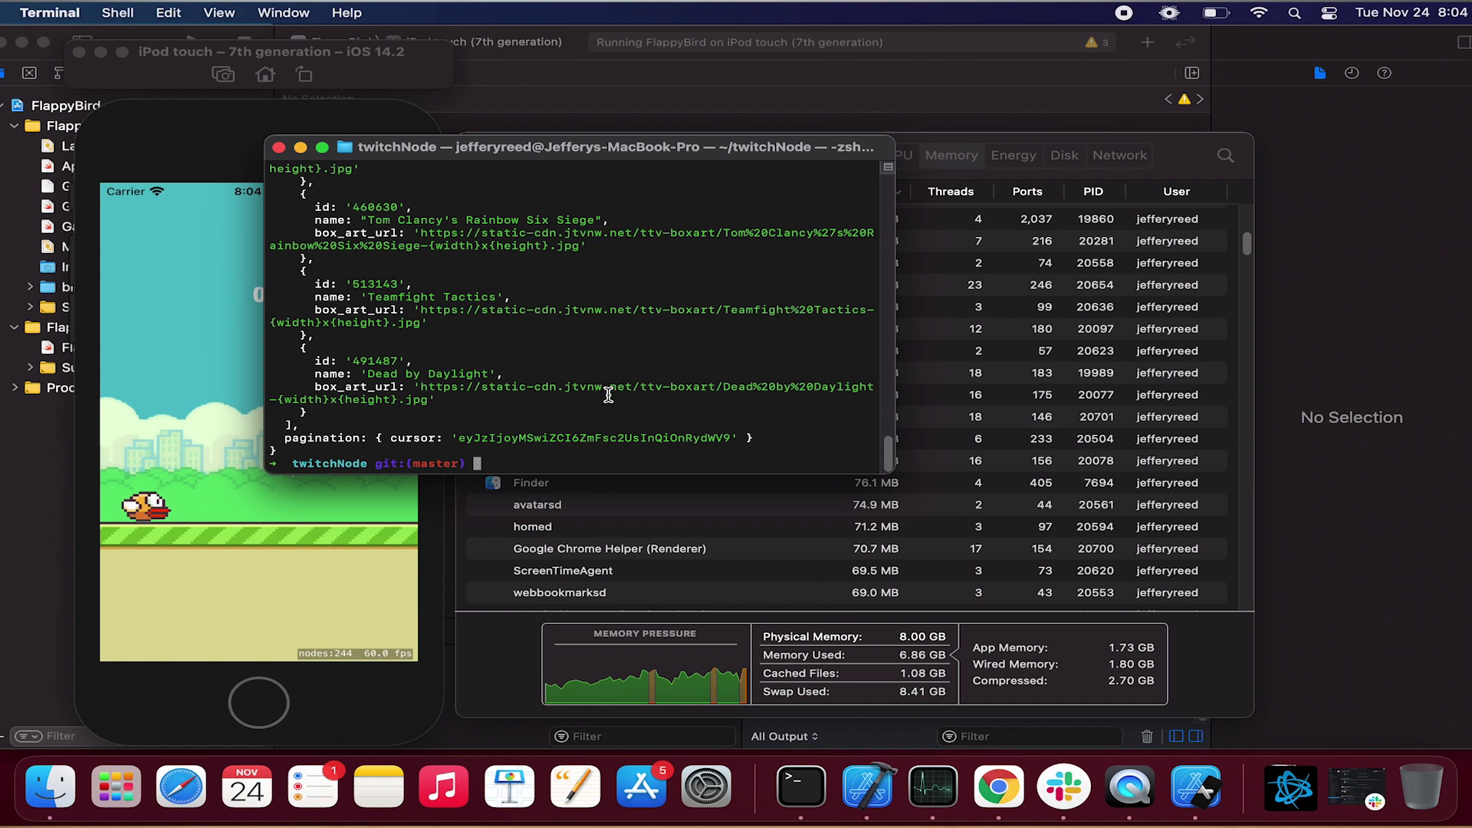
scroll(632, 382, up, 1)
scroll(632, 383, down, 1)
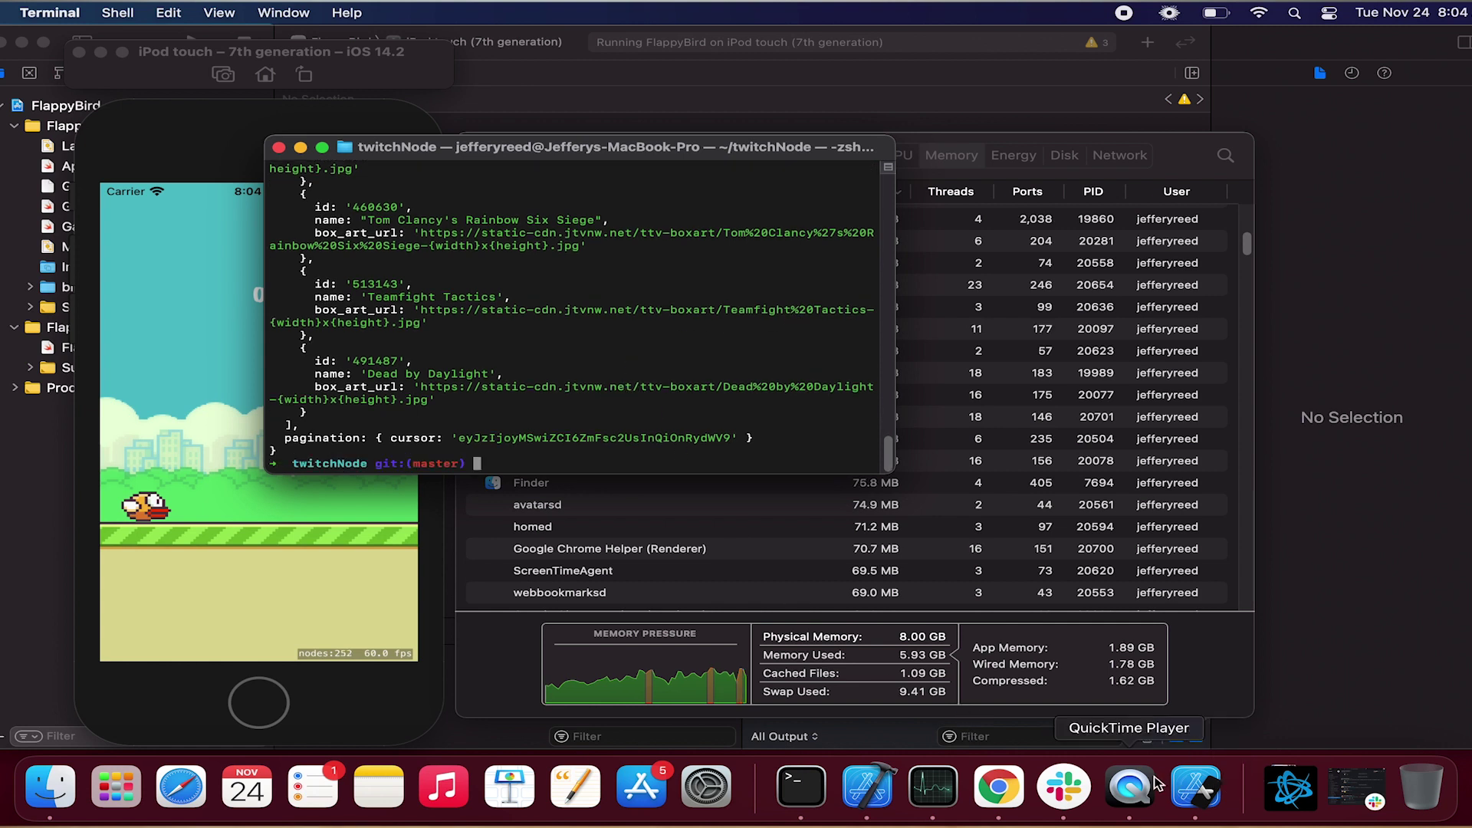
Step: Play several short rounds of Flappy Bird on the iPod touch Simulator, each ending on a pipe
click(228, 495)
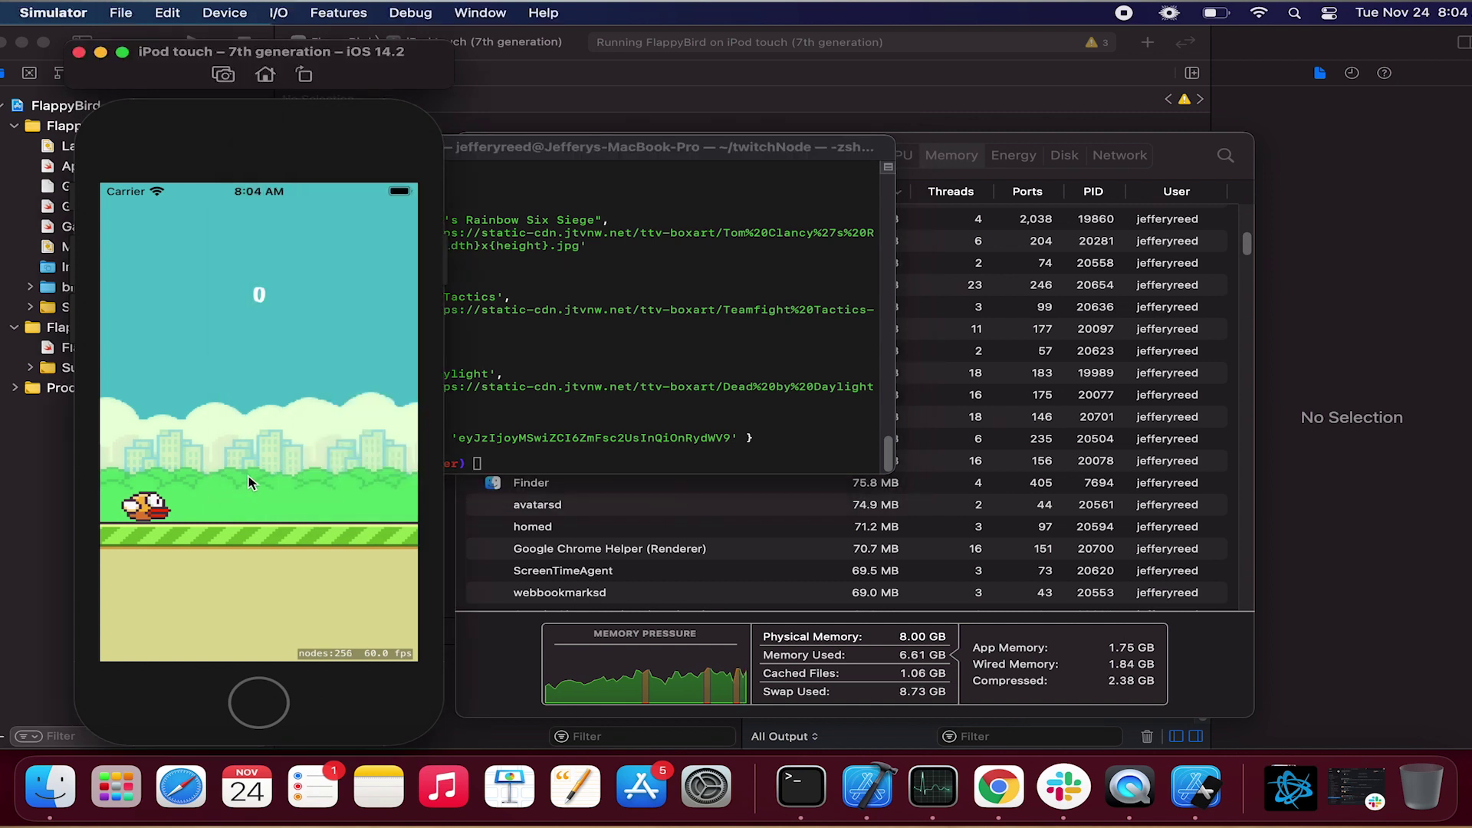
click(258, 439)
click(256, 444)
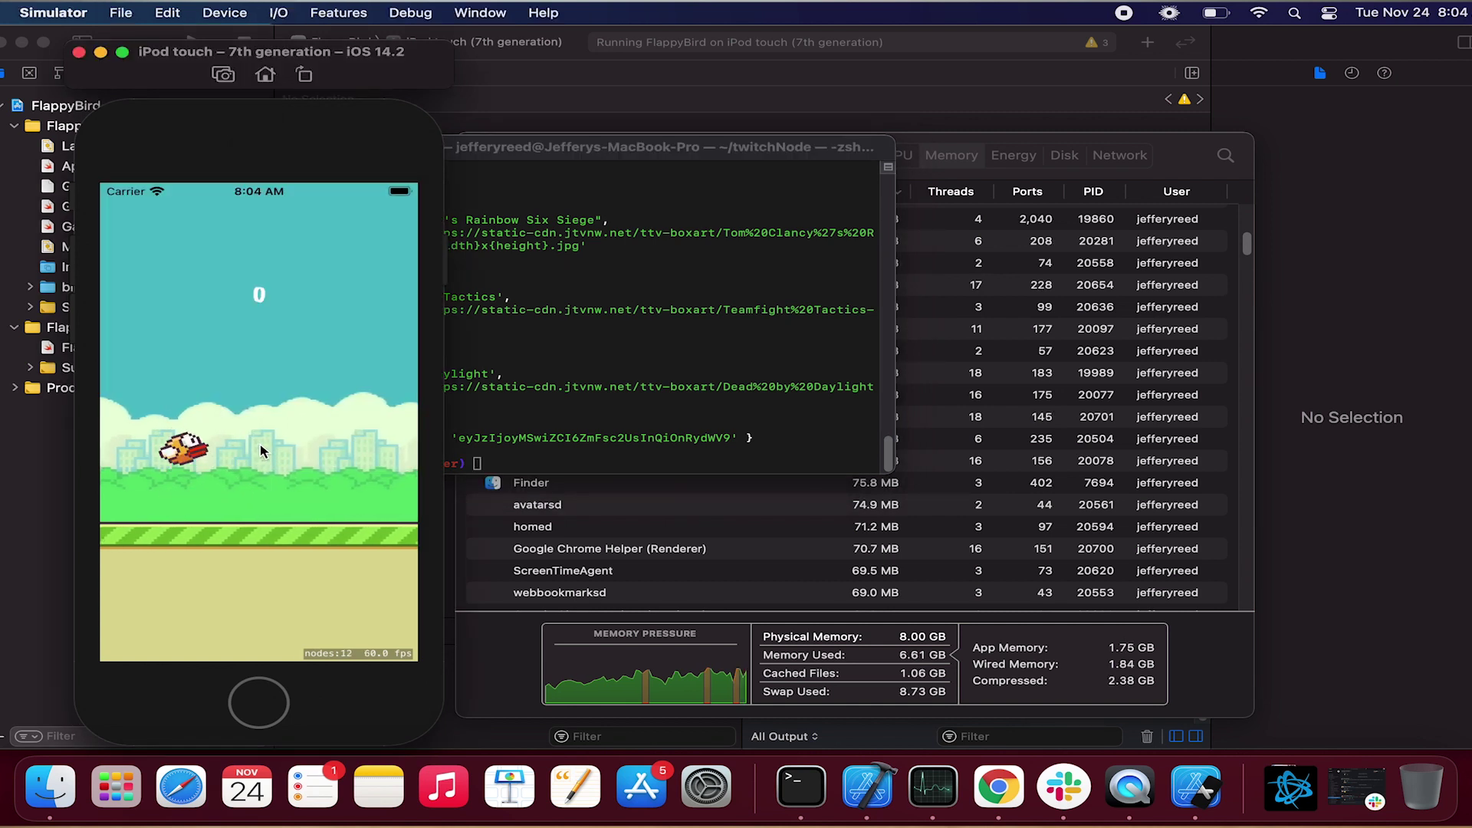
click(257, 446)
click(261, 450)
click(261, 449)
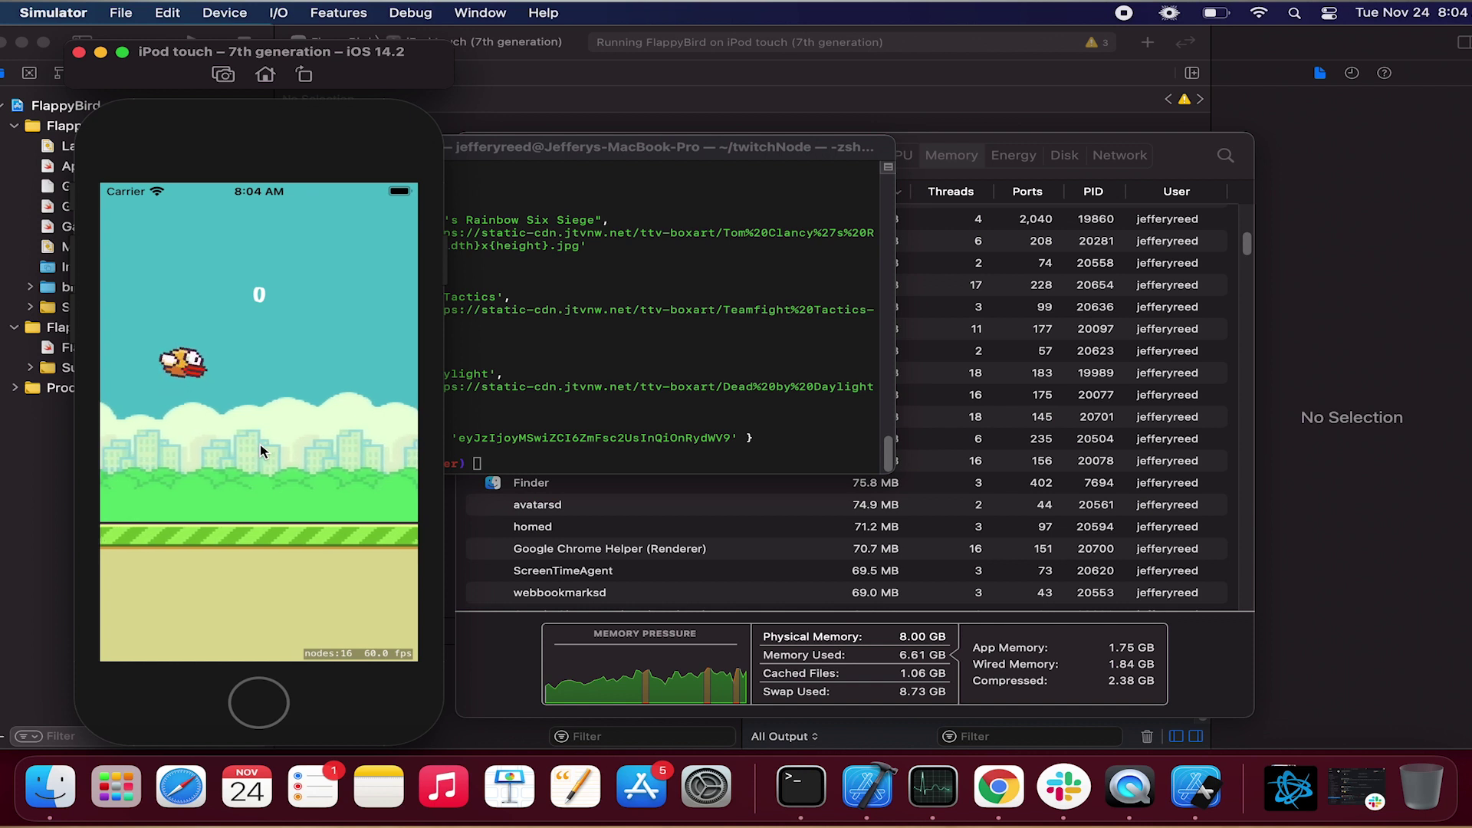
click(261, 450)
click(260, 450)
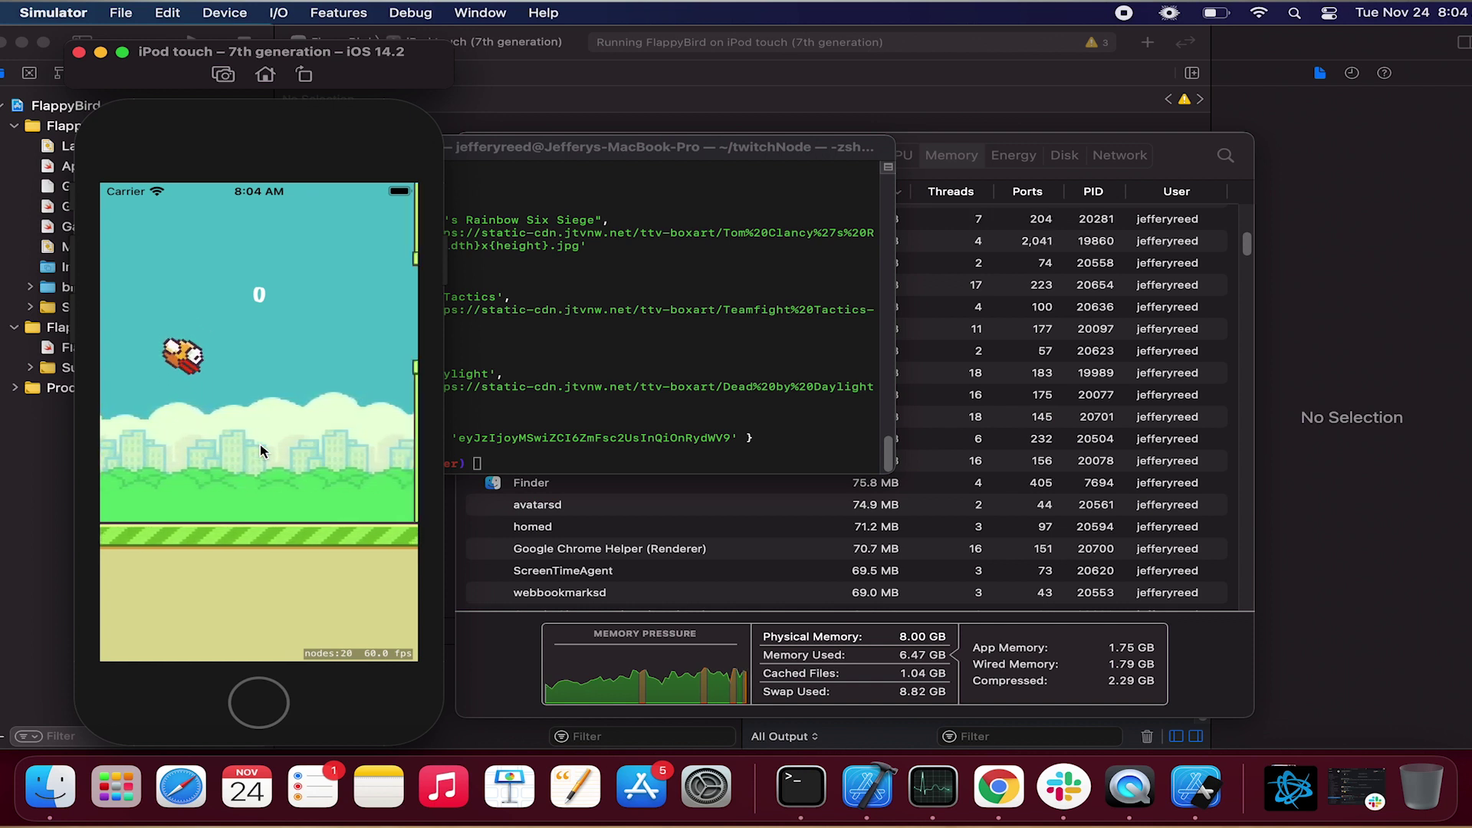
click(260, 450)
click(260, 450)
click(260, 450)
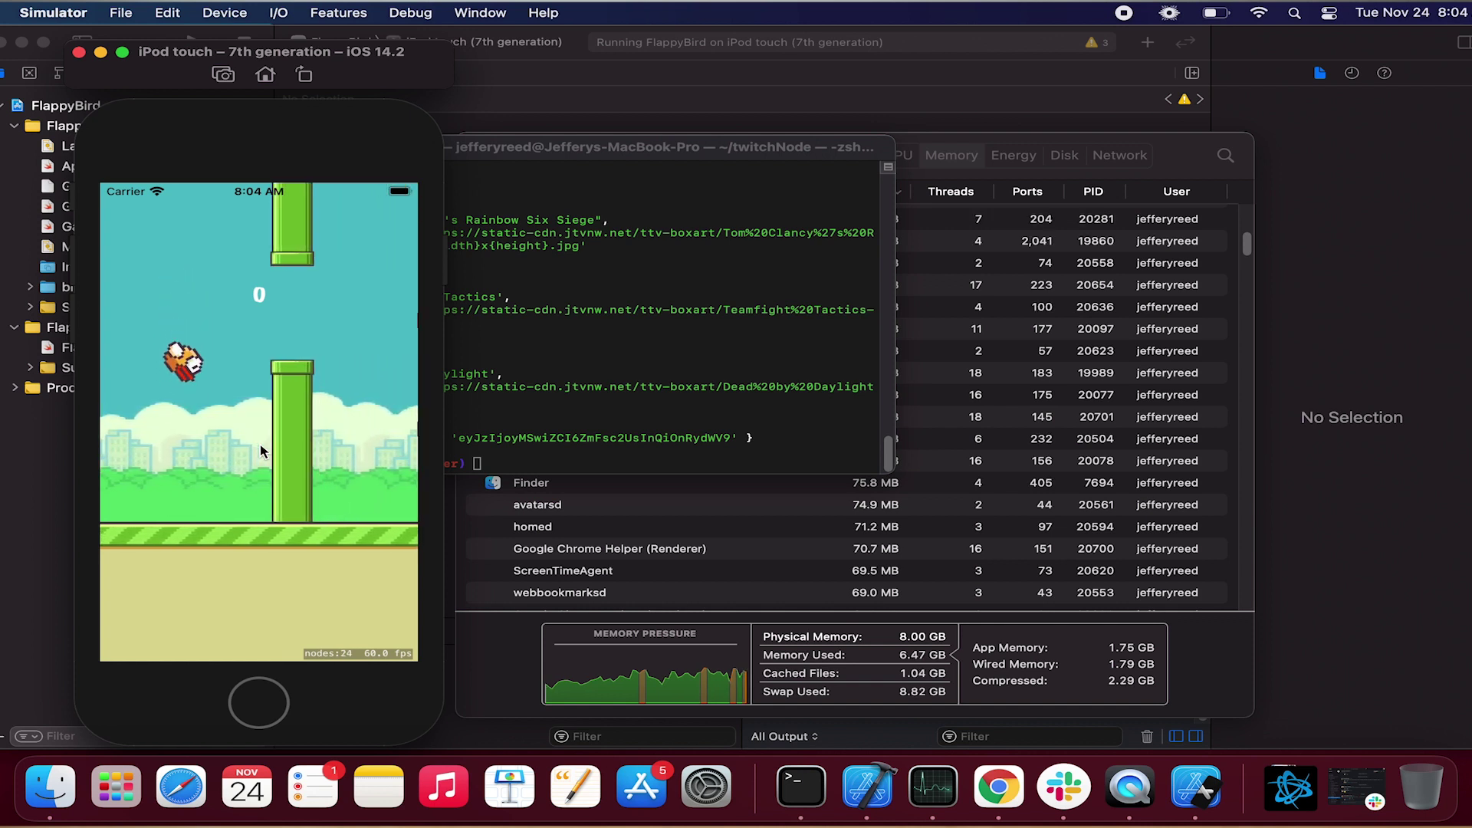
click(260, 450)
click(260, 450)
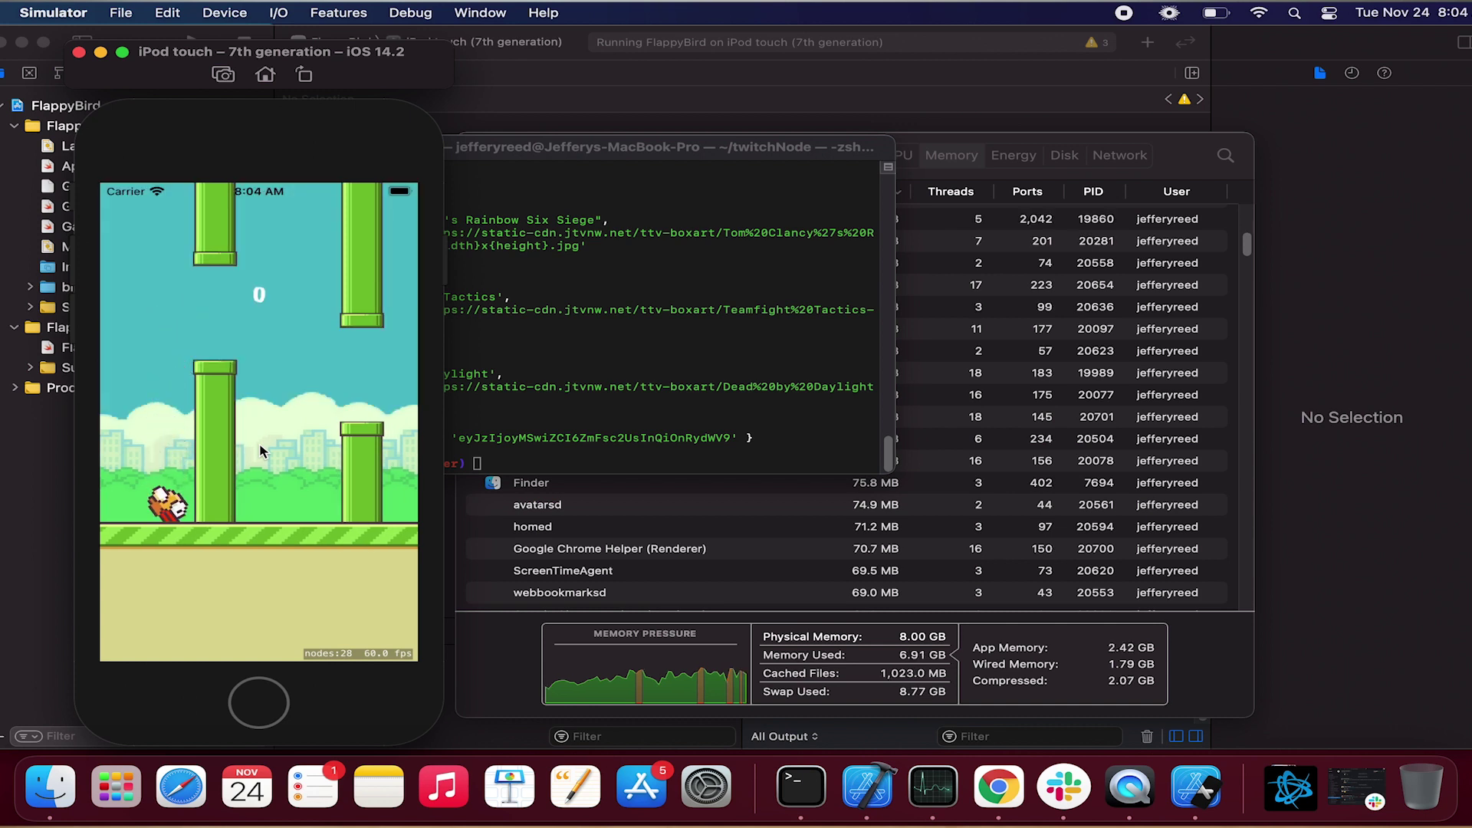
click(260, 450)
click(260, 450)
click(259, 451)
click(260, 450)
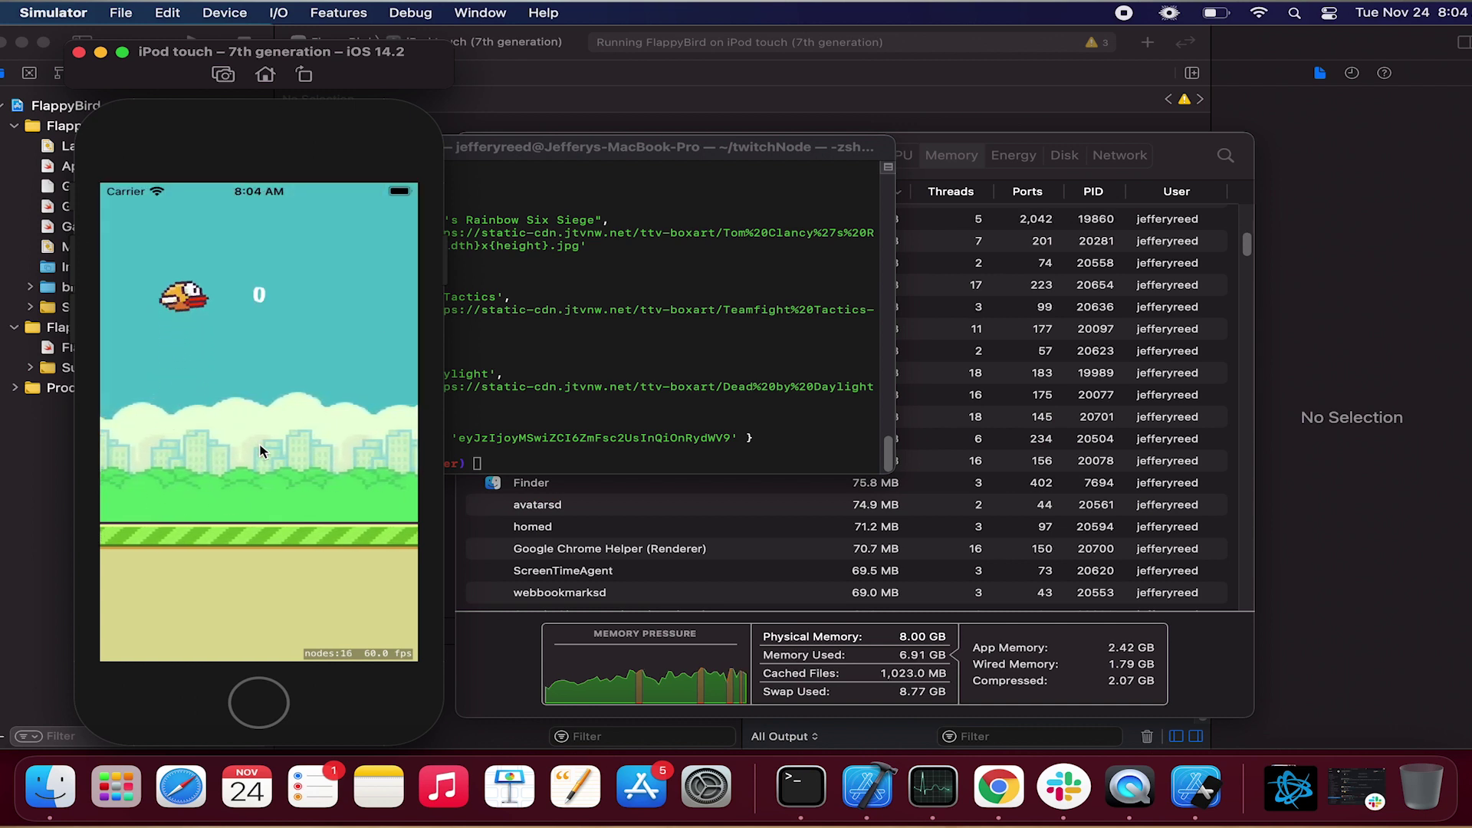
click(260, 450)
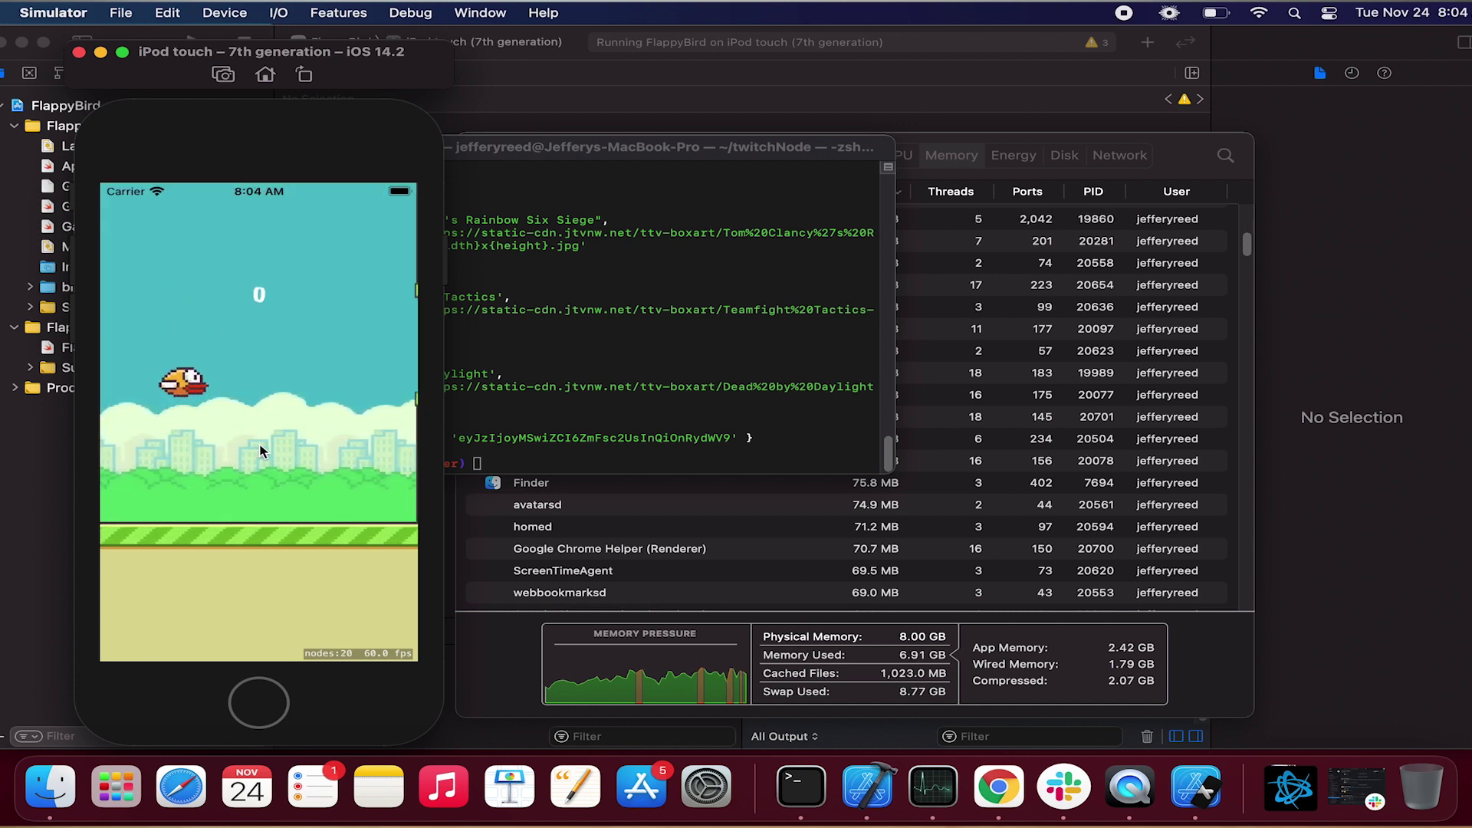
click(260, 450)
click(260, 450)
click(260, 450)
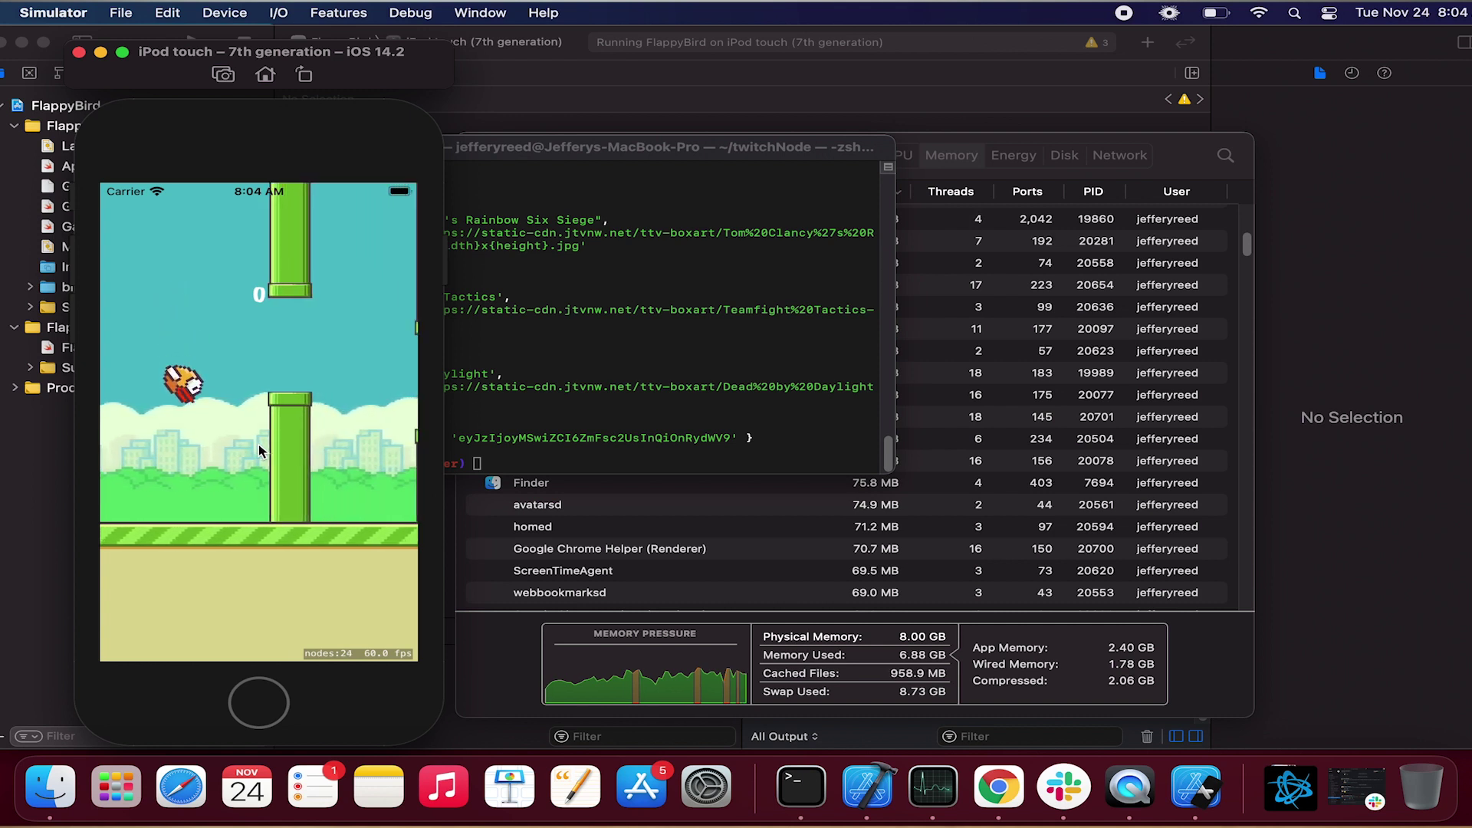
click(259, 444)
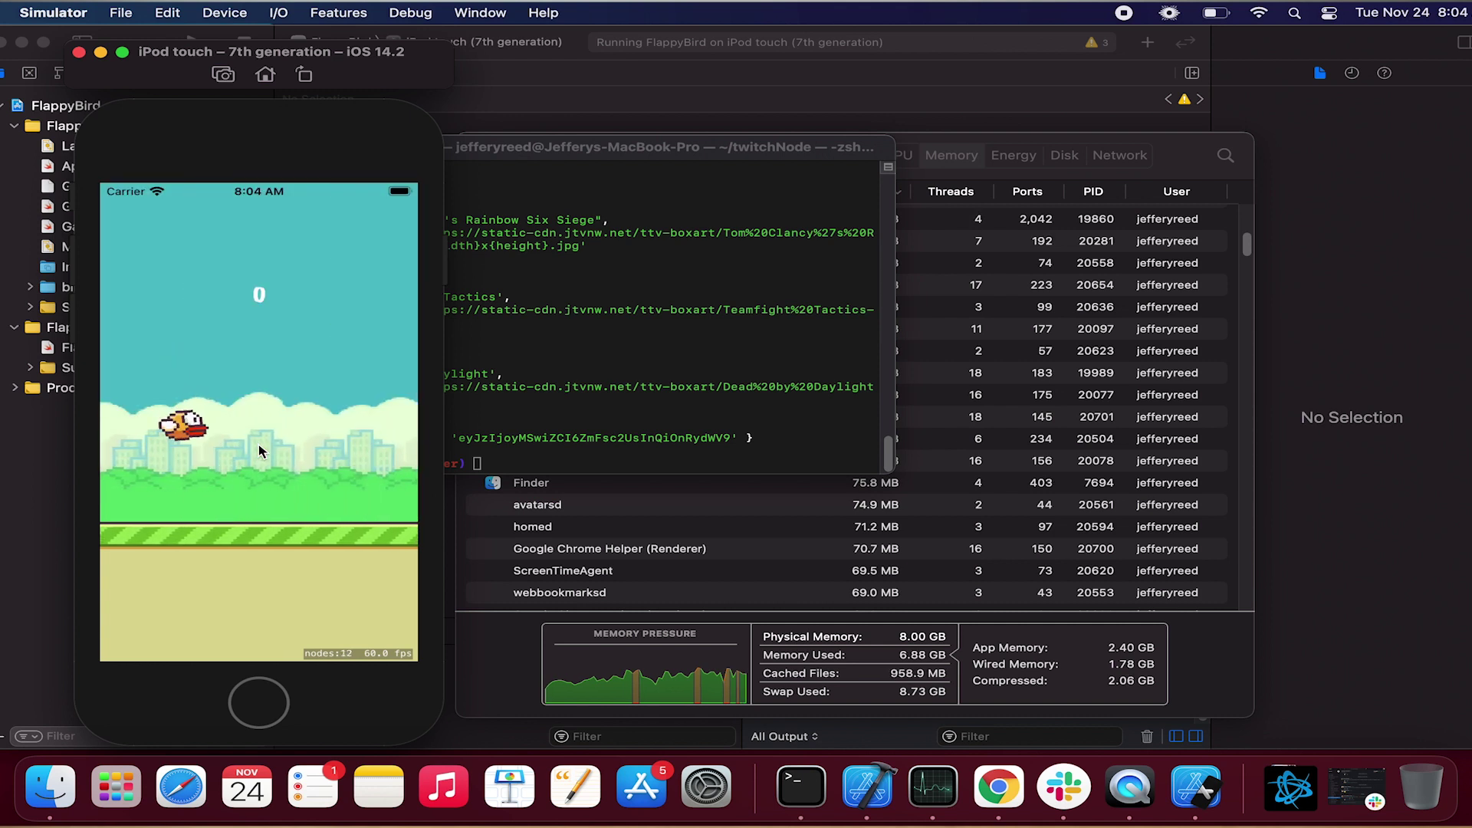
click(259, 444)
click(259, 444)
click(255, 450)
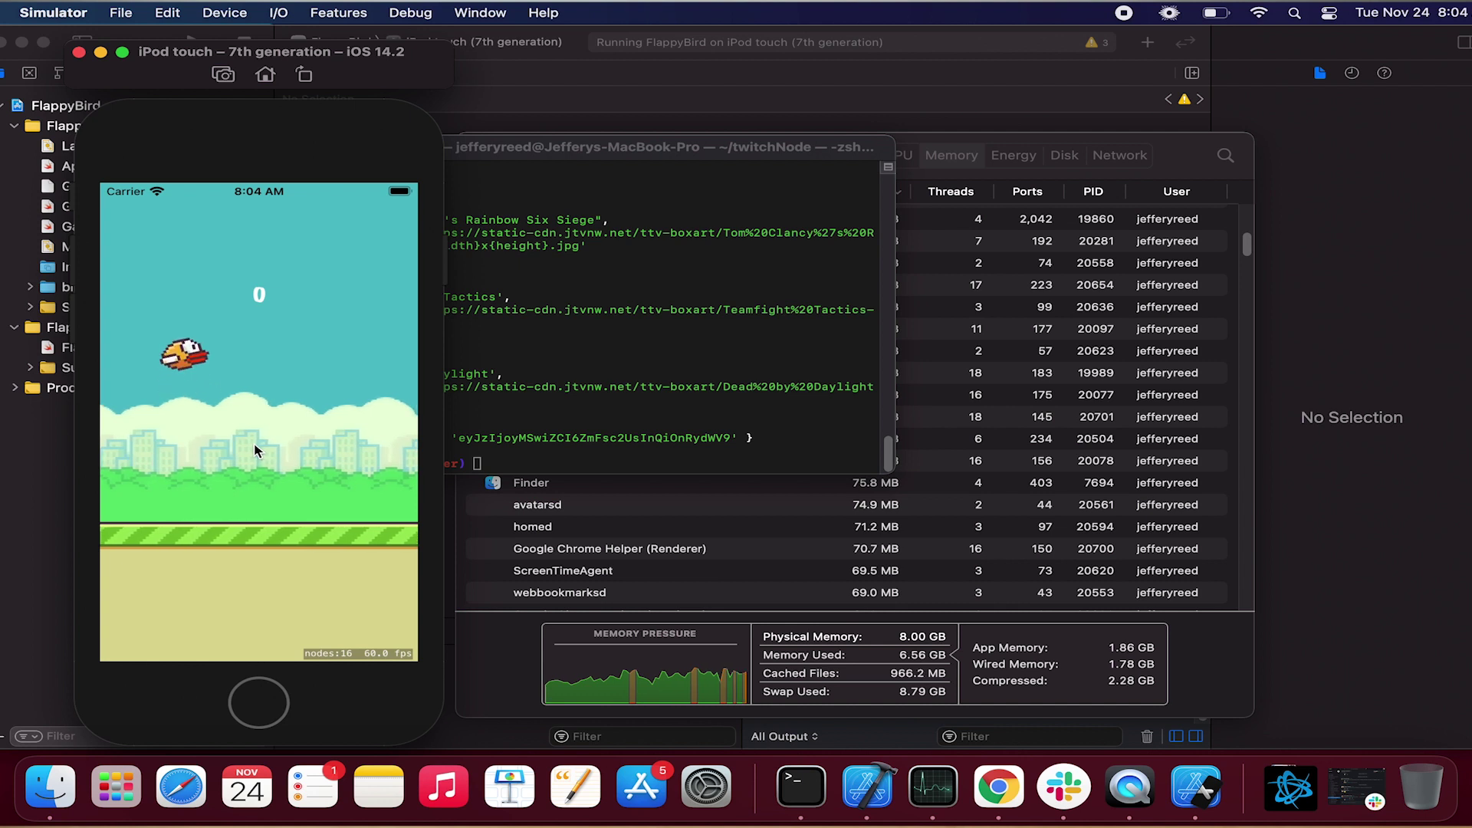
click(257, 450)
click(259, 450)
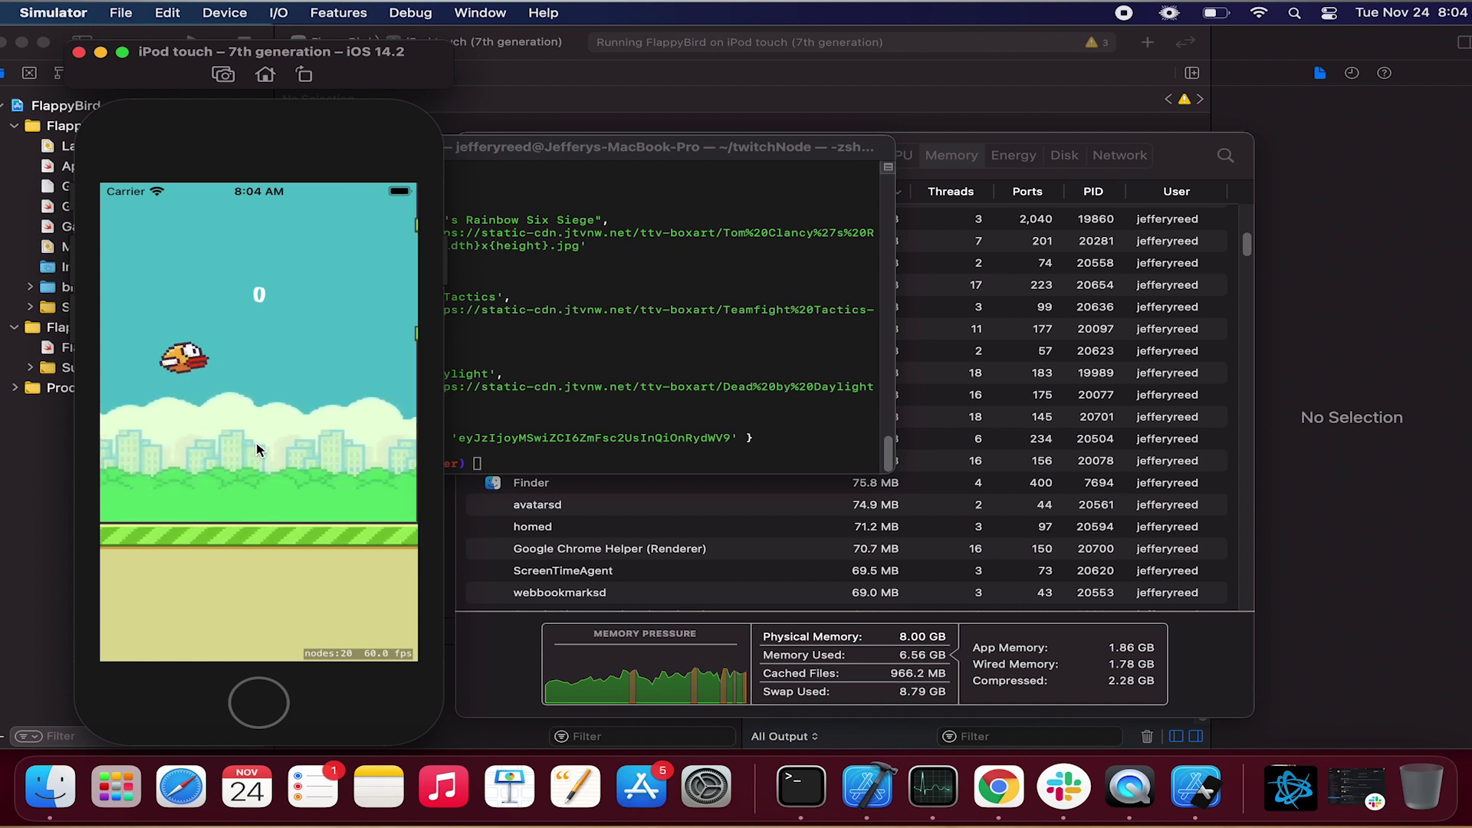
click(257, 450)
click(258, 450)
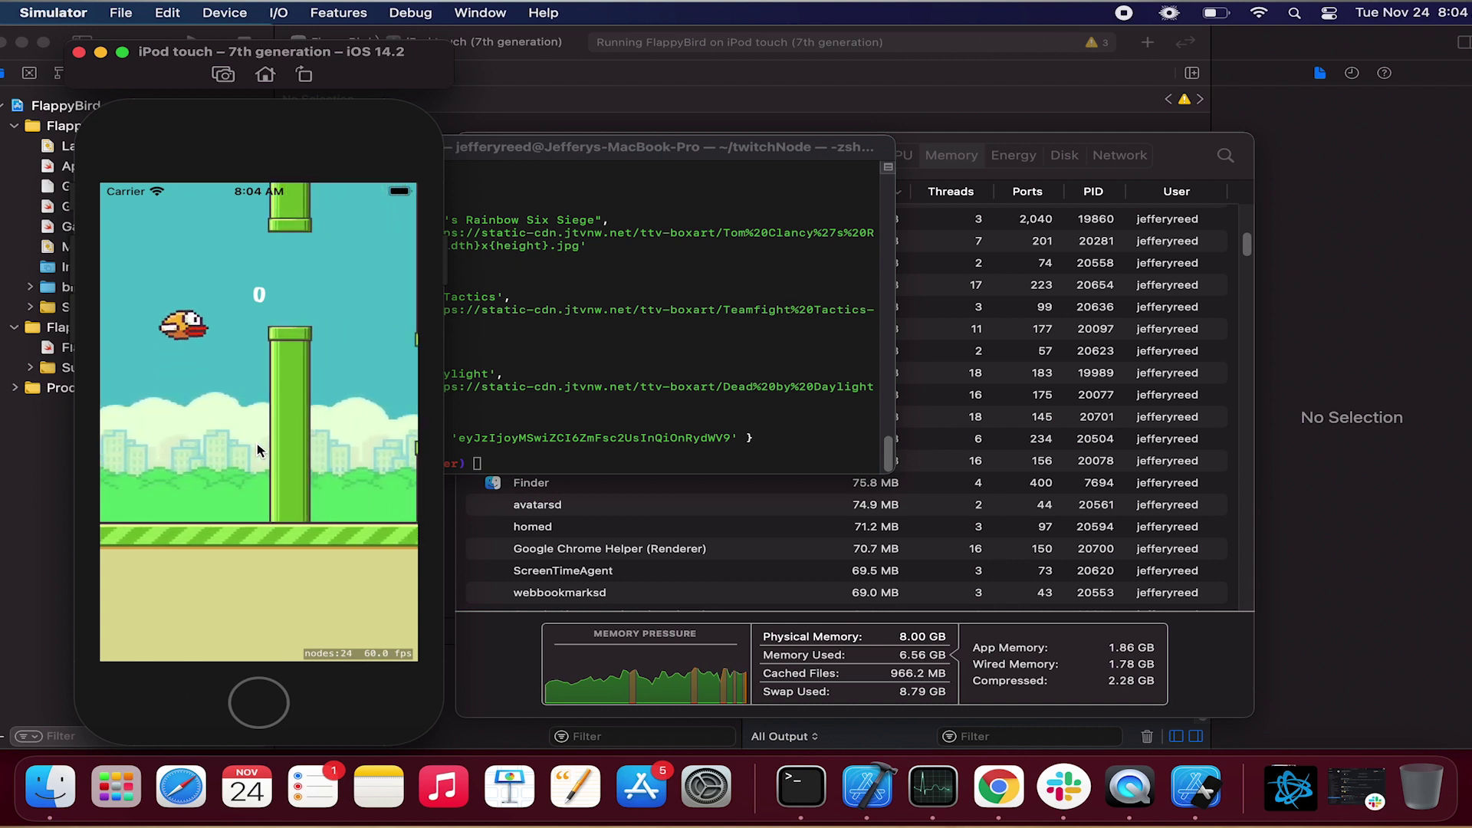
click(257, 444)
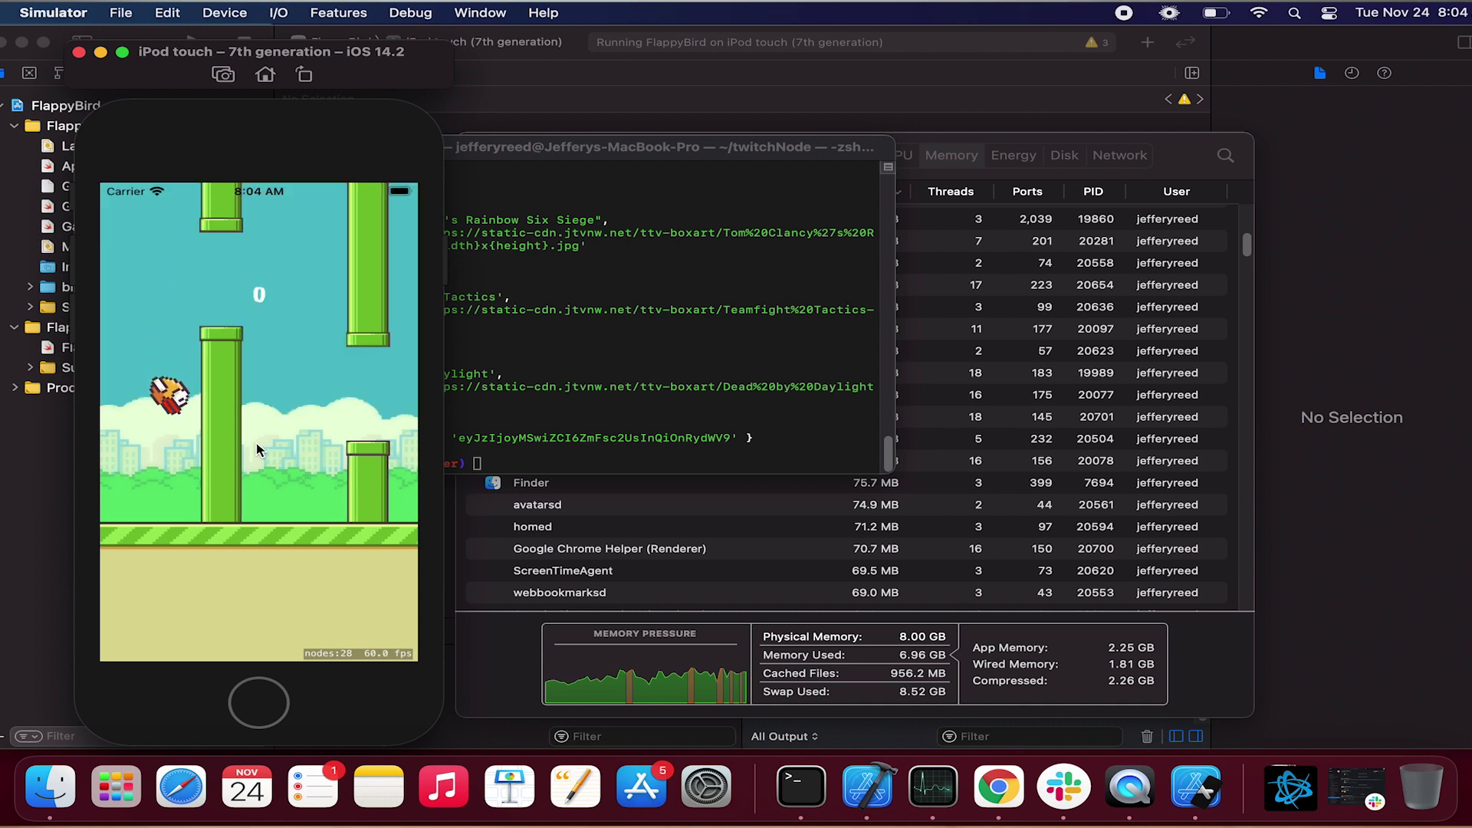
click(257, 450)
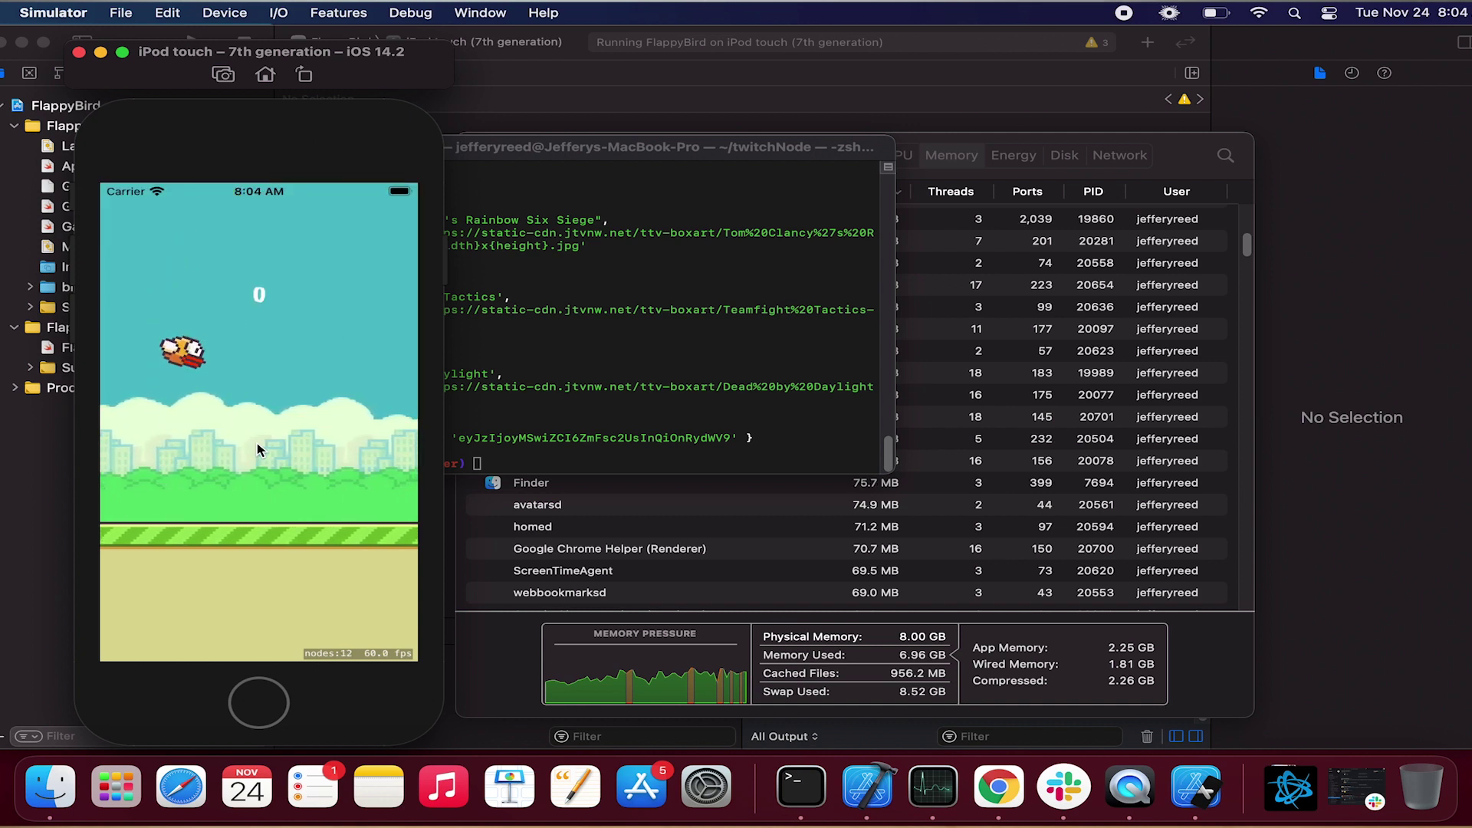
click(258, 450)
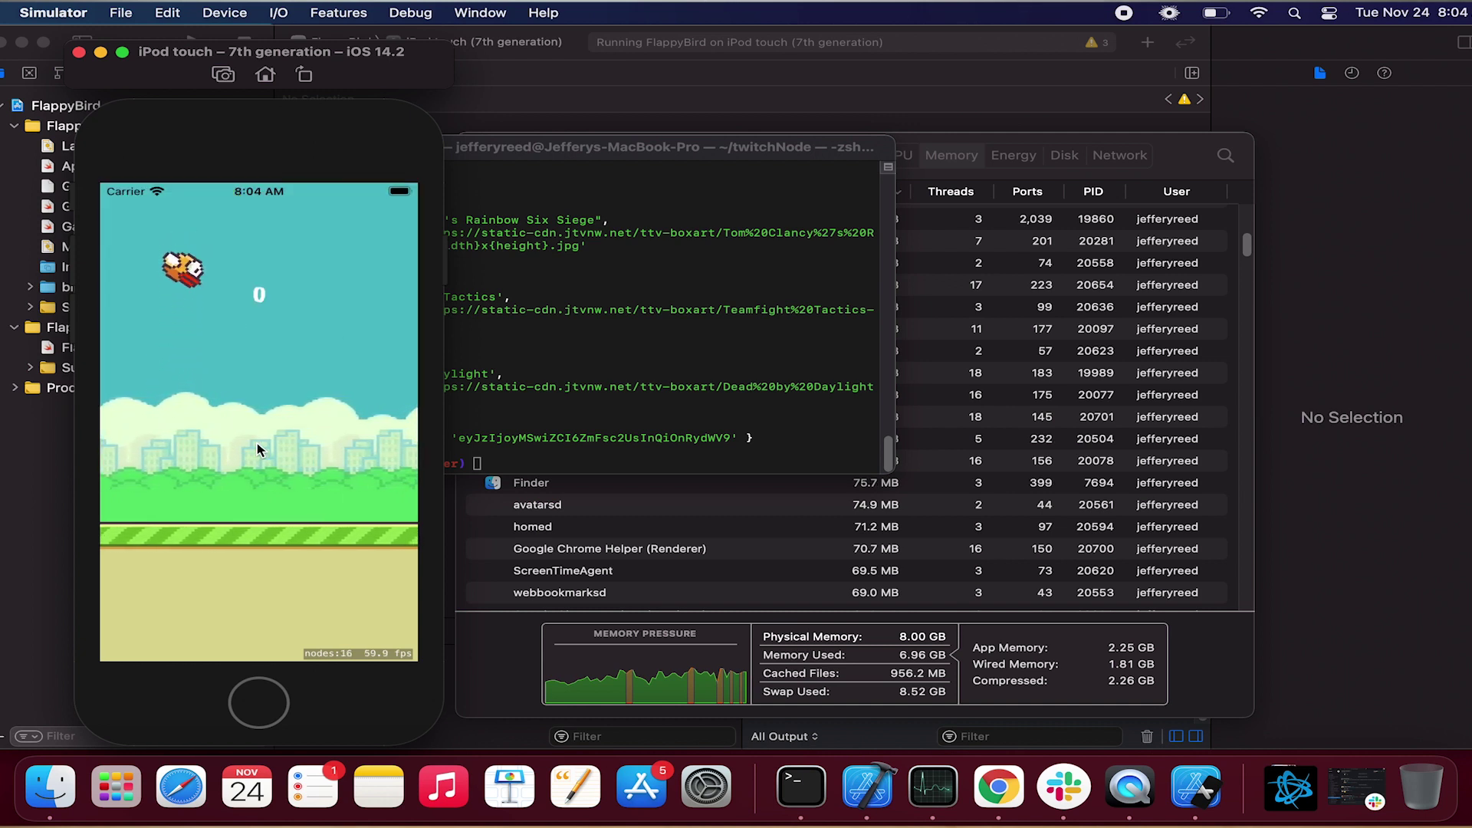
click(258, 450)
click(257, 450)
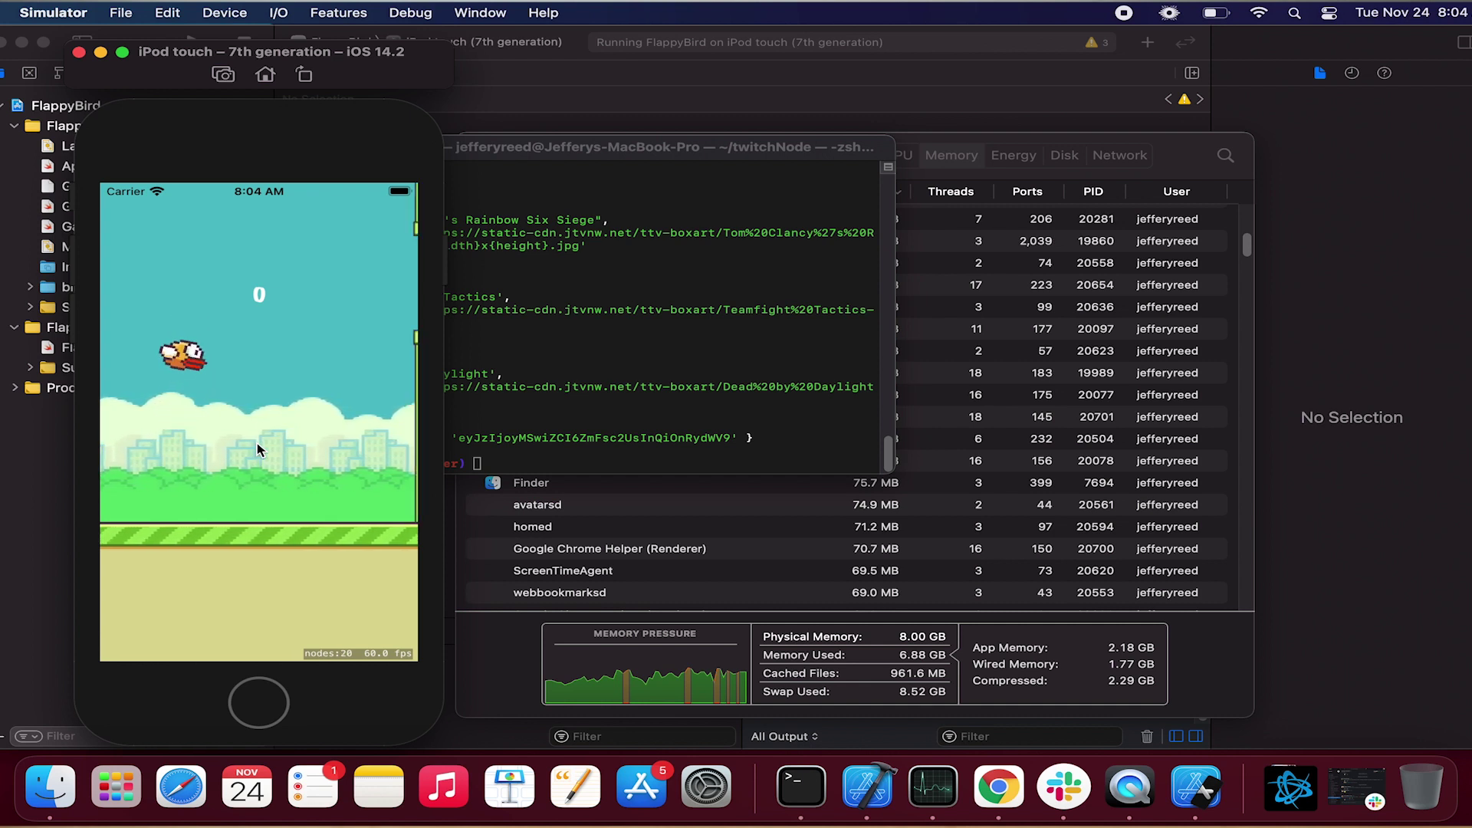
click(258, 450)
click(257, 450)
click(258, 450)
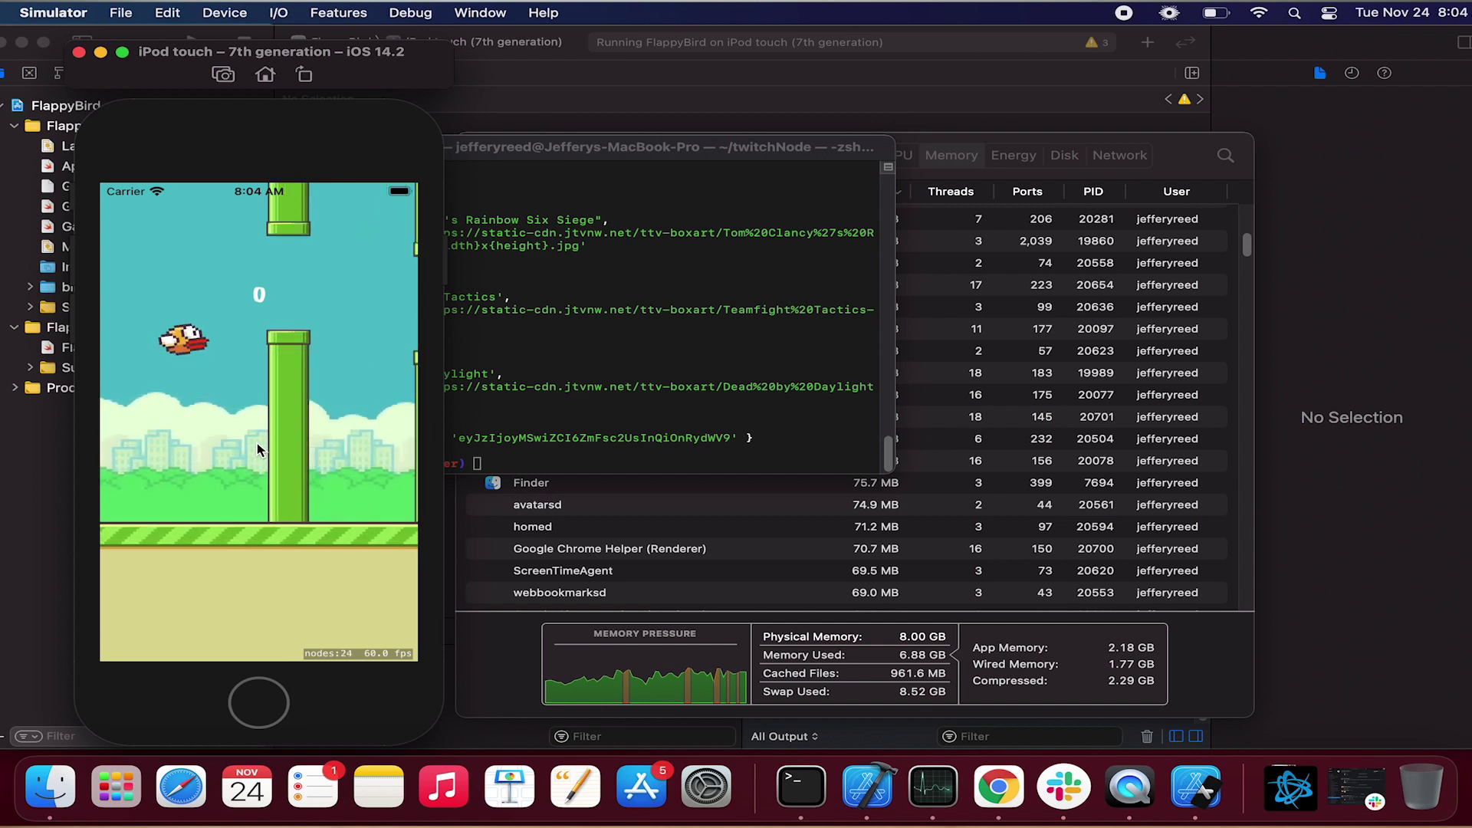
click(258, 450)
click(258, 450)
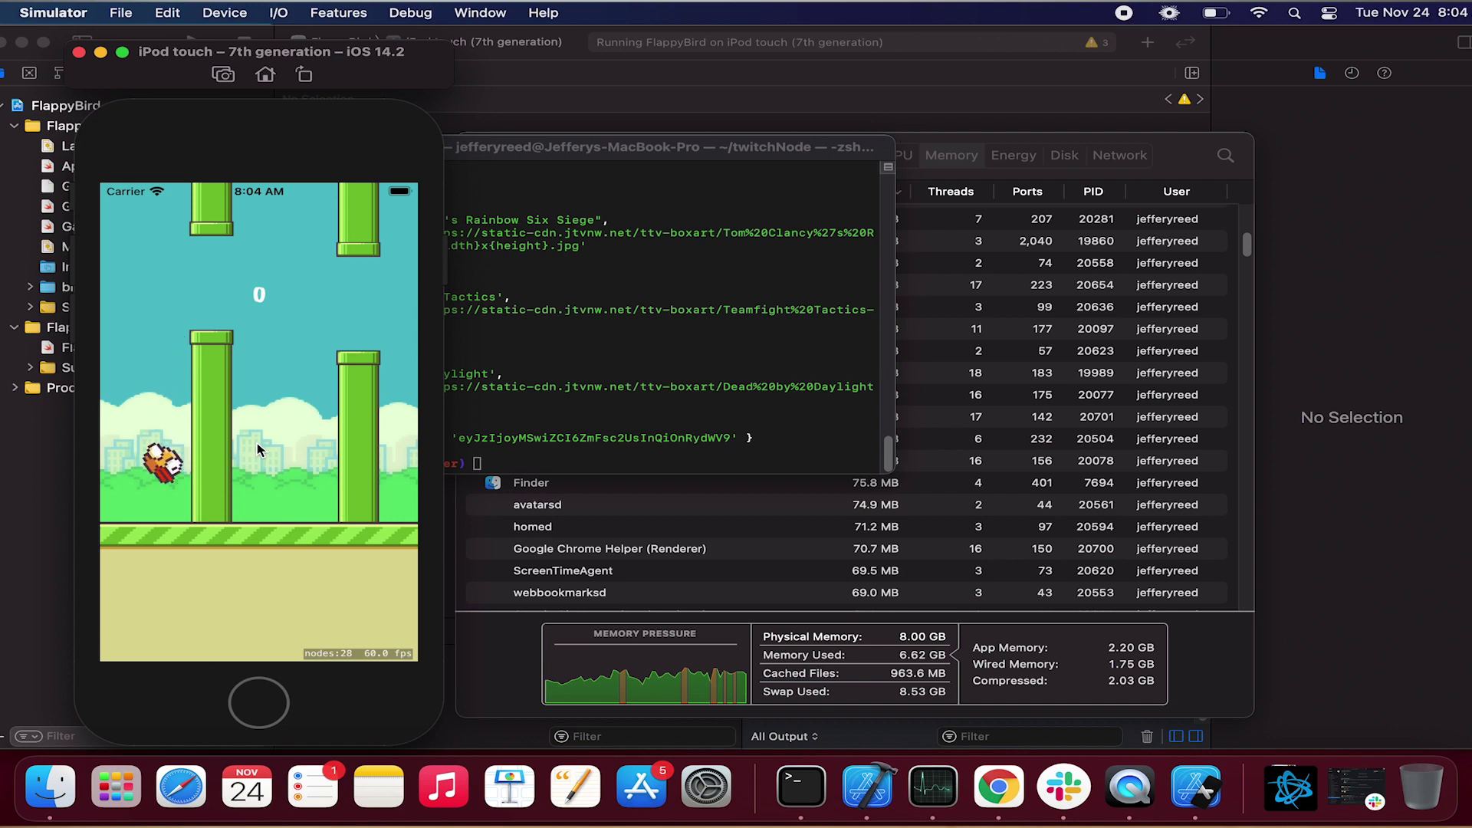
click(258, 450)
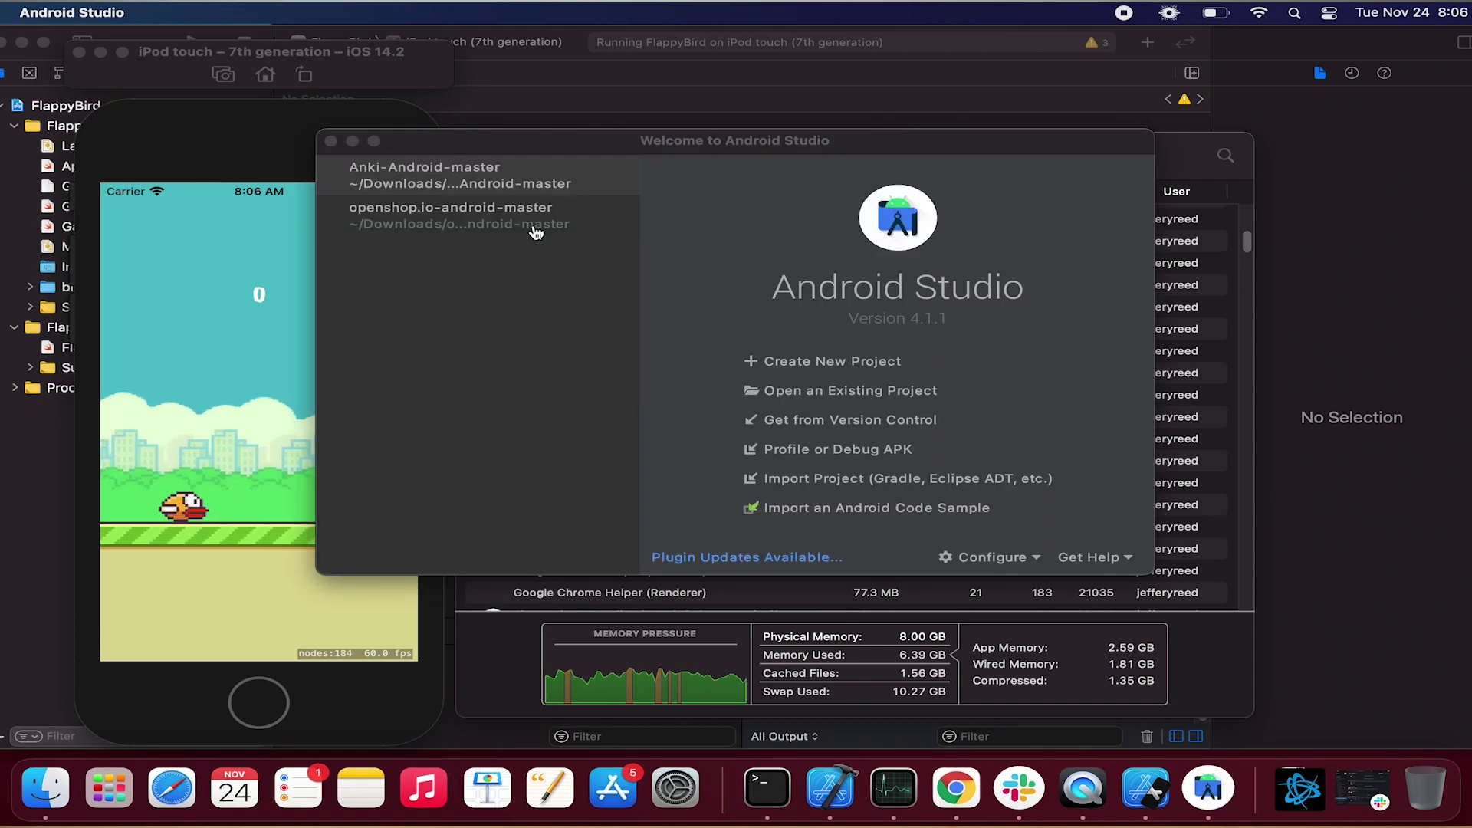
Step: Reopen the recent Anki-Android-master project, then bring Activity Monitor to the front
click(527, 184)
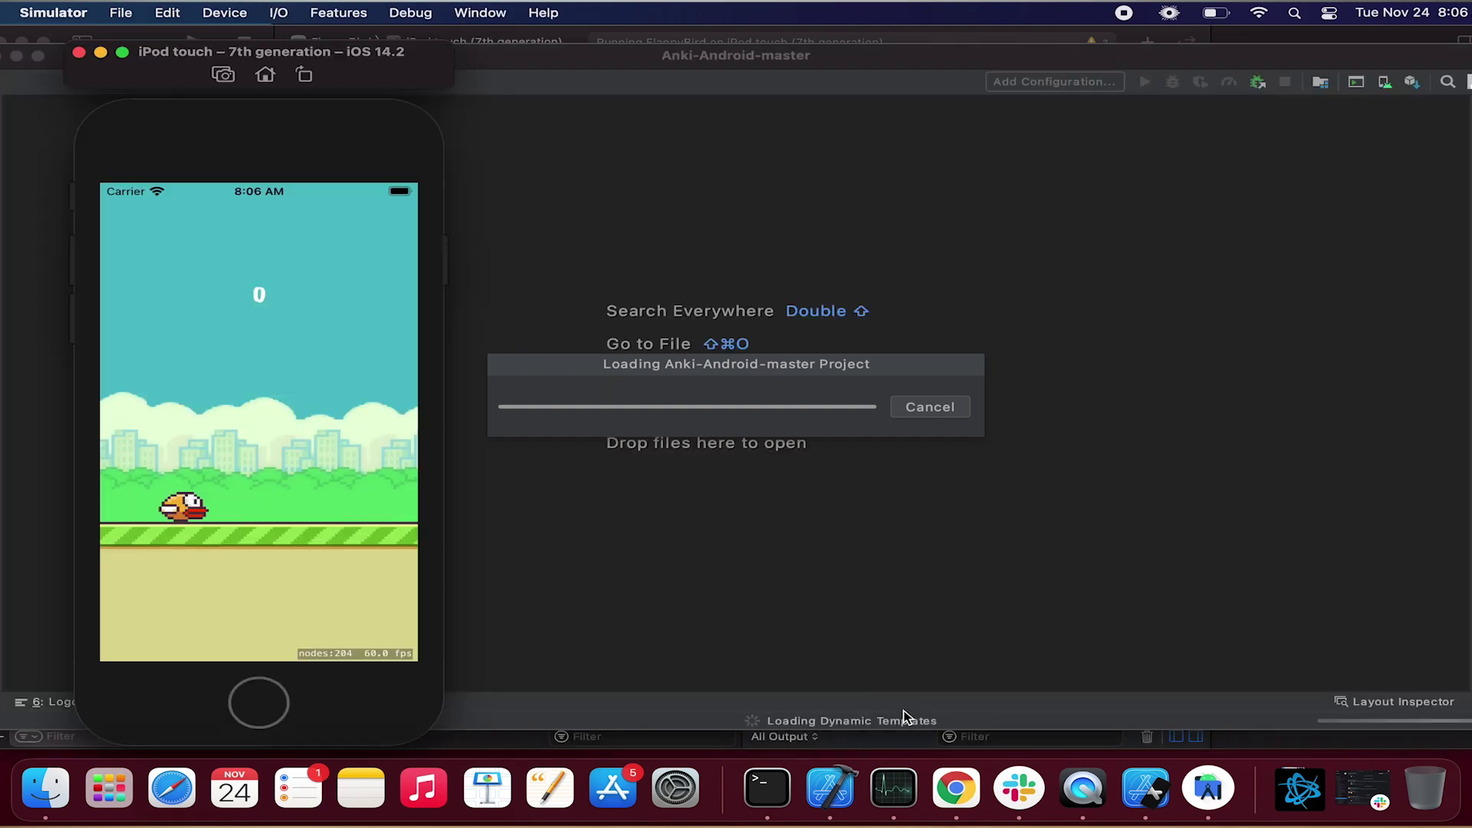
click(894, 787)
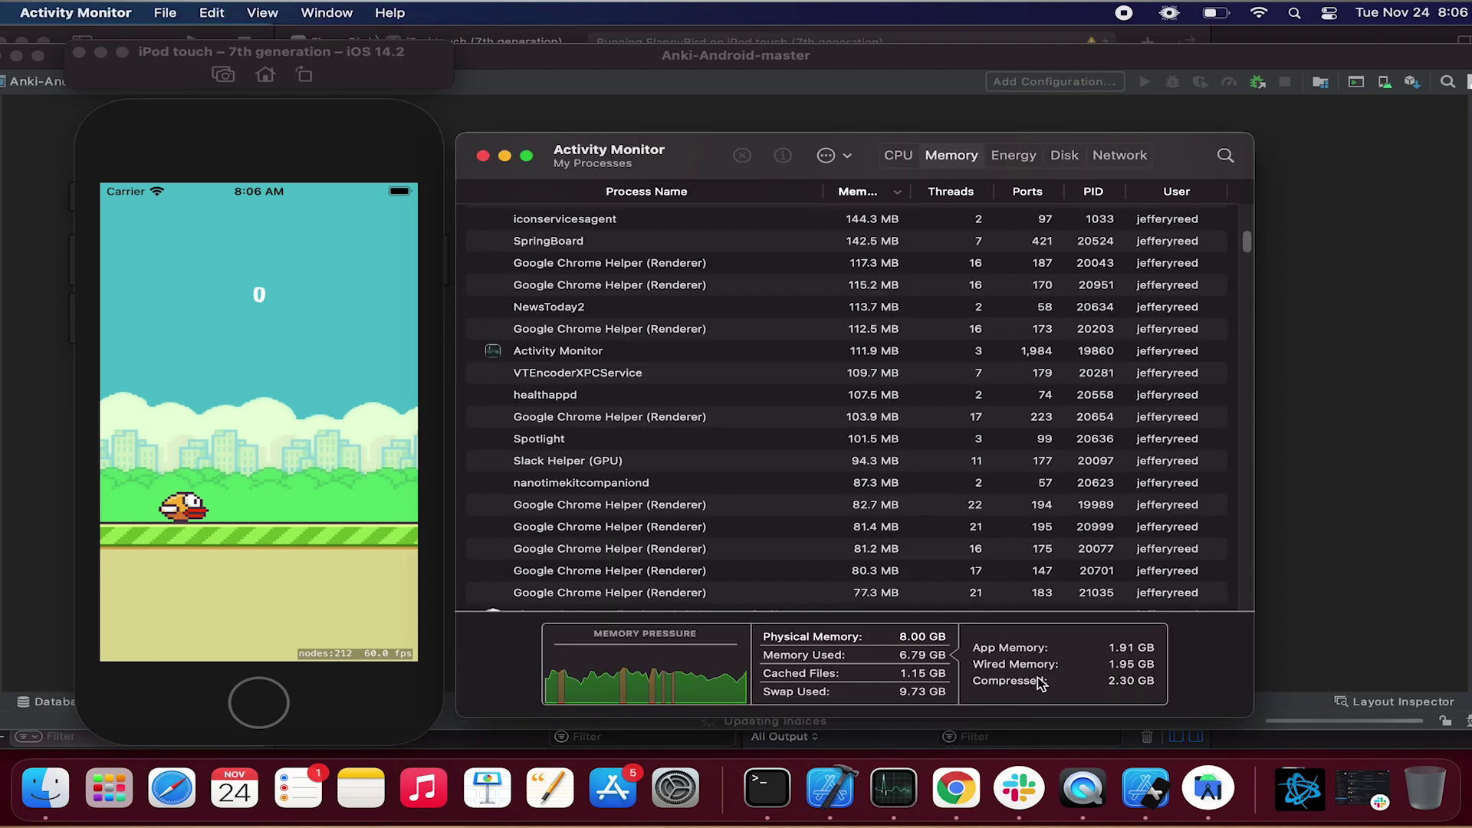
Step: Close Android Studio's Tip of the Day and move Activity Monitor to the upper right beside the README
mouse_move(1041, 682)
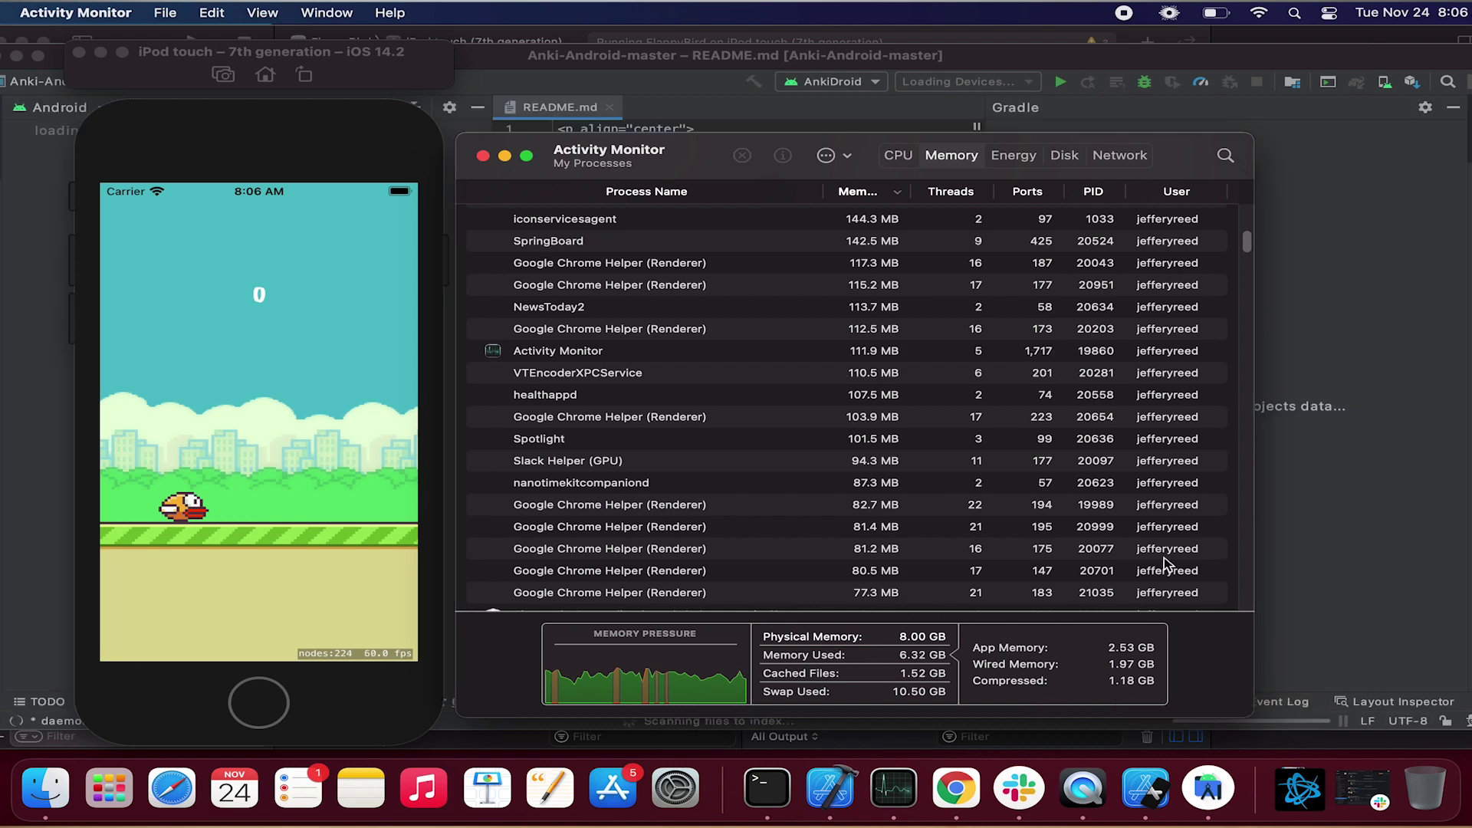
click(1161, 49)
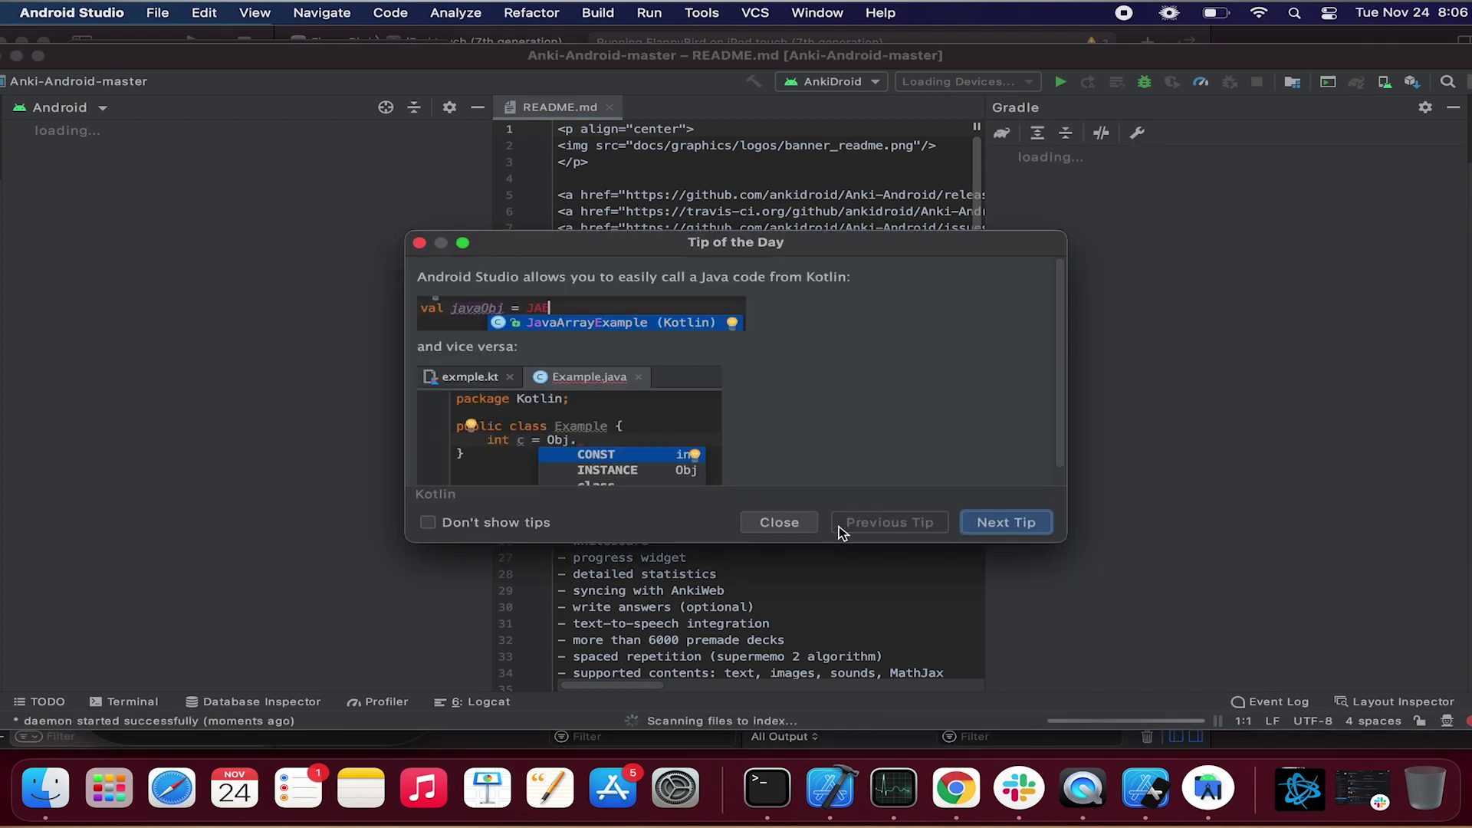
click(814, 526)
click(892, 786)
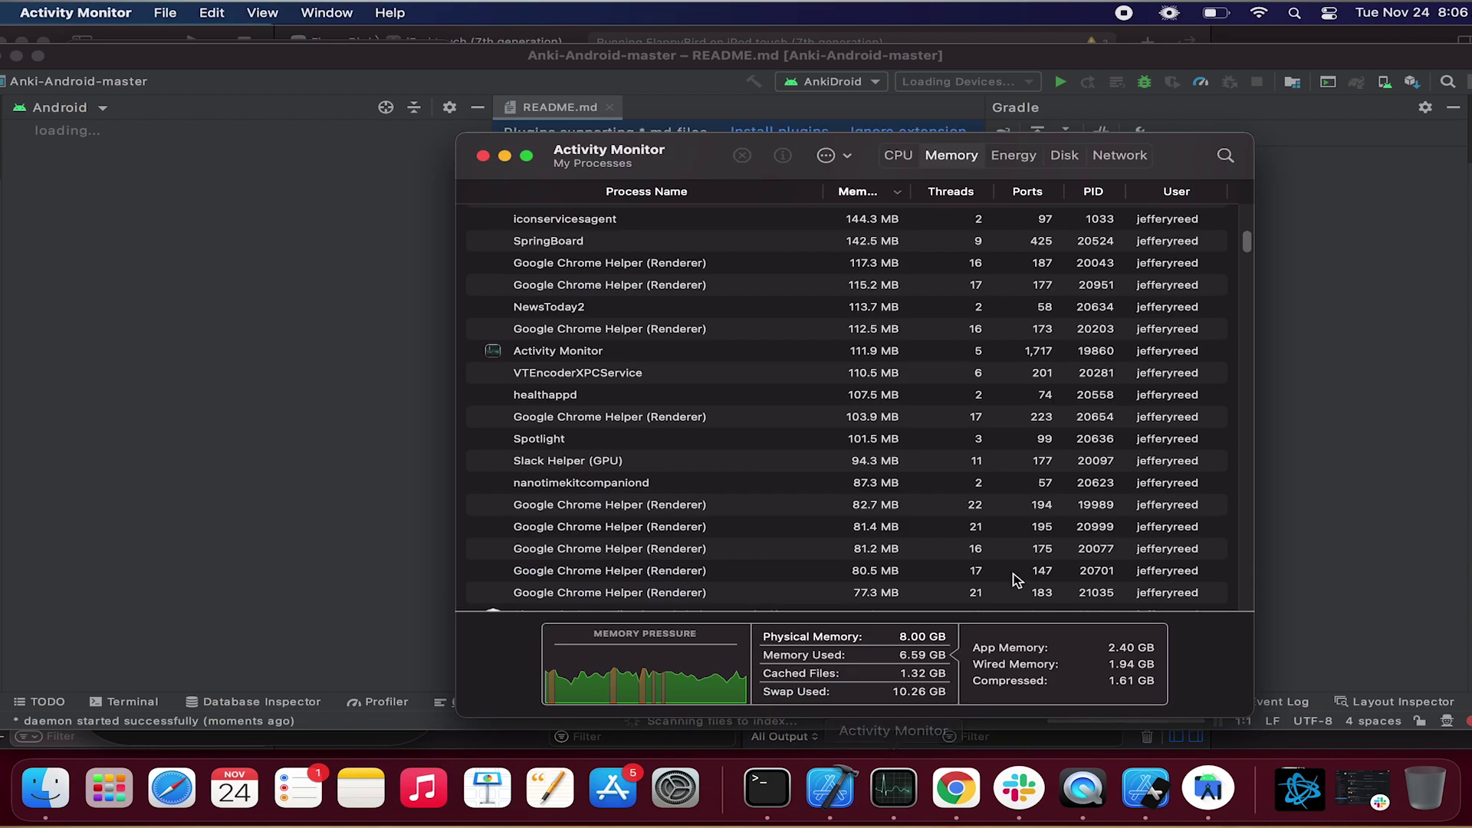
drag(633, 176, 924, 81)
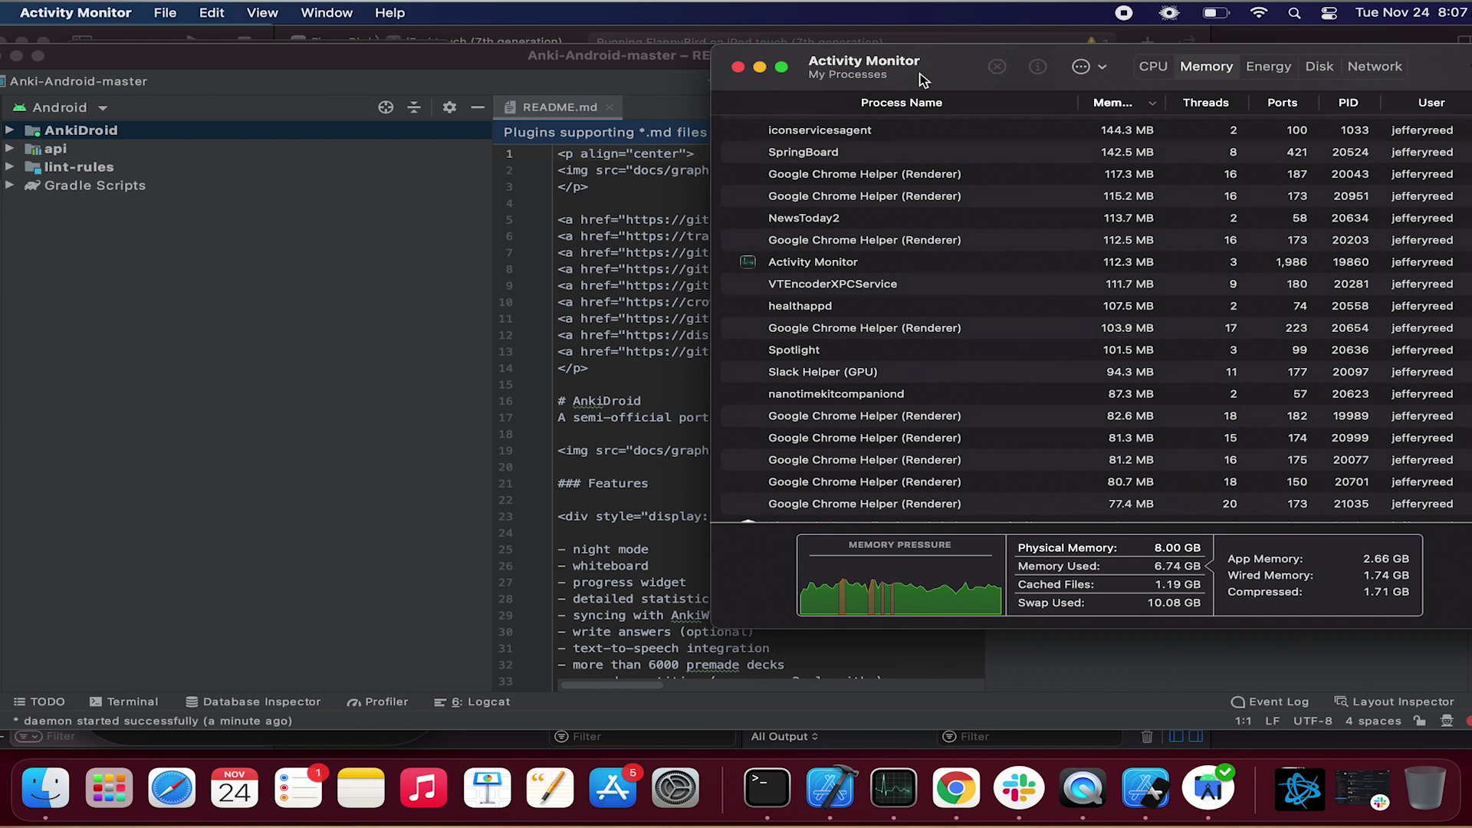
click(297, 301)
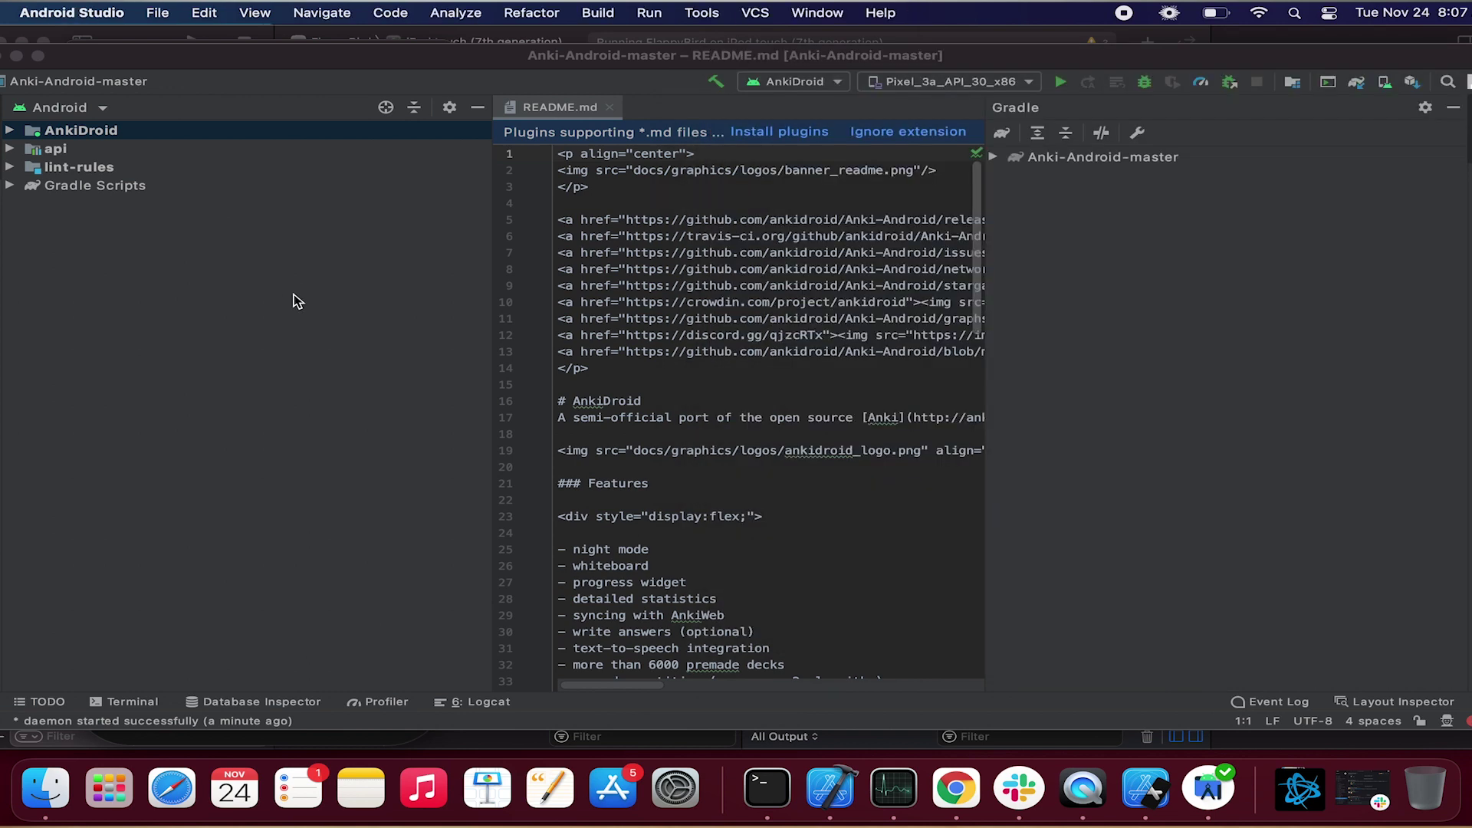
Step: Start a Make Project build of AnkiDroid and return to Activity Monitor's memory view
click(724, 84)
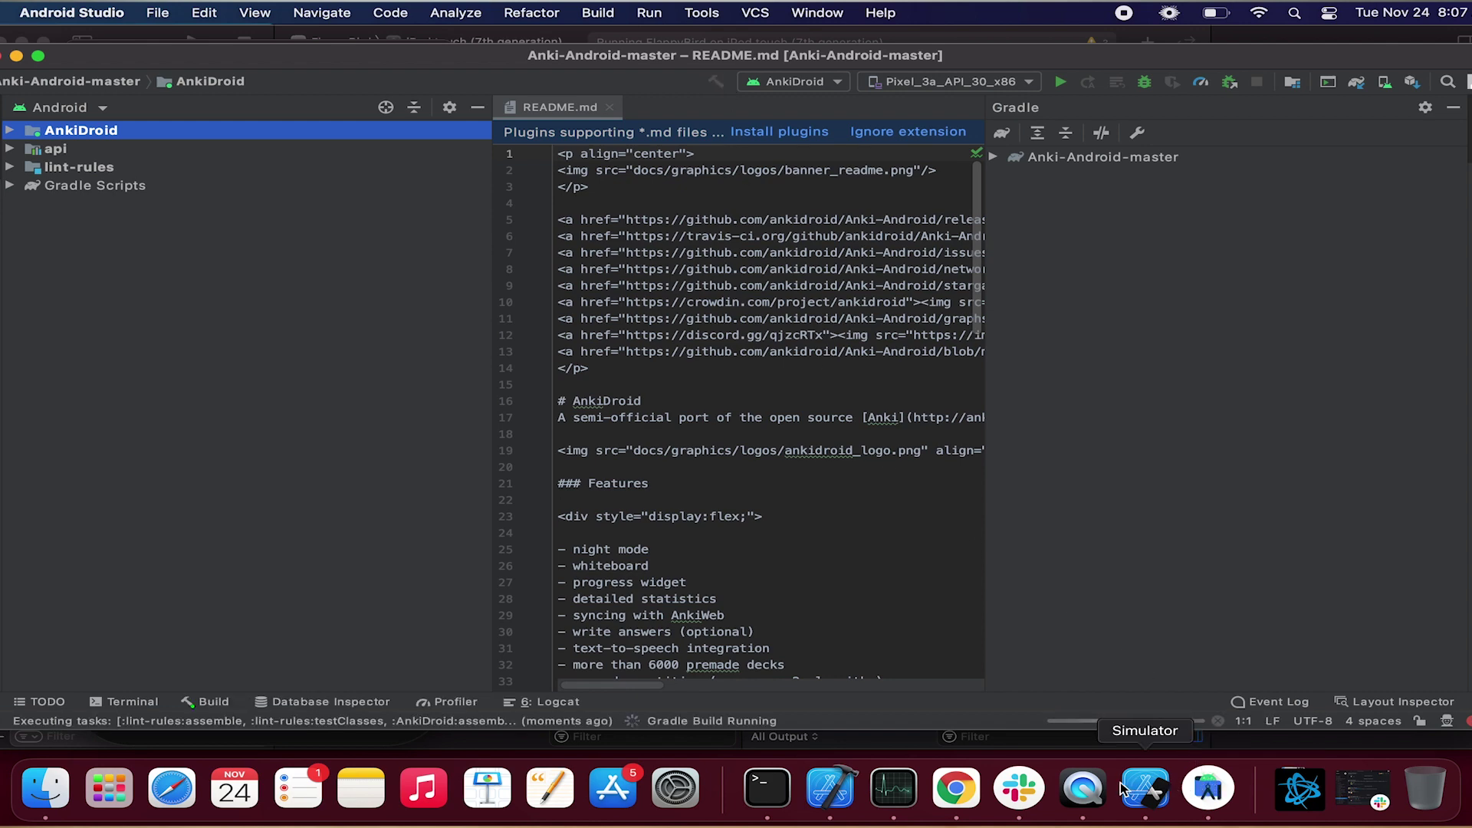
click(878, 790)
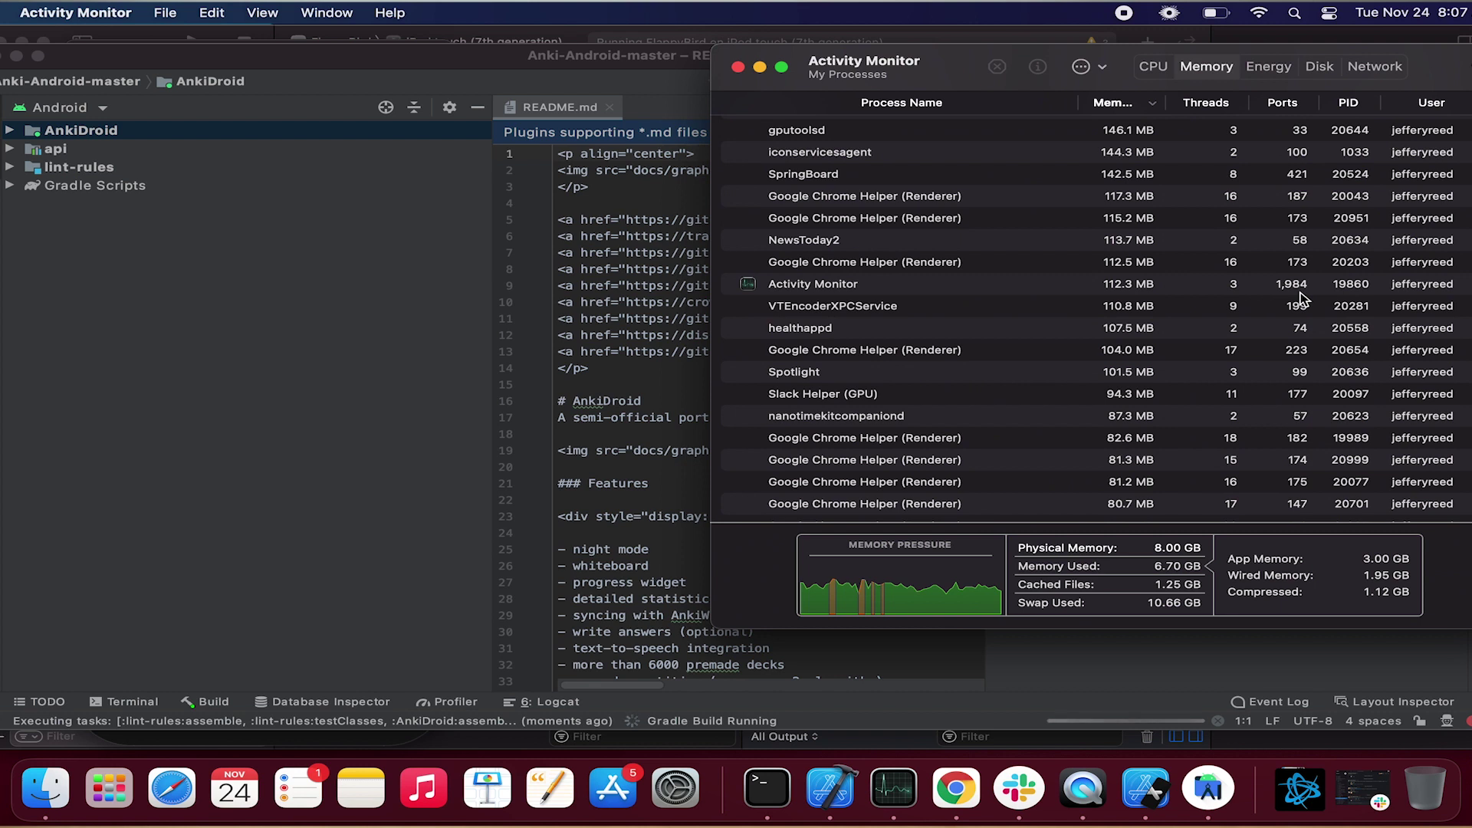
Step: Bring up Flappy Bird in Simulator and flap the bird toward the first pipes
click(1150, 793)
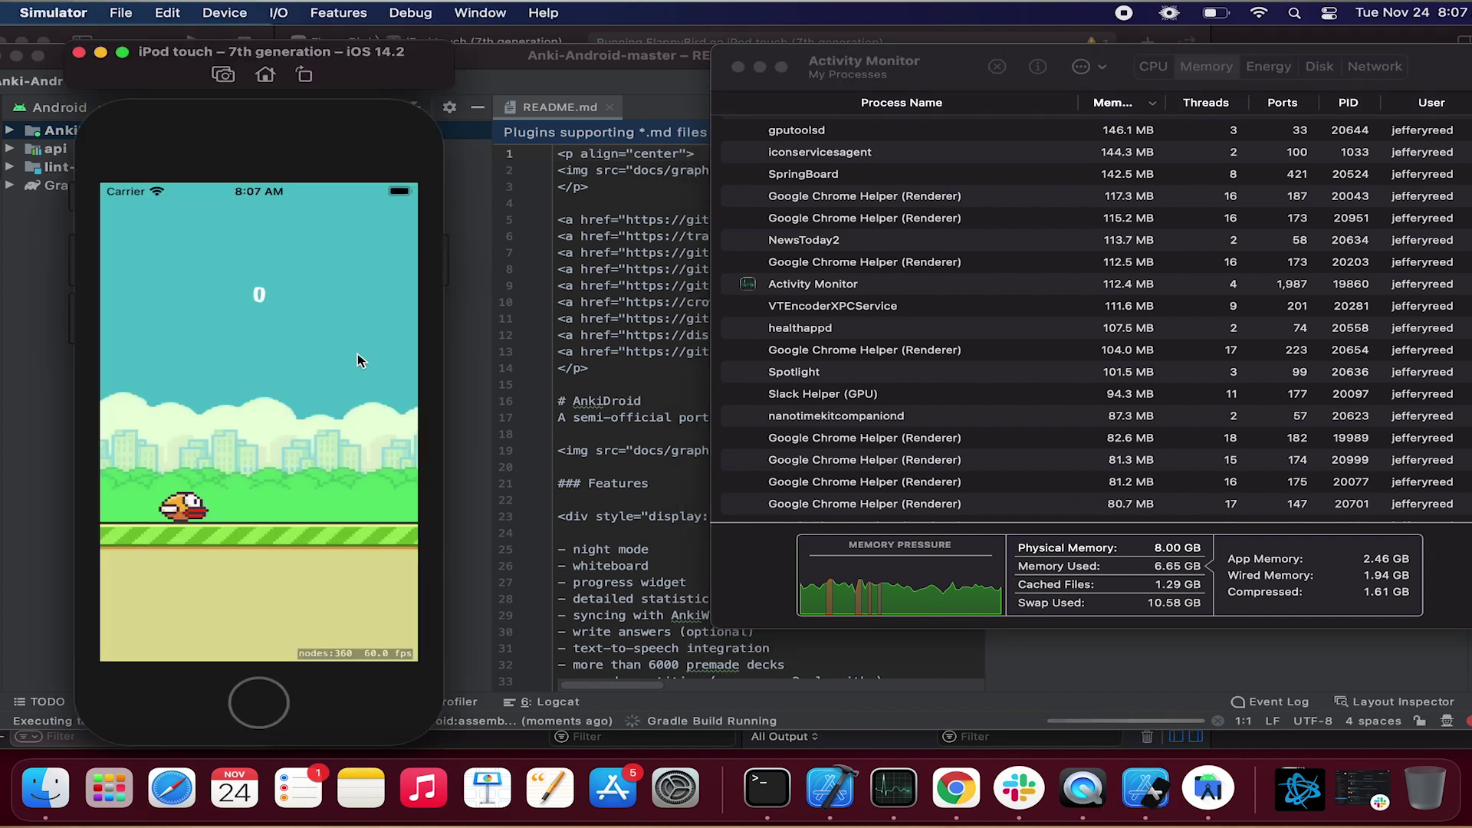
click(243, 451)
click(243, 451)
click(243, 450)
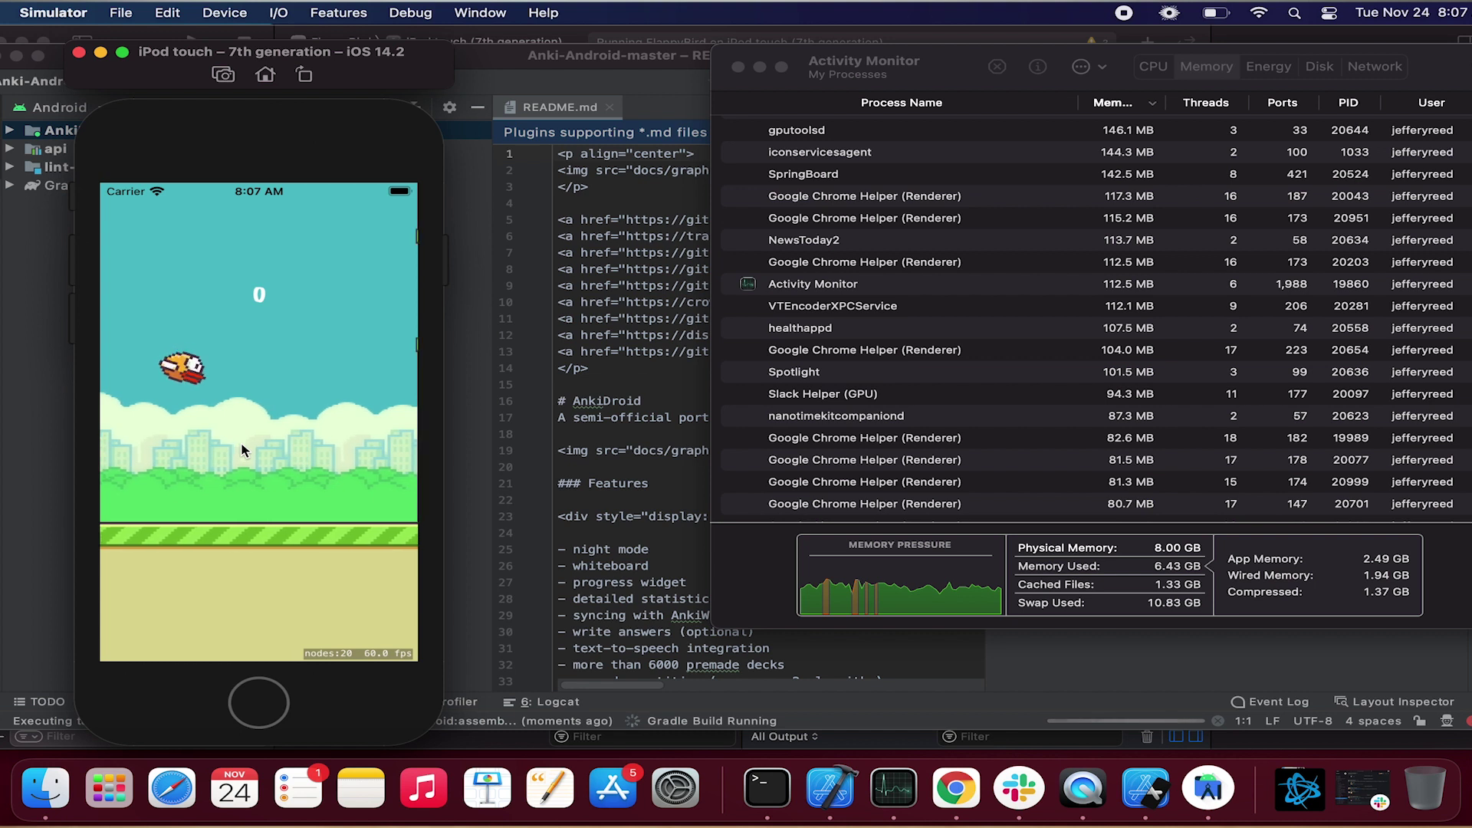
click(243, 451)
click(243, 451)
click(242, 451)
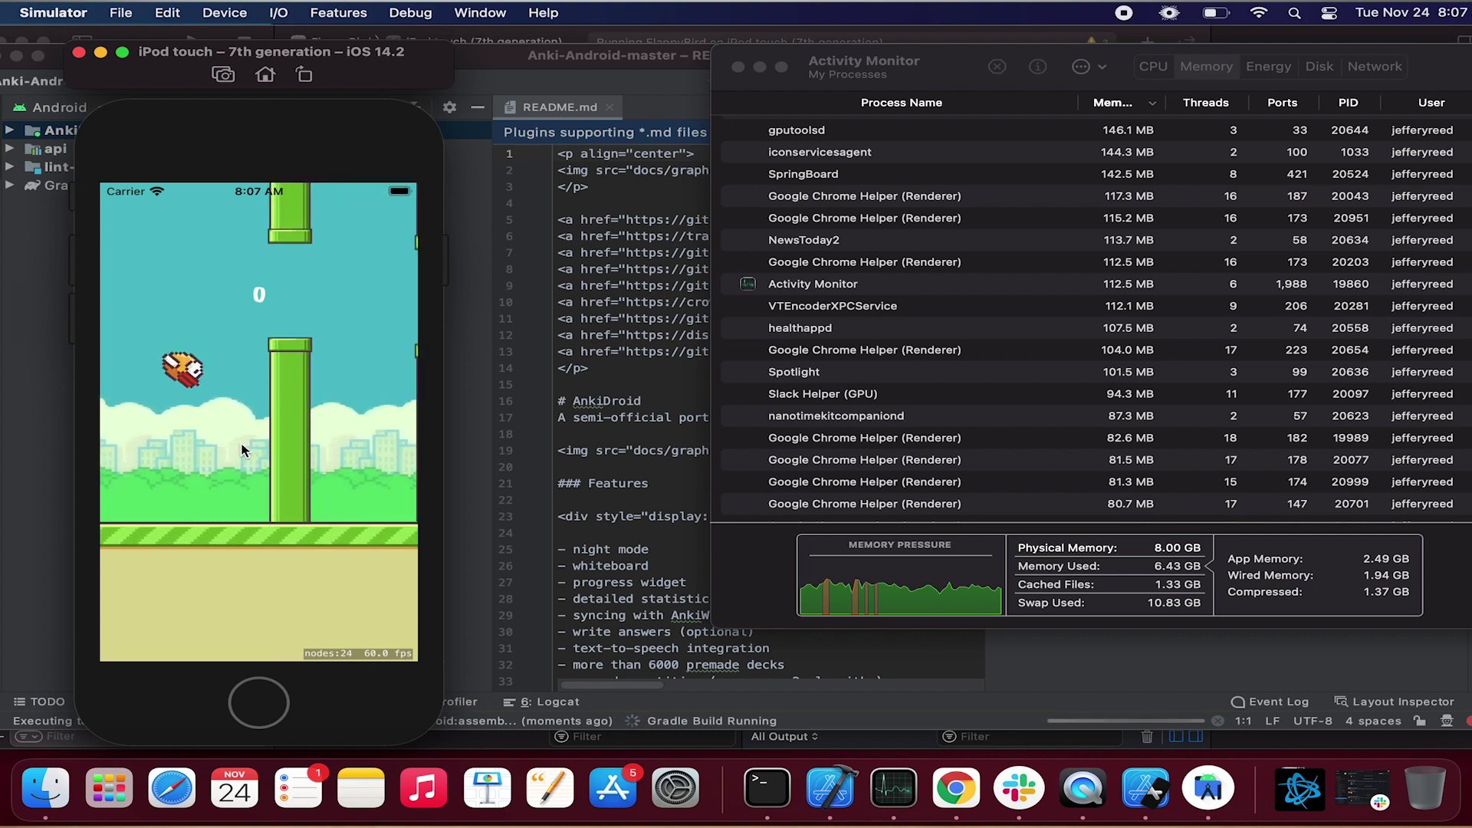
click(242, 451)
click(242, 451)
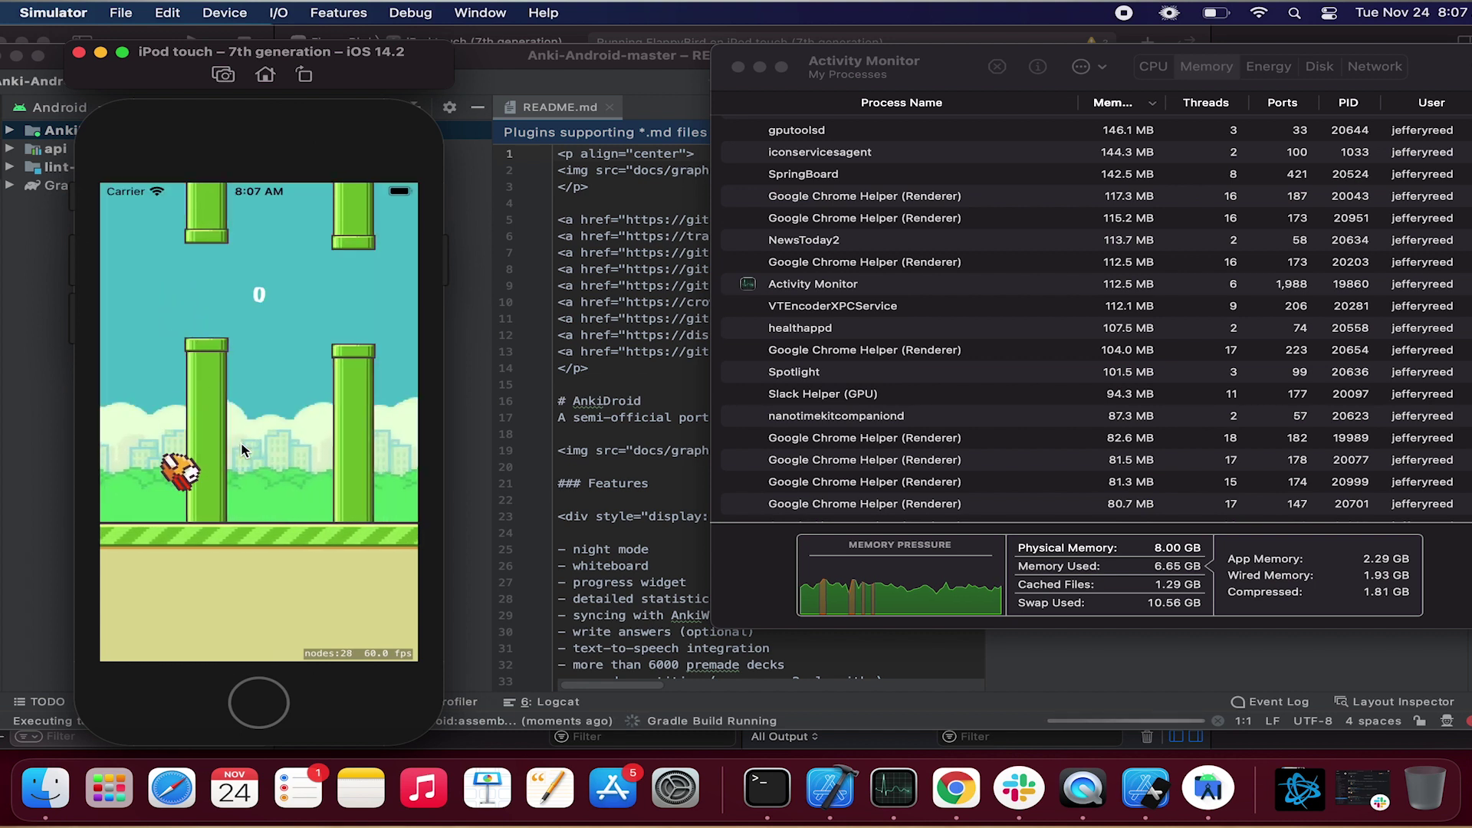
Step: Restart after the crash and keep the bird airborne through two more rounds
click(242, 451)
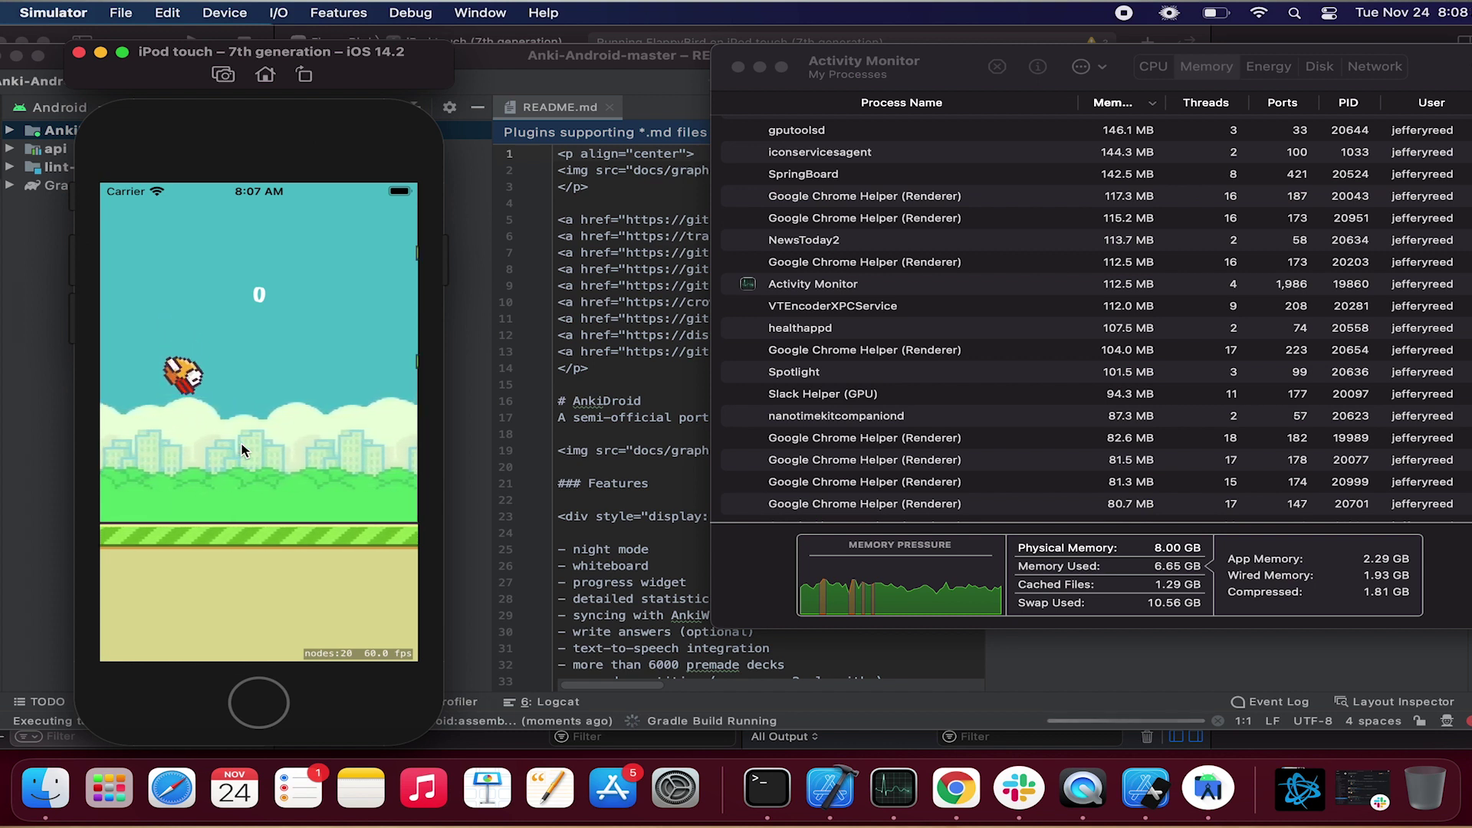
click(243, 451)
click(242, 451)
click(243, 451)
click(242, 451)
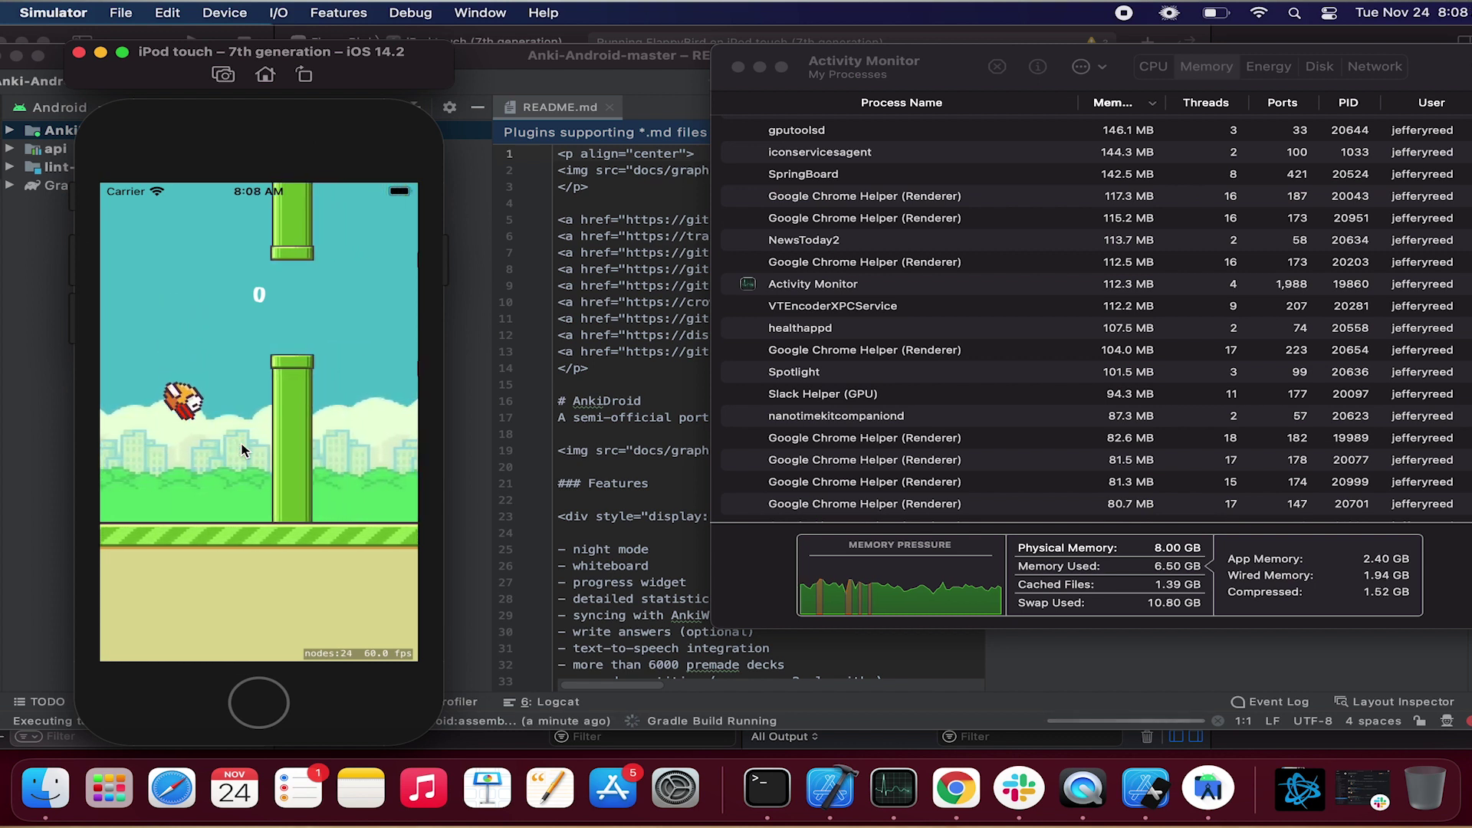
click(243, 451)
click(243, 451)
click(242, 451)
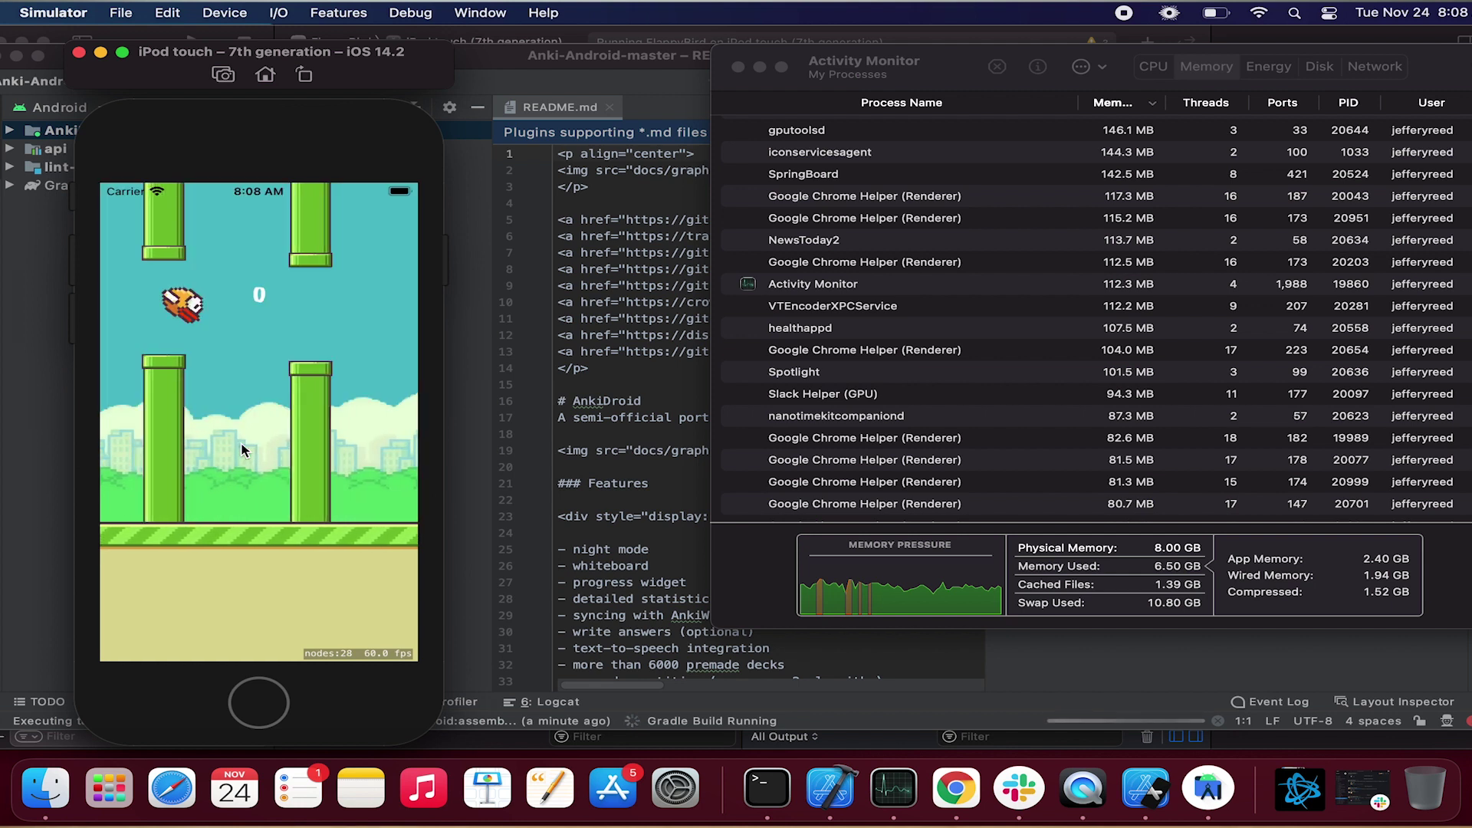
click(242, 451)
click(242, 451)
click(243, 451)
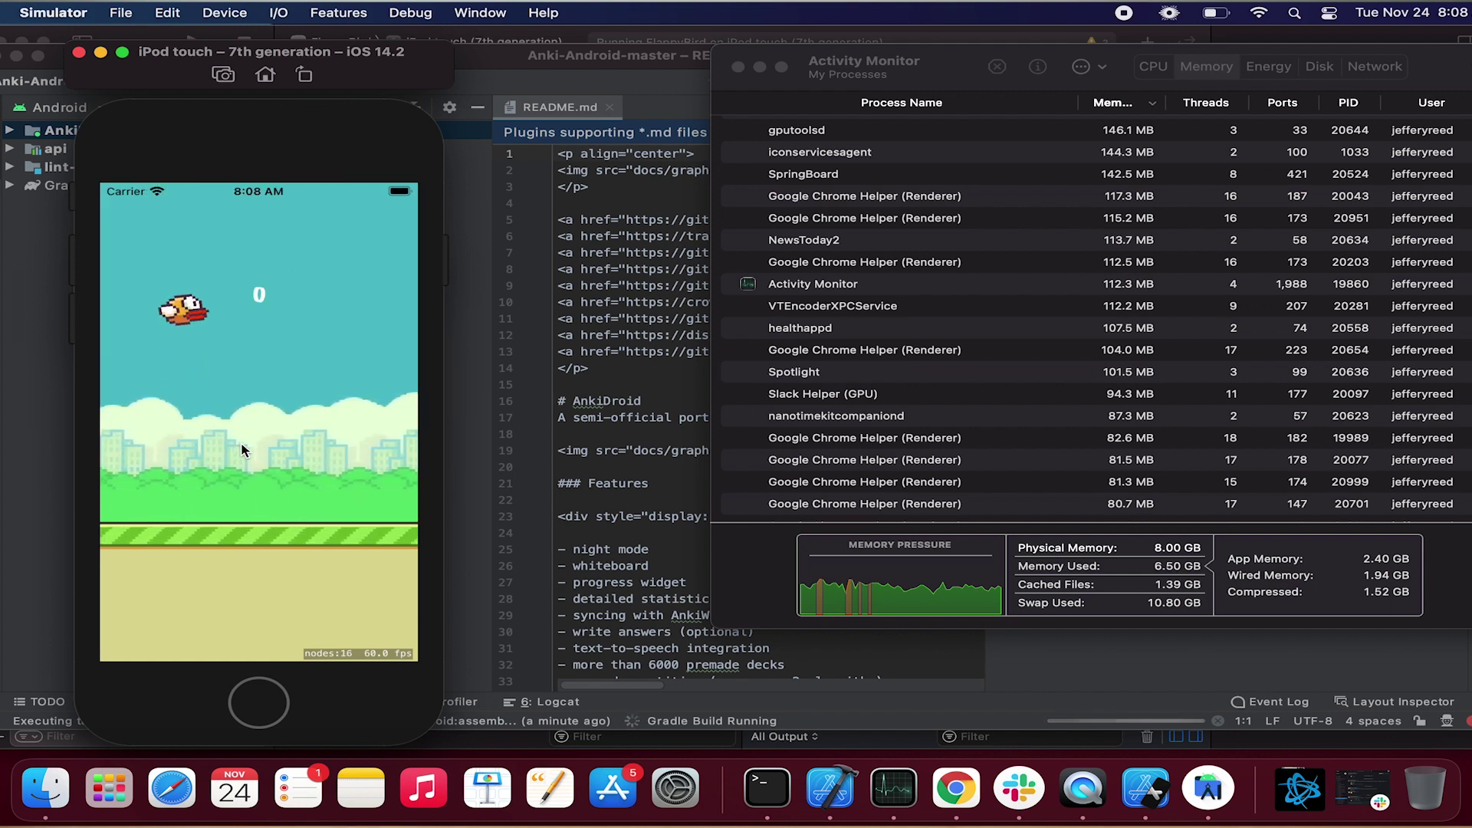
click(243, 451)
click(243, 451)
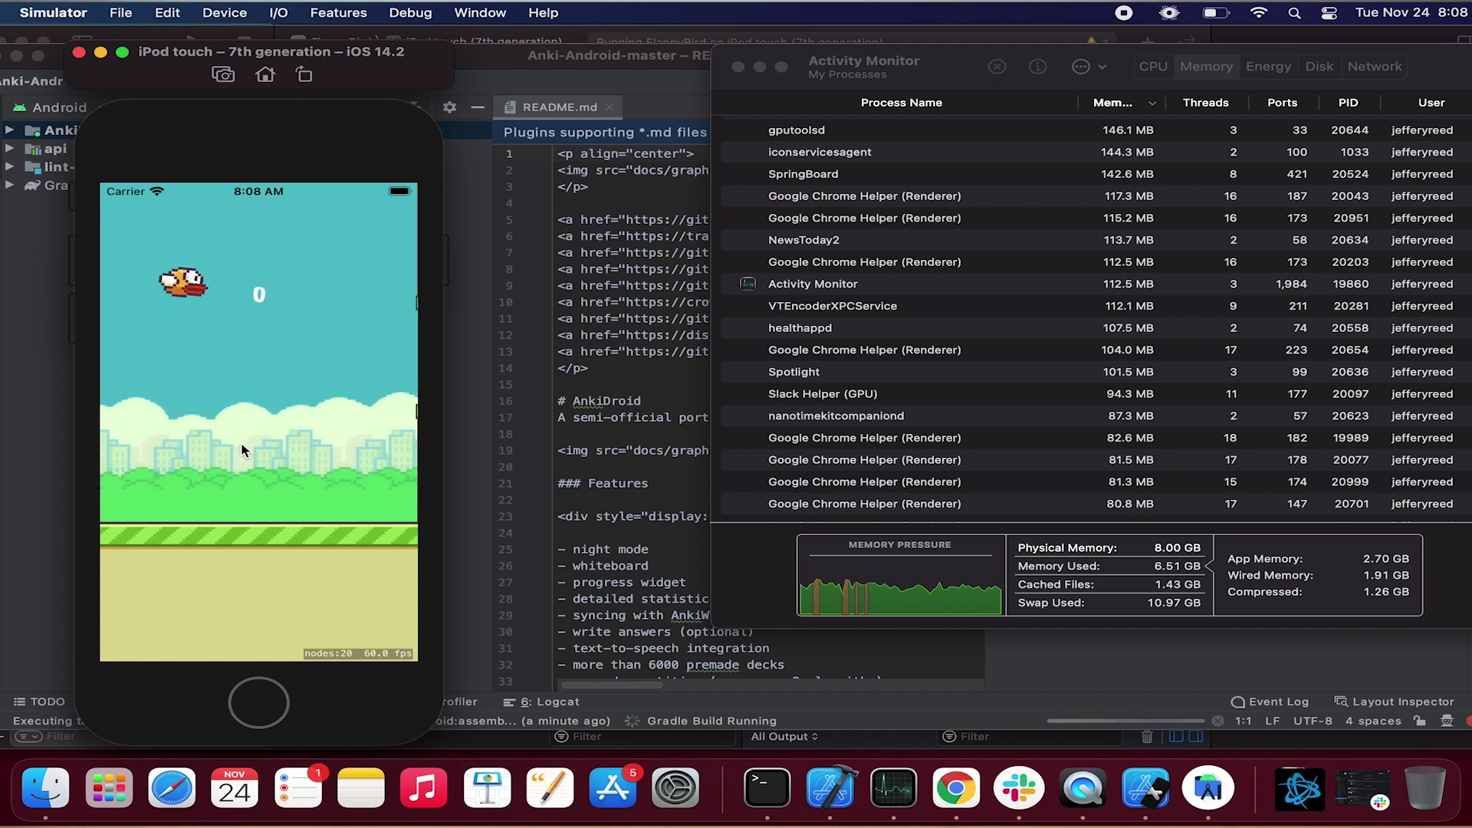
Step: Restart again and flap the bird through the pipes until it hits one
click(243, 451)
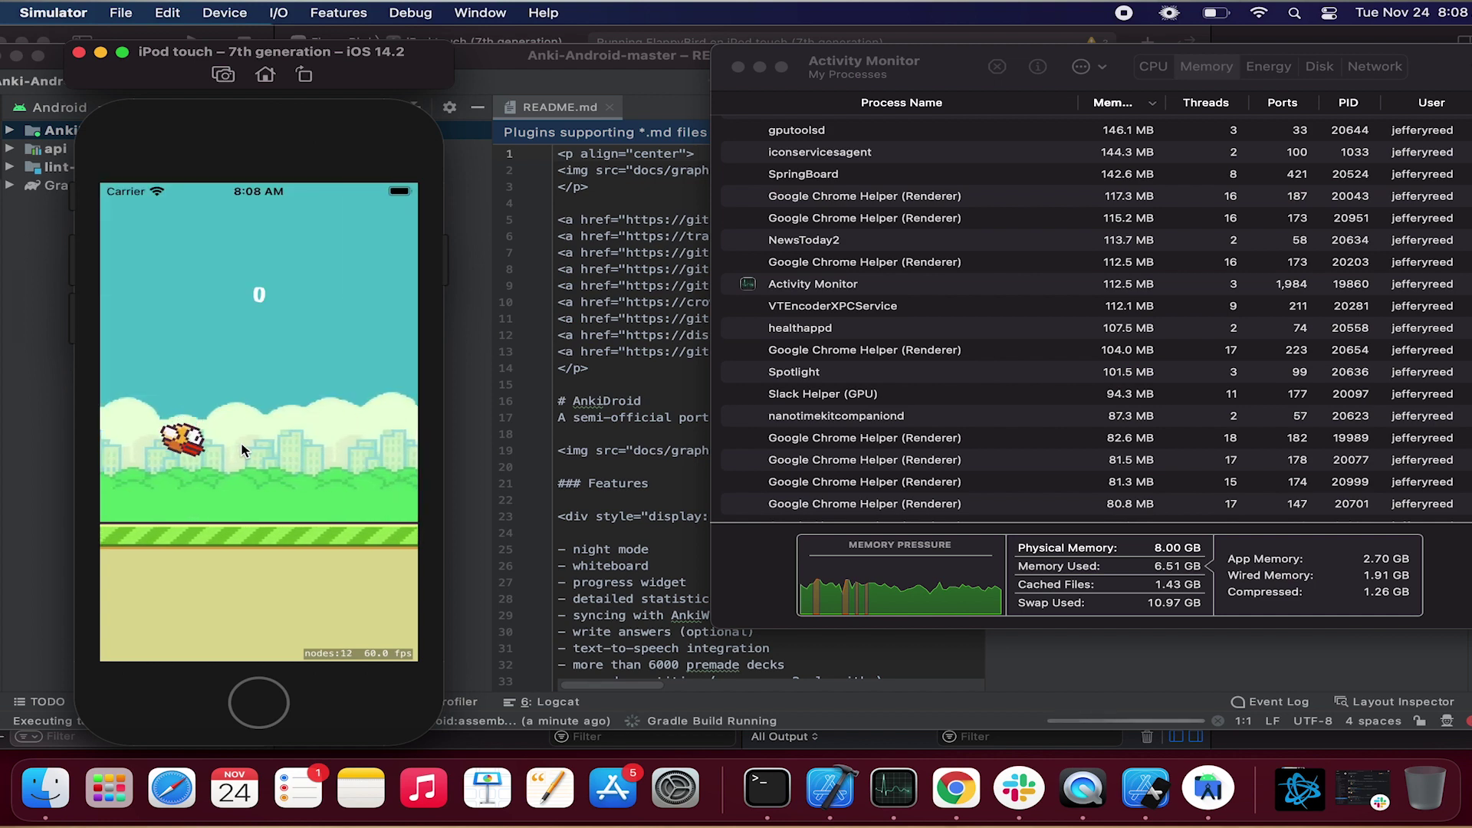
click(269, 408)
click(269, 408)
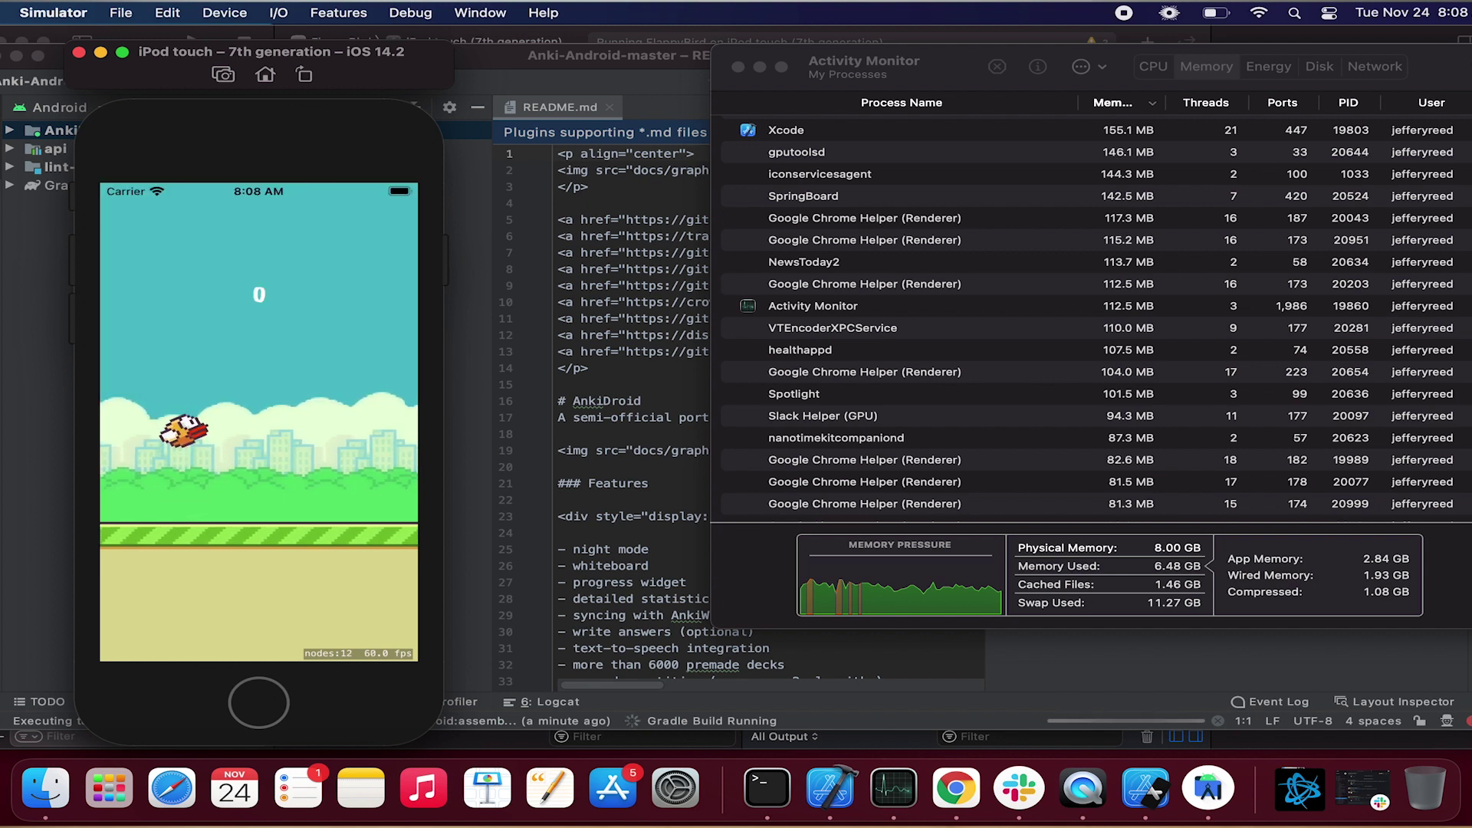
click(269, 403)
click(269, 404)
click(269, 403)
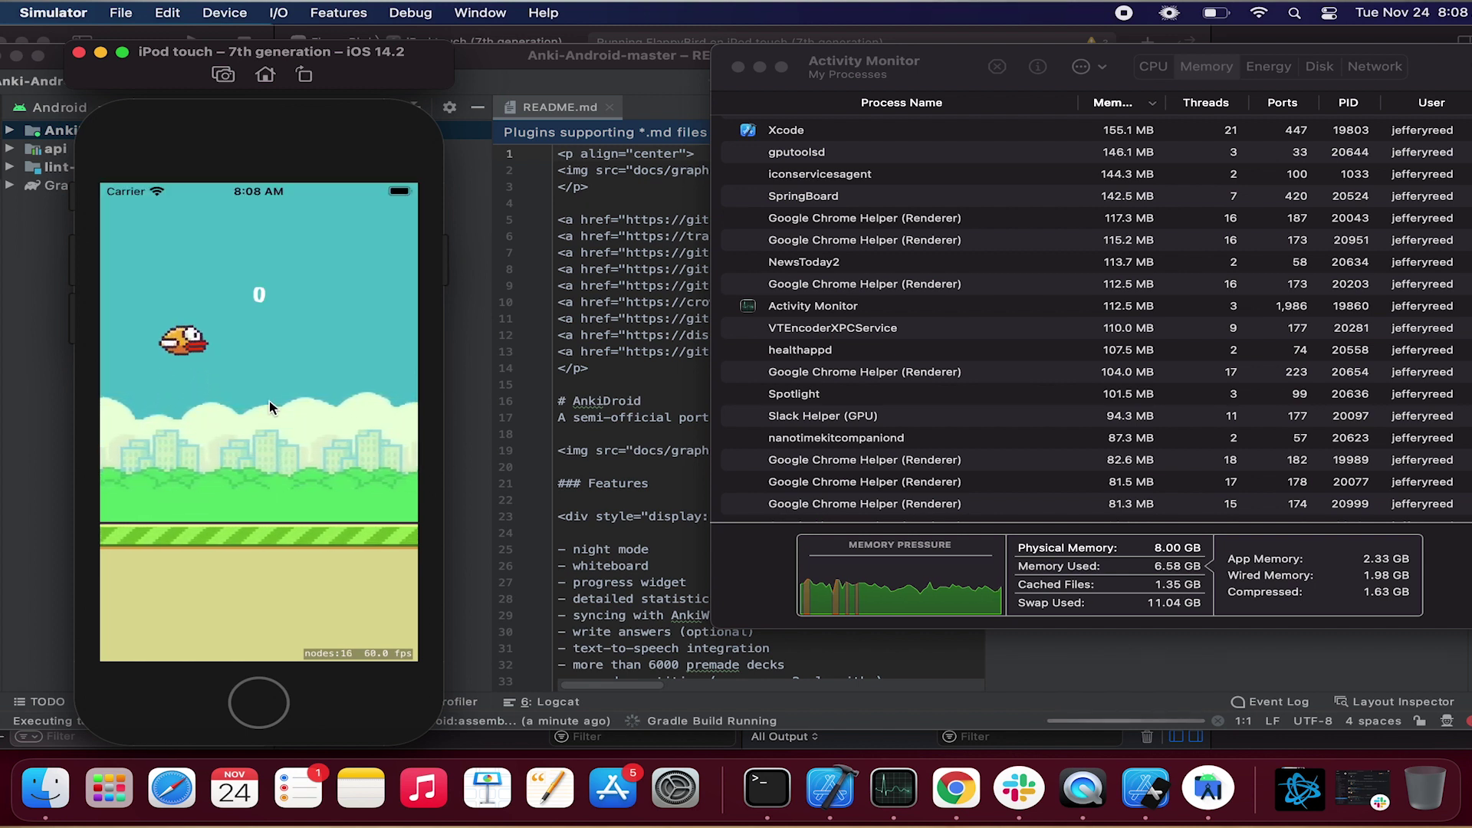
click(269, 405)
click(269, 406)
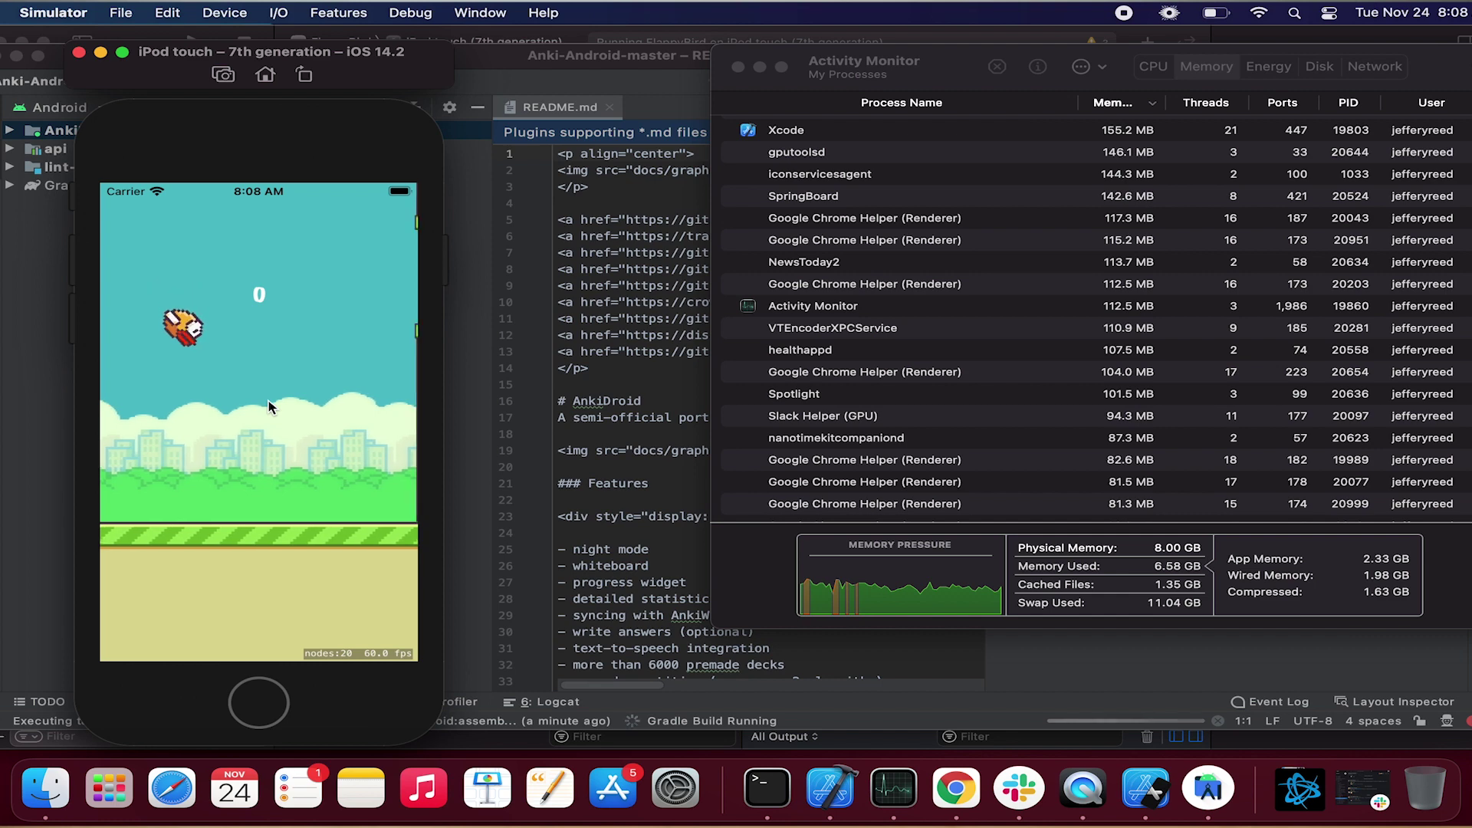
click(269, 407)
click(269, 407)
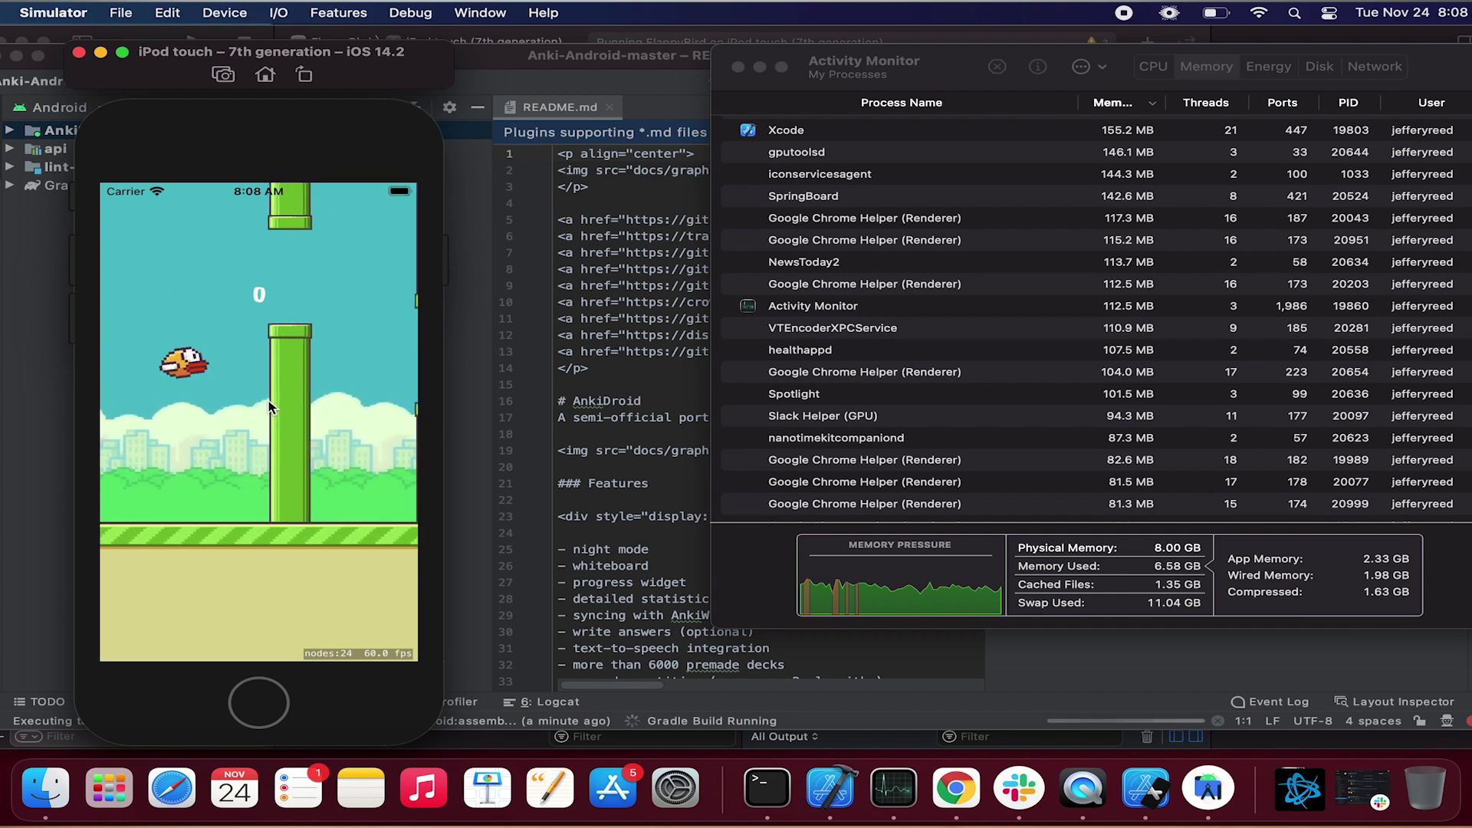
click(269, 407)
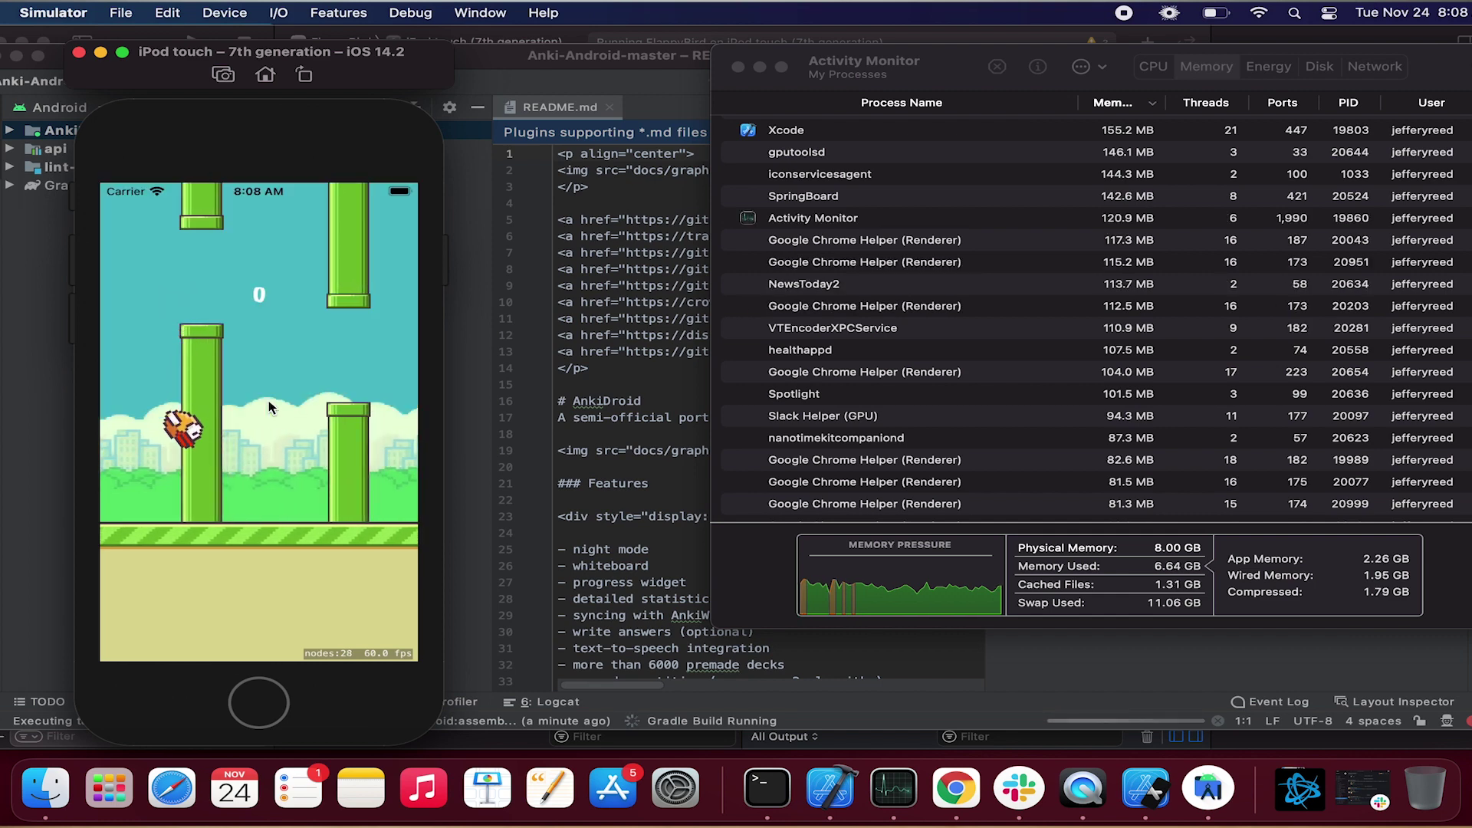
click(269, 407)
click(269, 407)
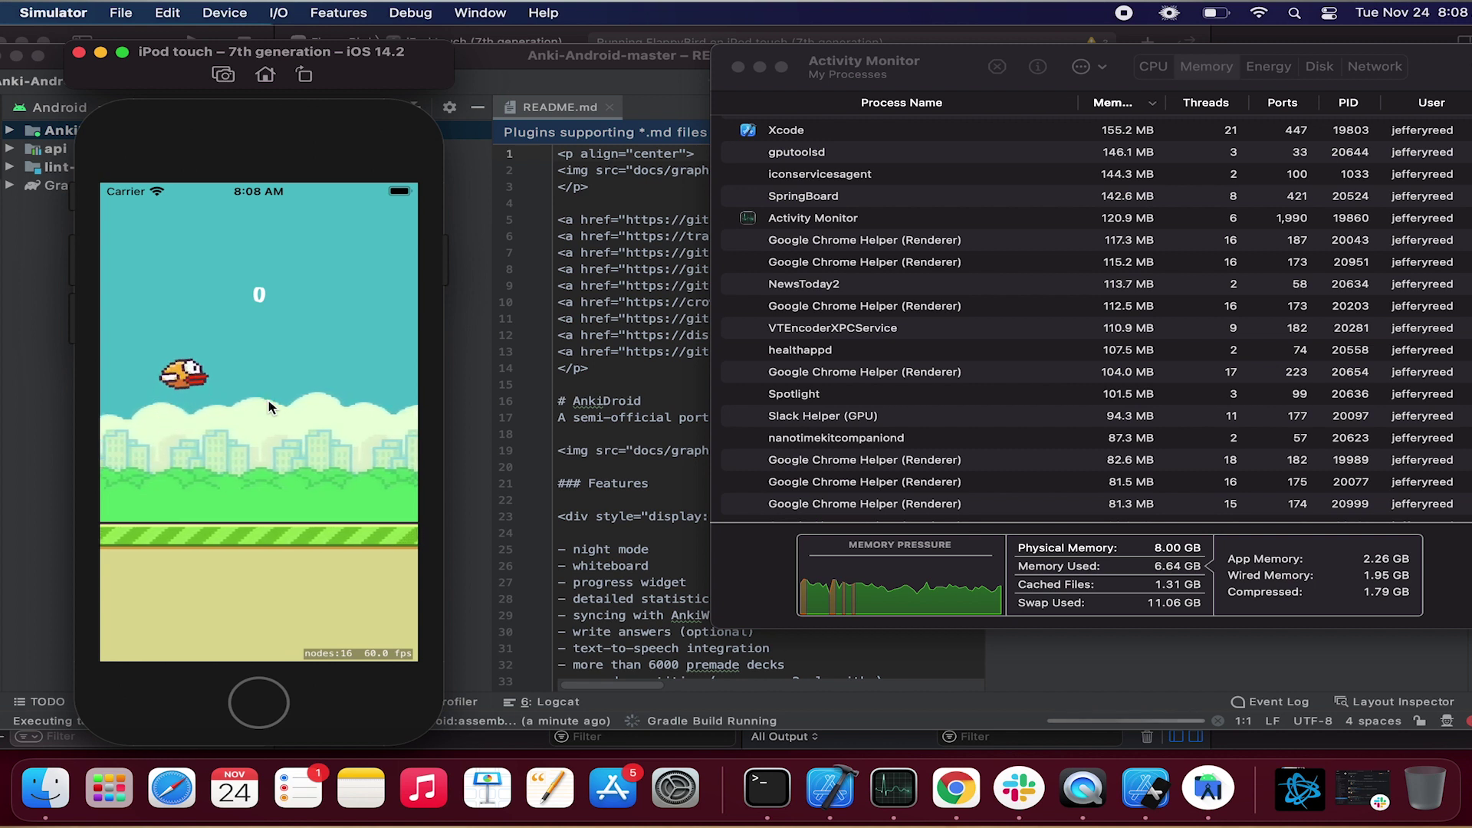
Step: Play another round, holding the bird mid-sky between the pipe gaps
click(269, 406)
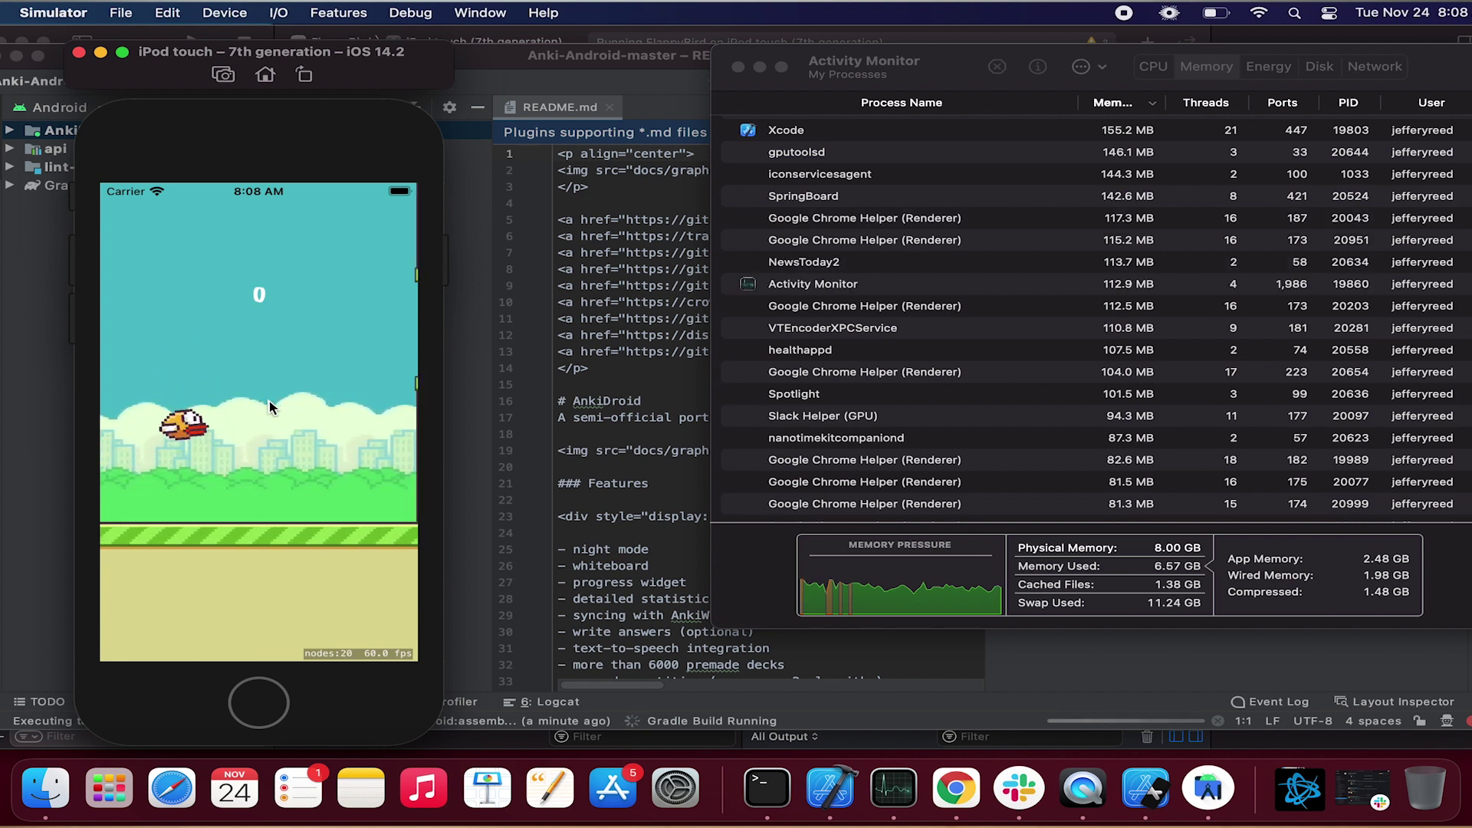
click(268, 407)
click(269, 407)
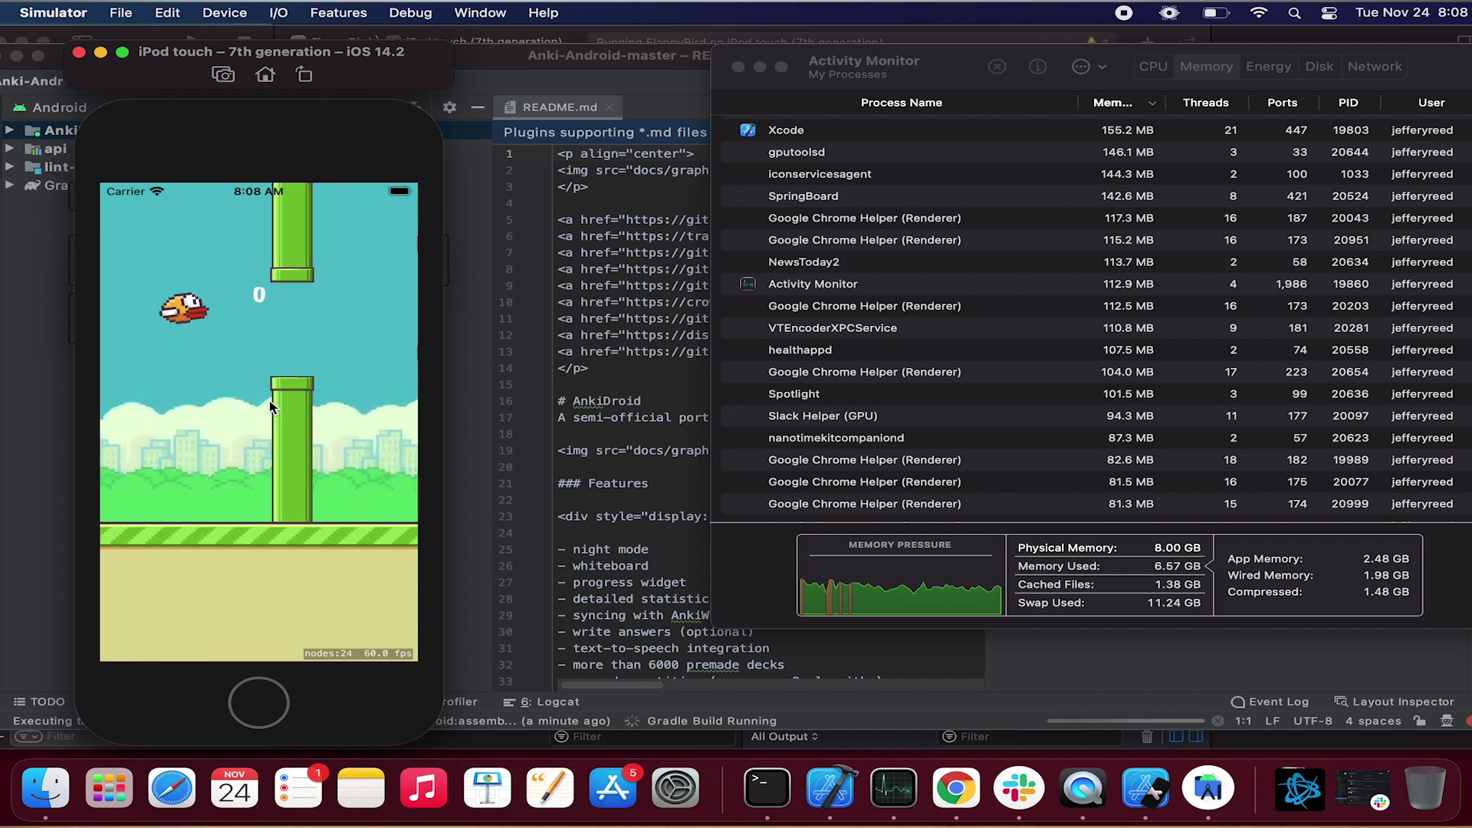
click(269, 407)
click(269, 407)
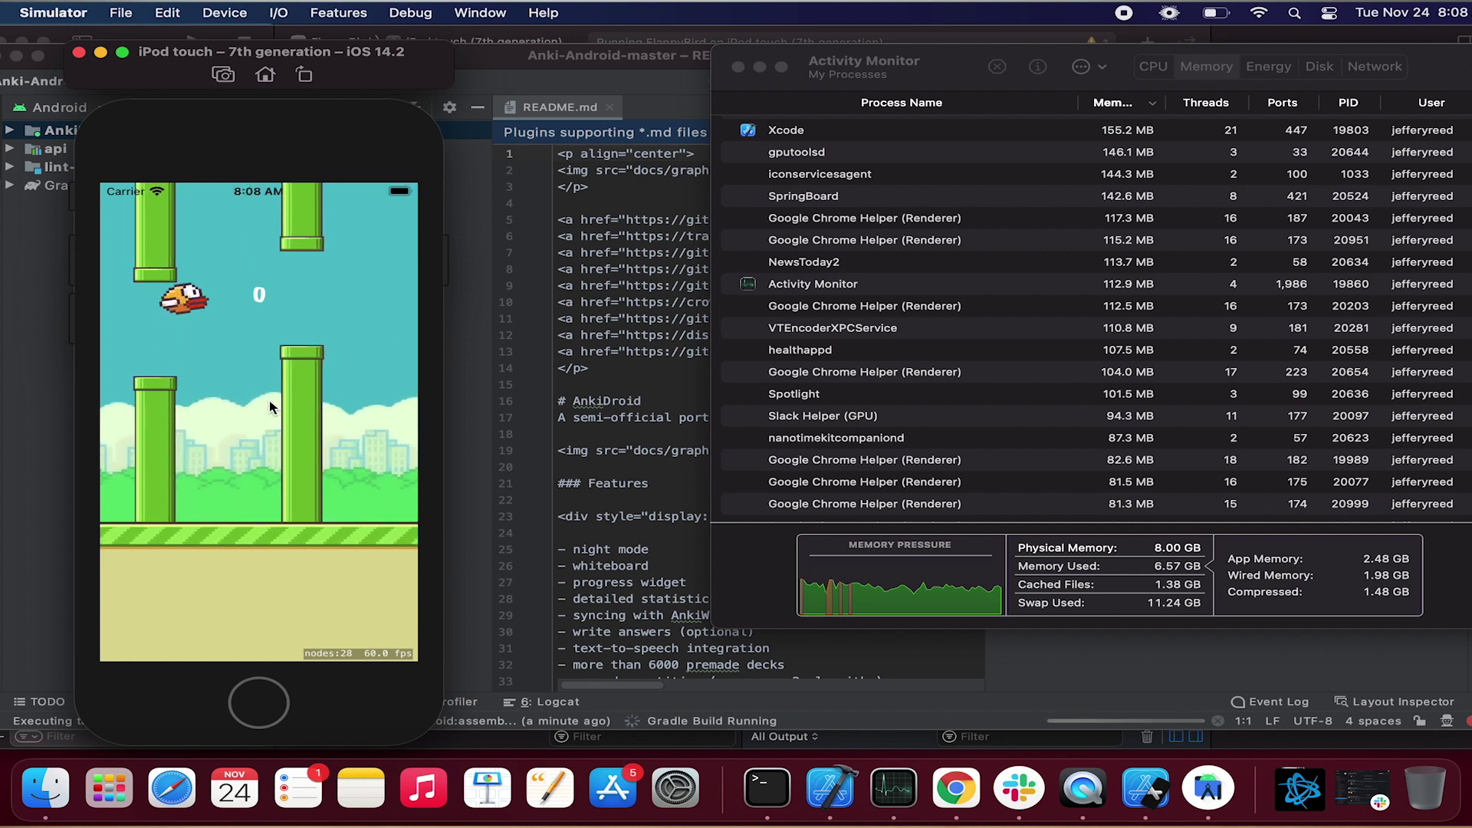
click(269, 408)
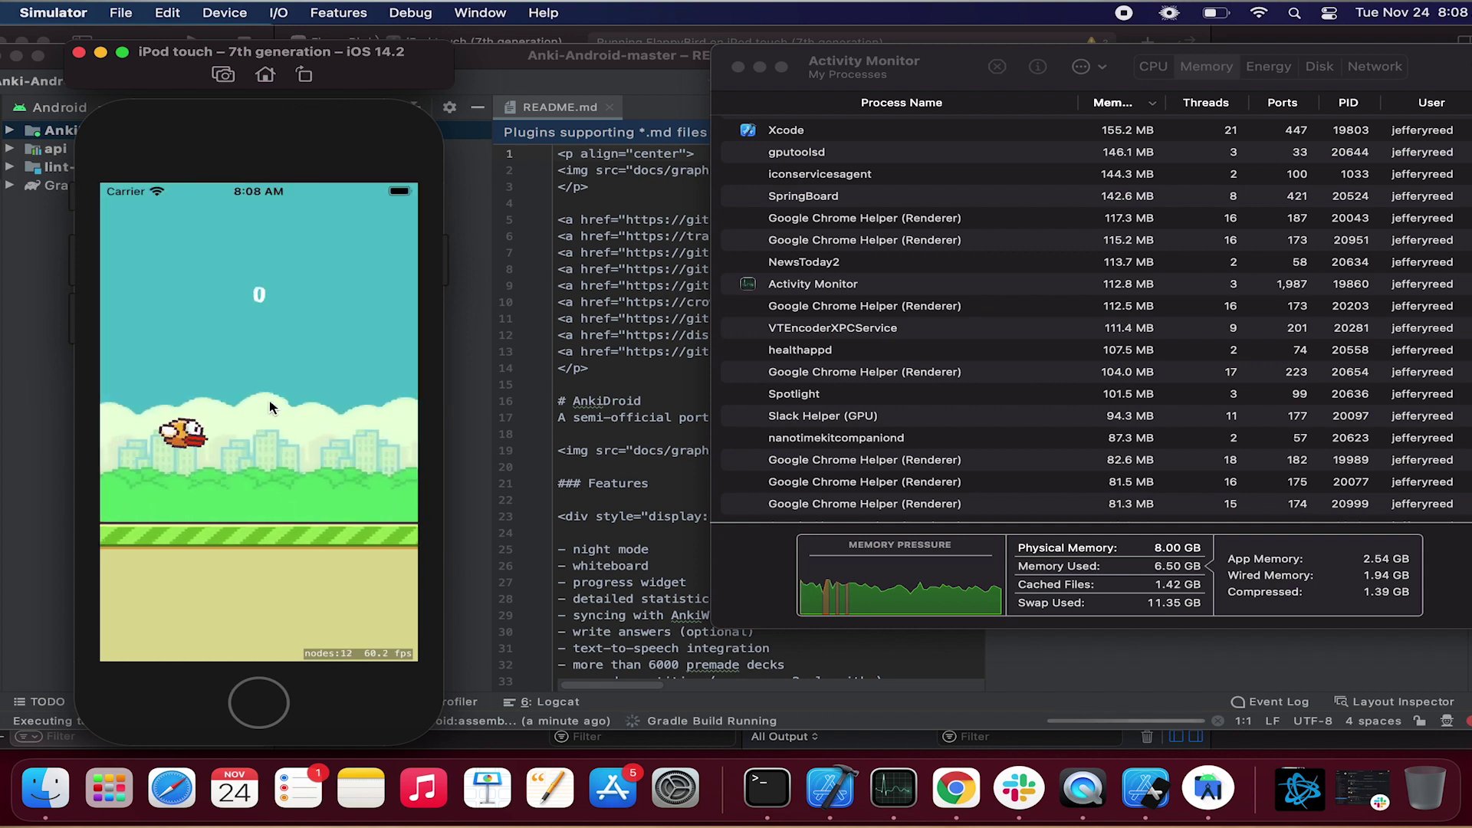
click(269, 407)
click(269, 407)
click(269, 407)
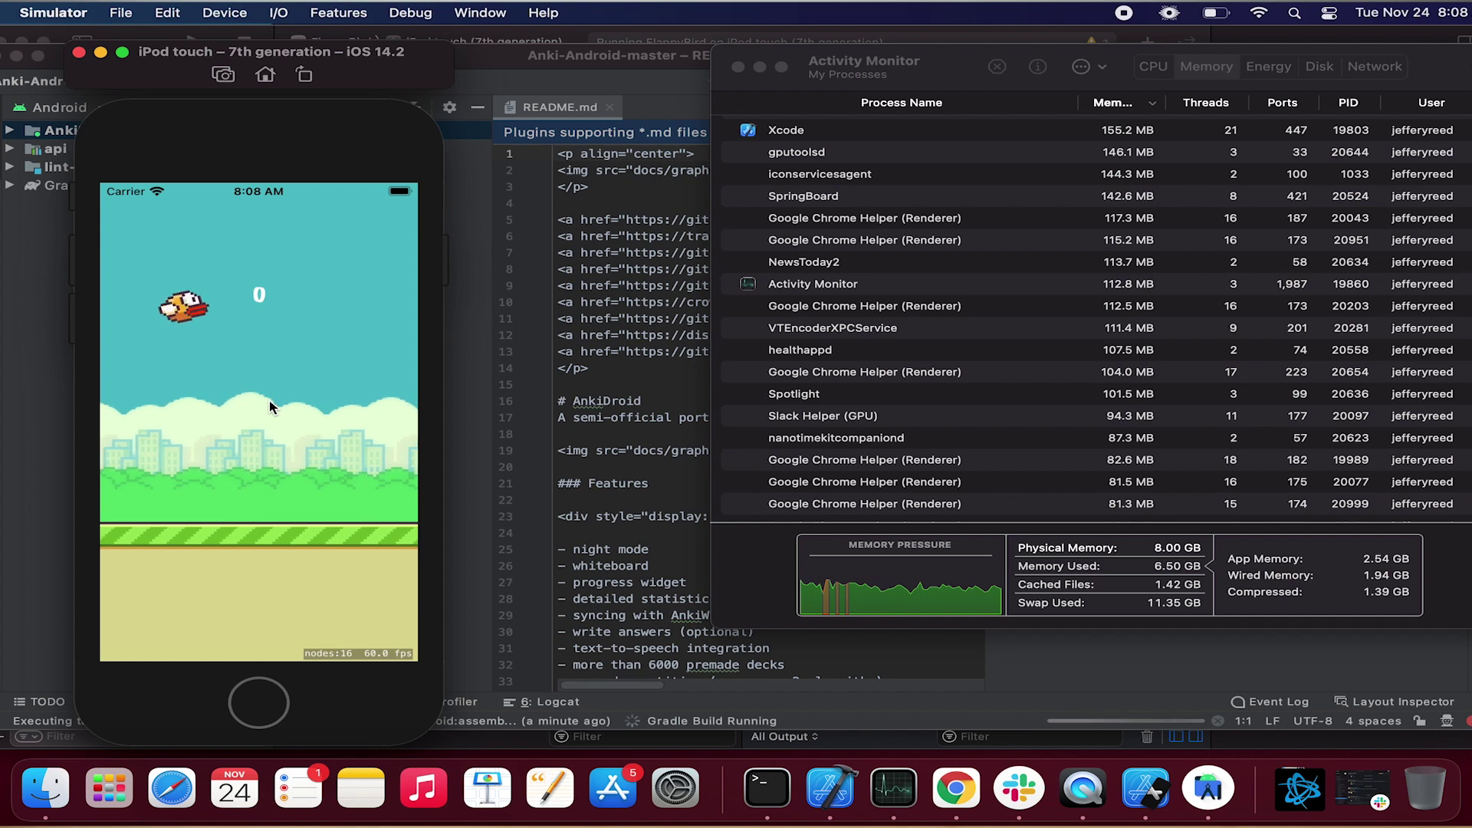
click(269, 407)
click(269, 408)
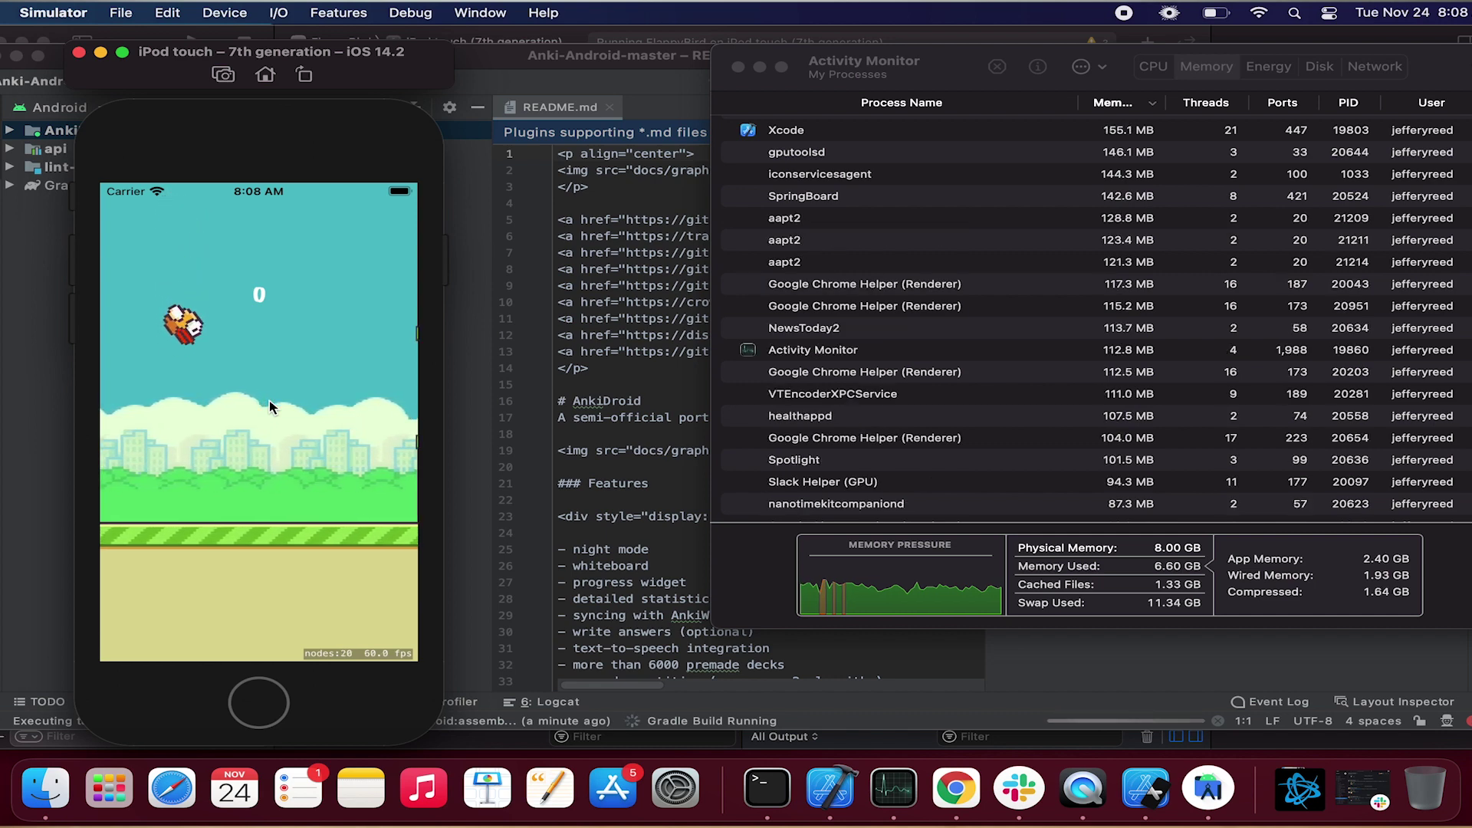
click(269, 407)
click(270, 408)
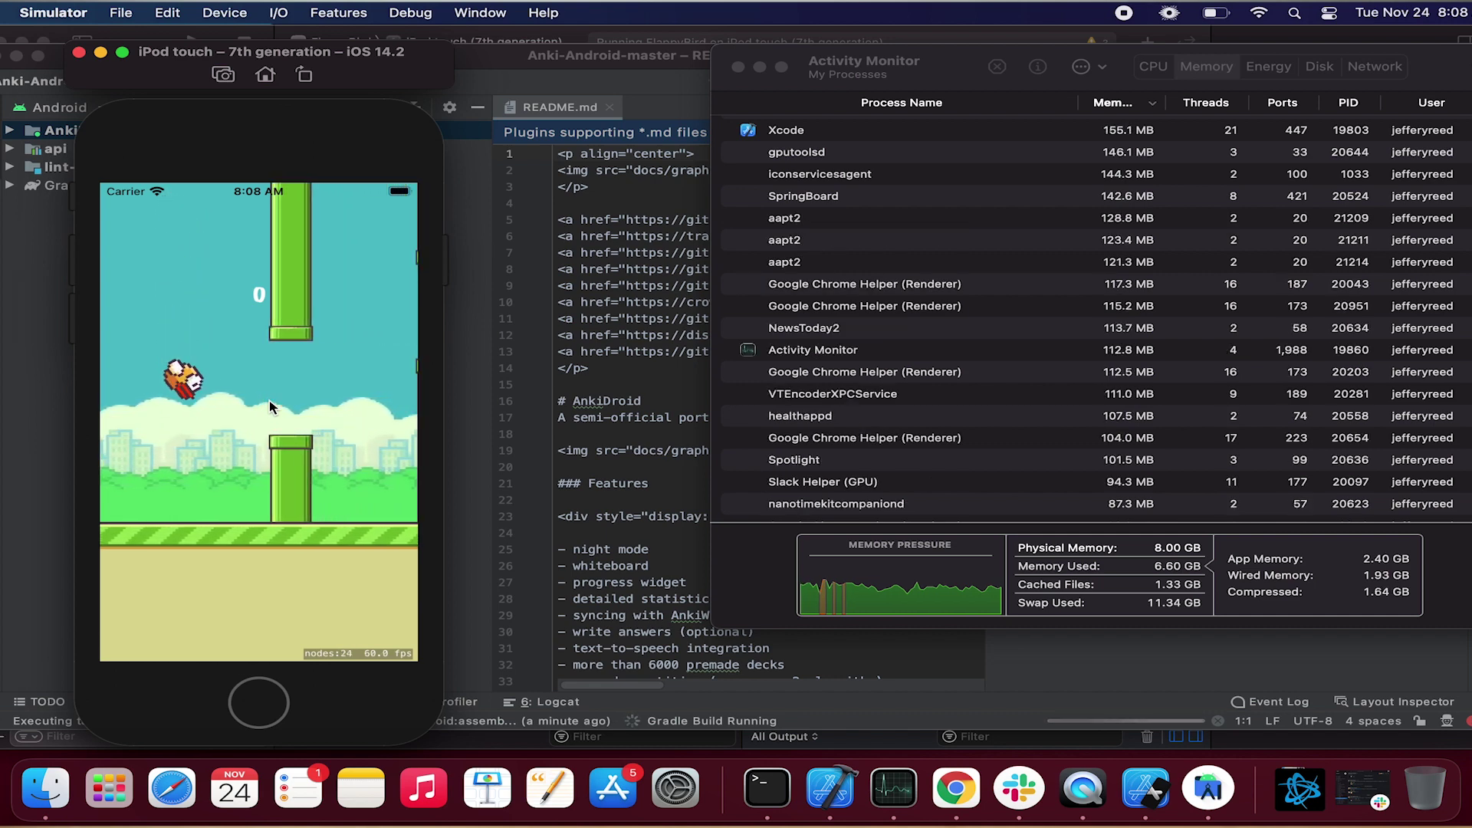
click(270, 400)
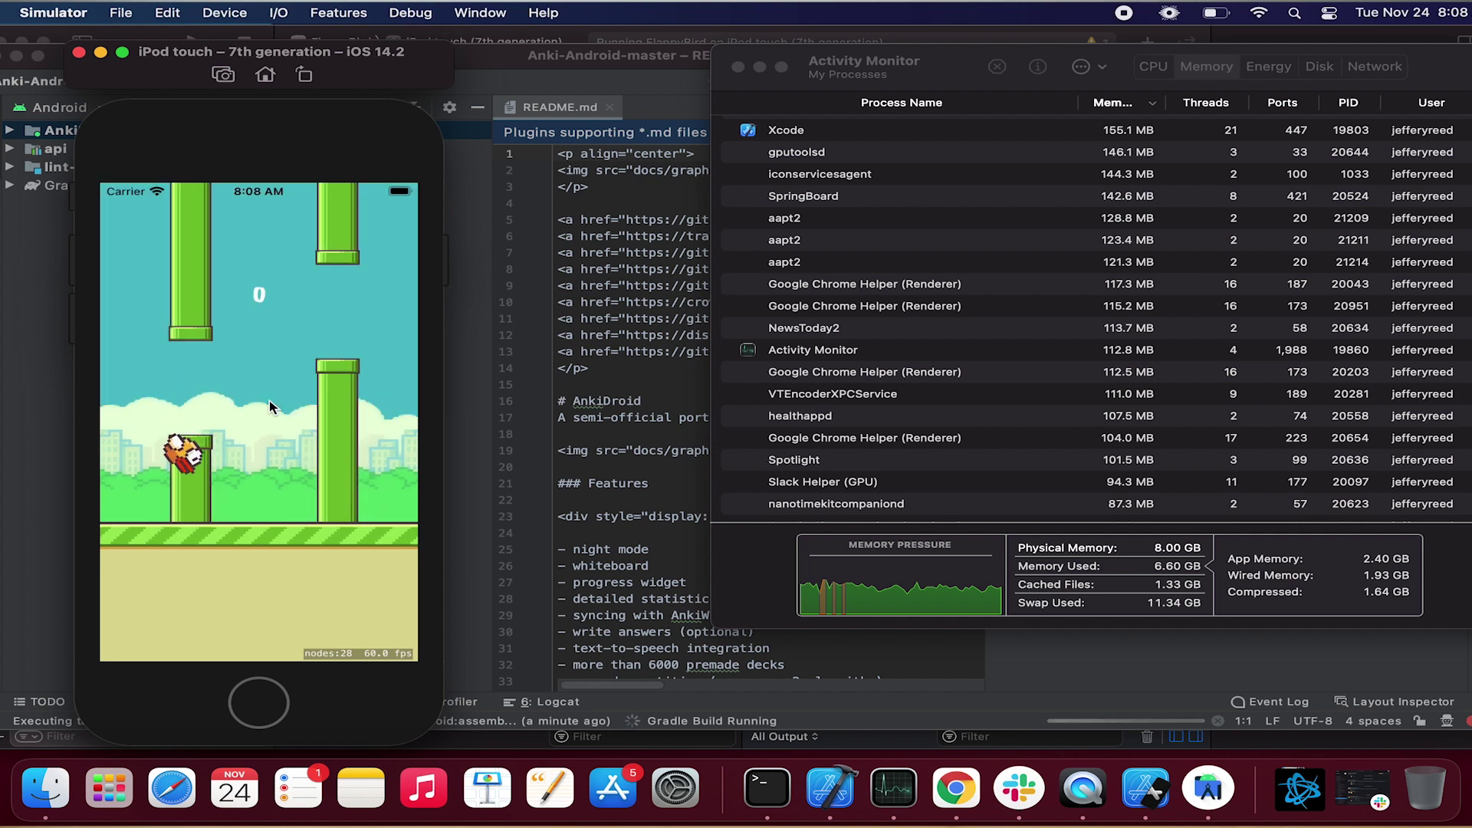
click(270, 400)
Step: Play two more rounds, lifting the bird from the bushes through the pipes
click(269, 401)
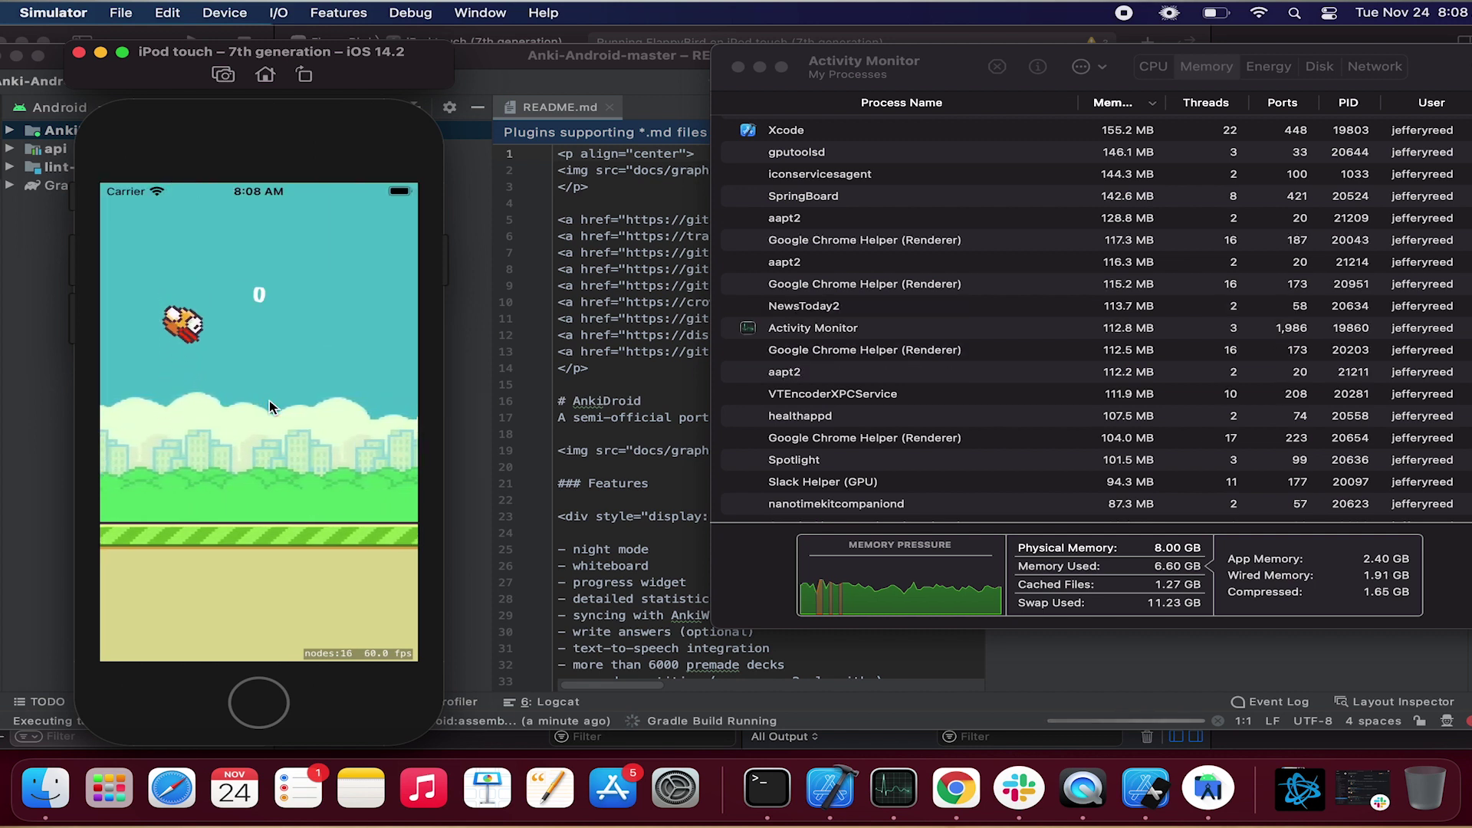
click(269, 401)
click(269, 401)
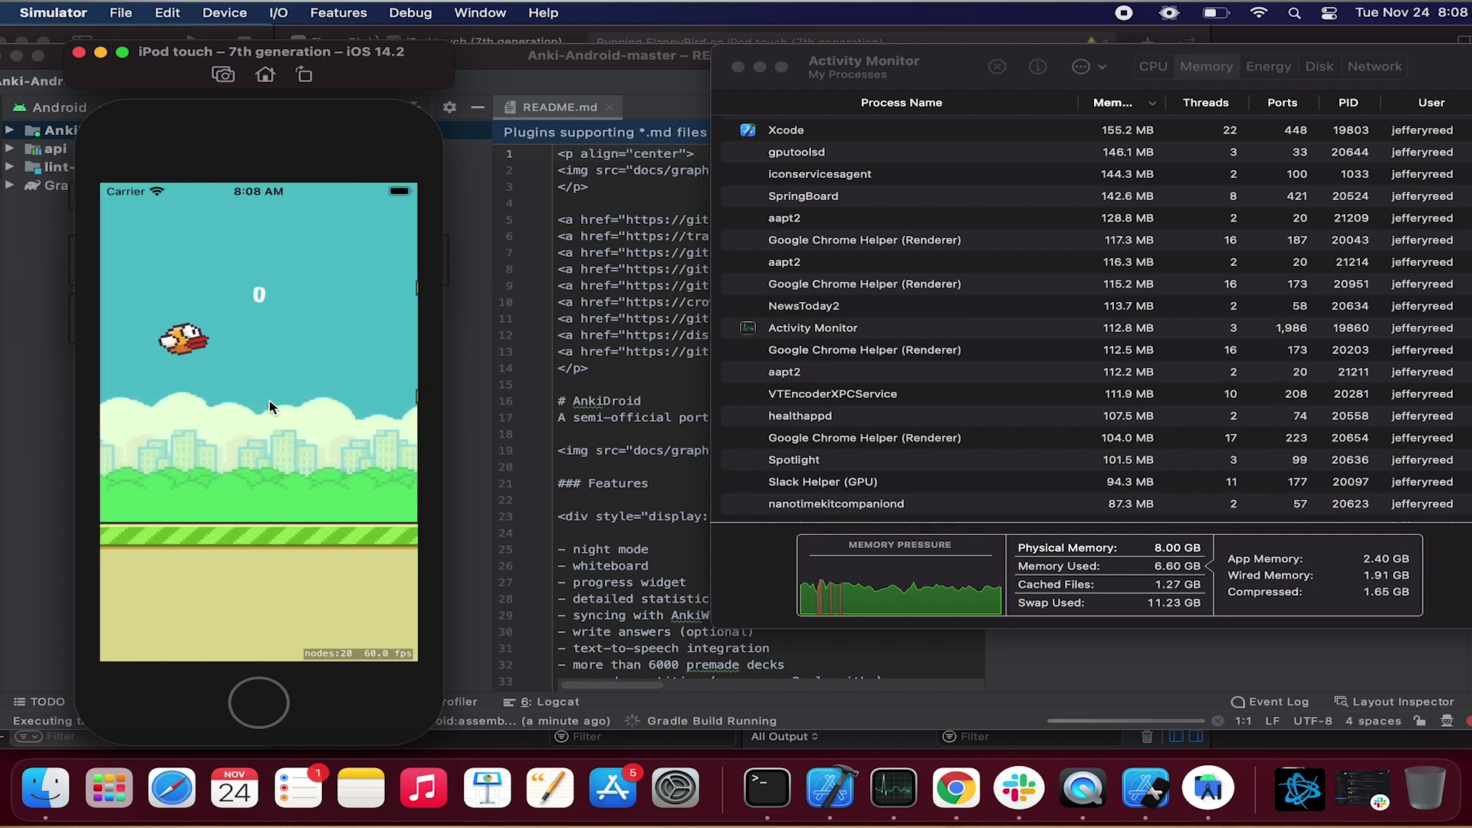
click(269, 400)
click(270, 400)
click(270, 400)
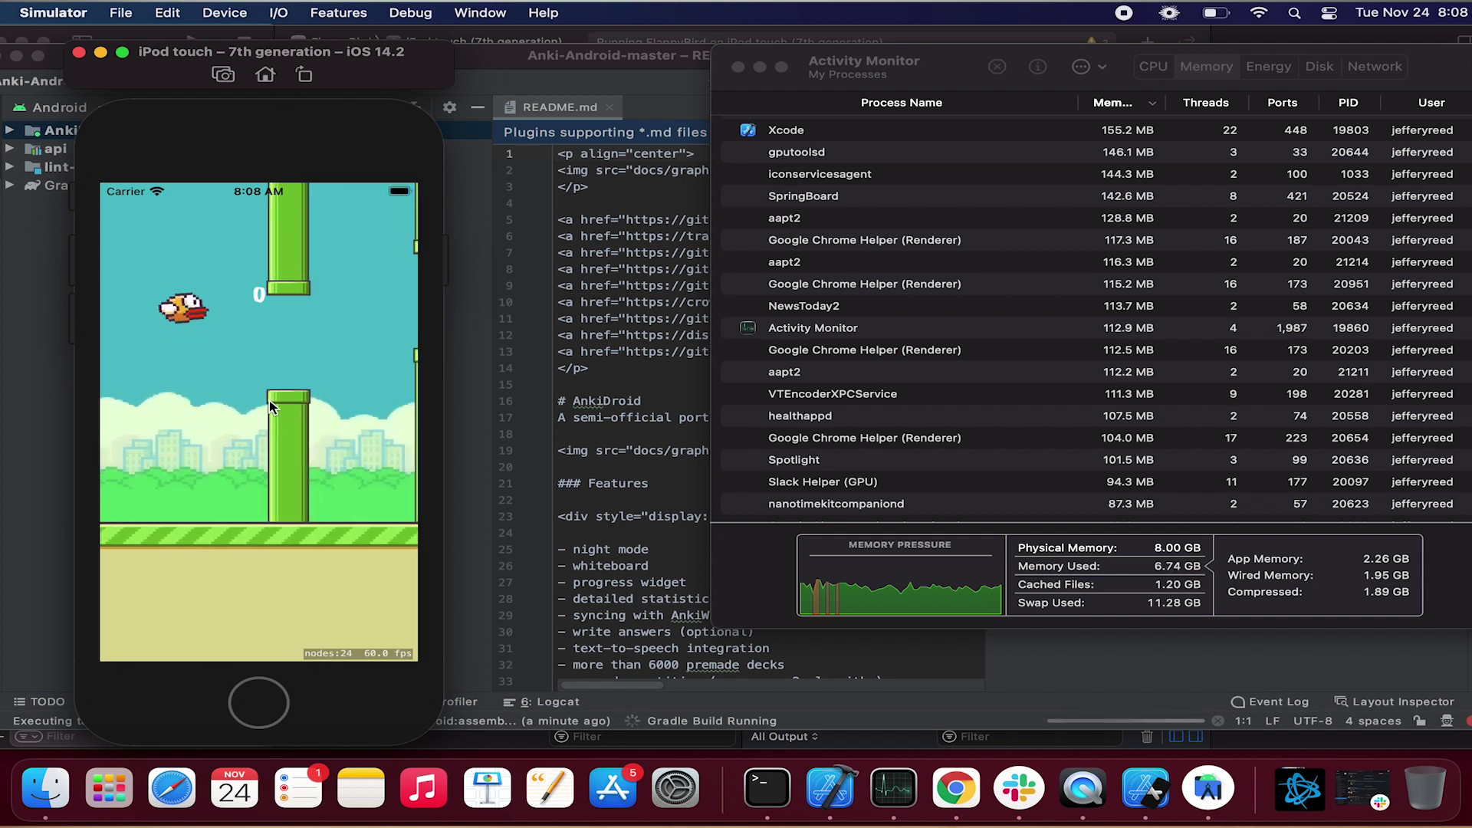
click(269, 401)
click(269, 400)
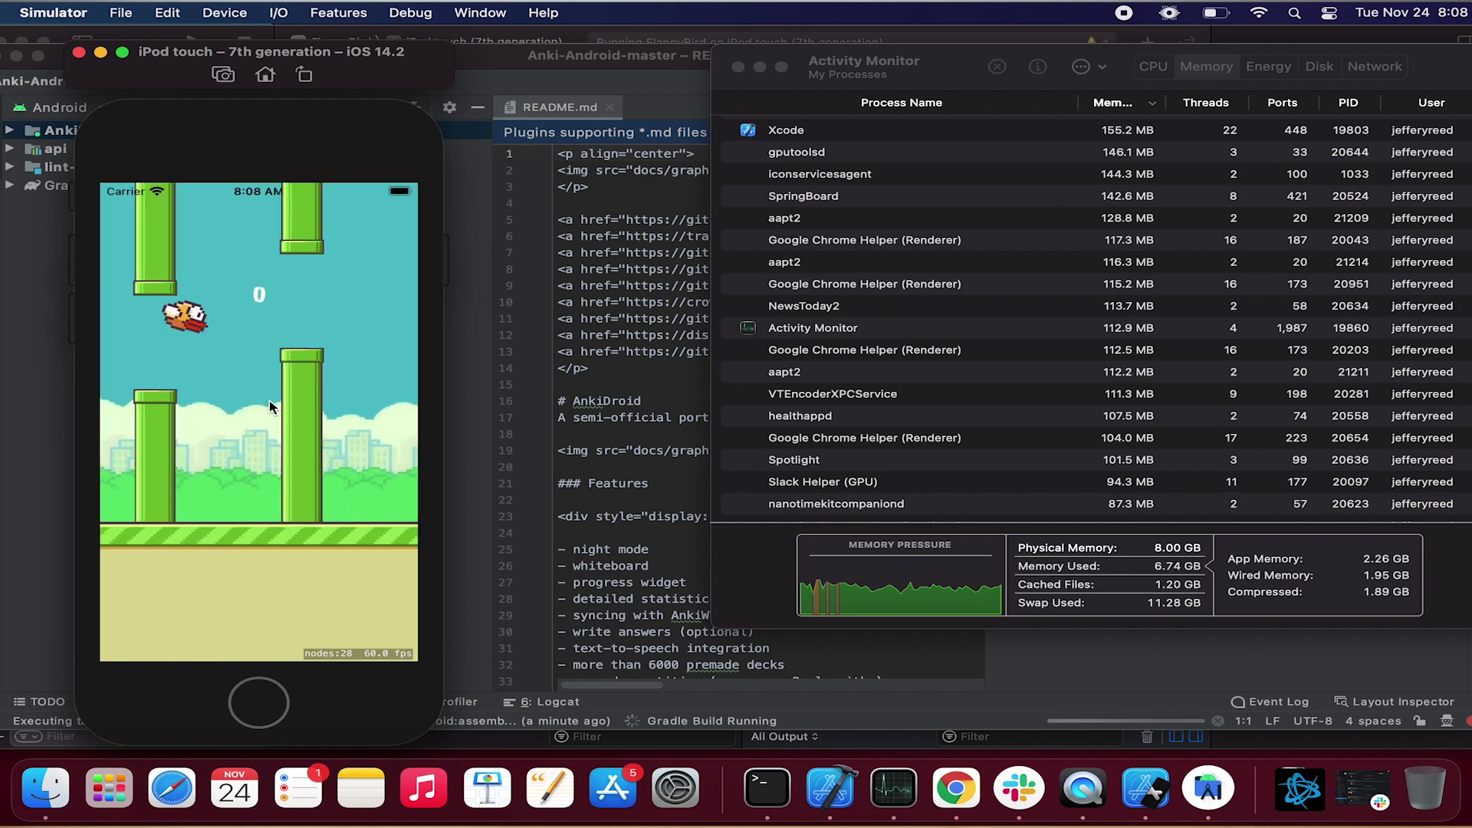
click(269, 400)
click(269, 400)
click(269, 400)
click(269, 400)
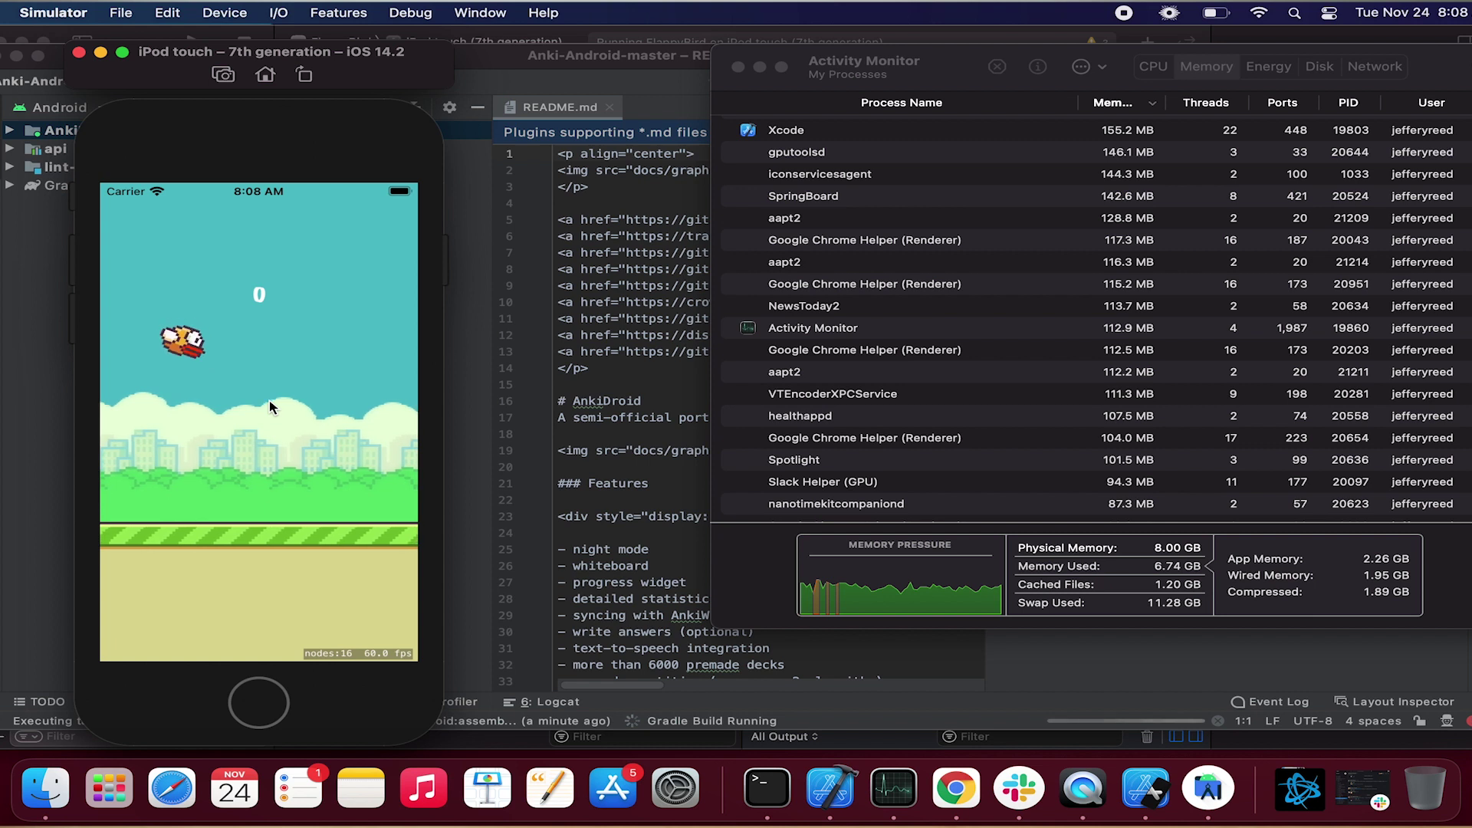
click(269, 402)
click(270, 402)
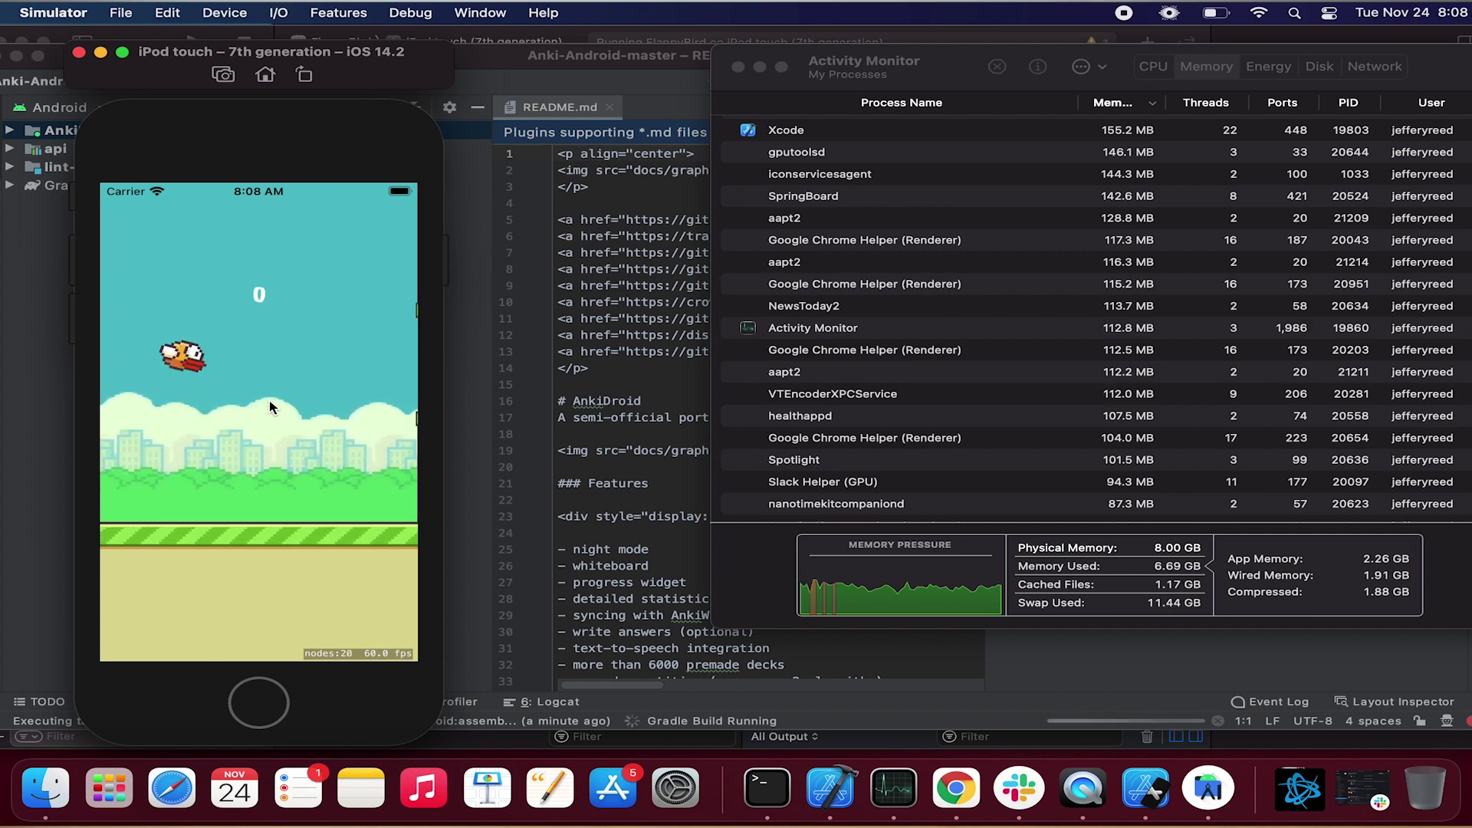
click(269, 402)
click(269, 402)
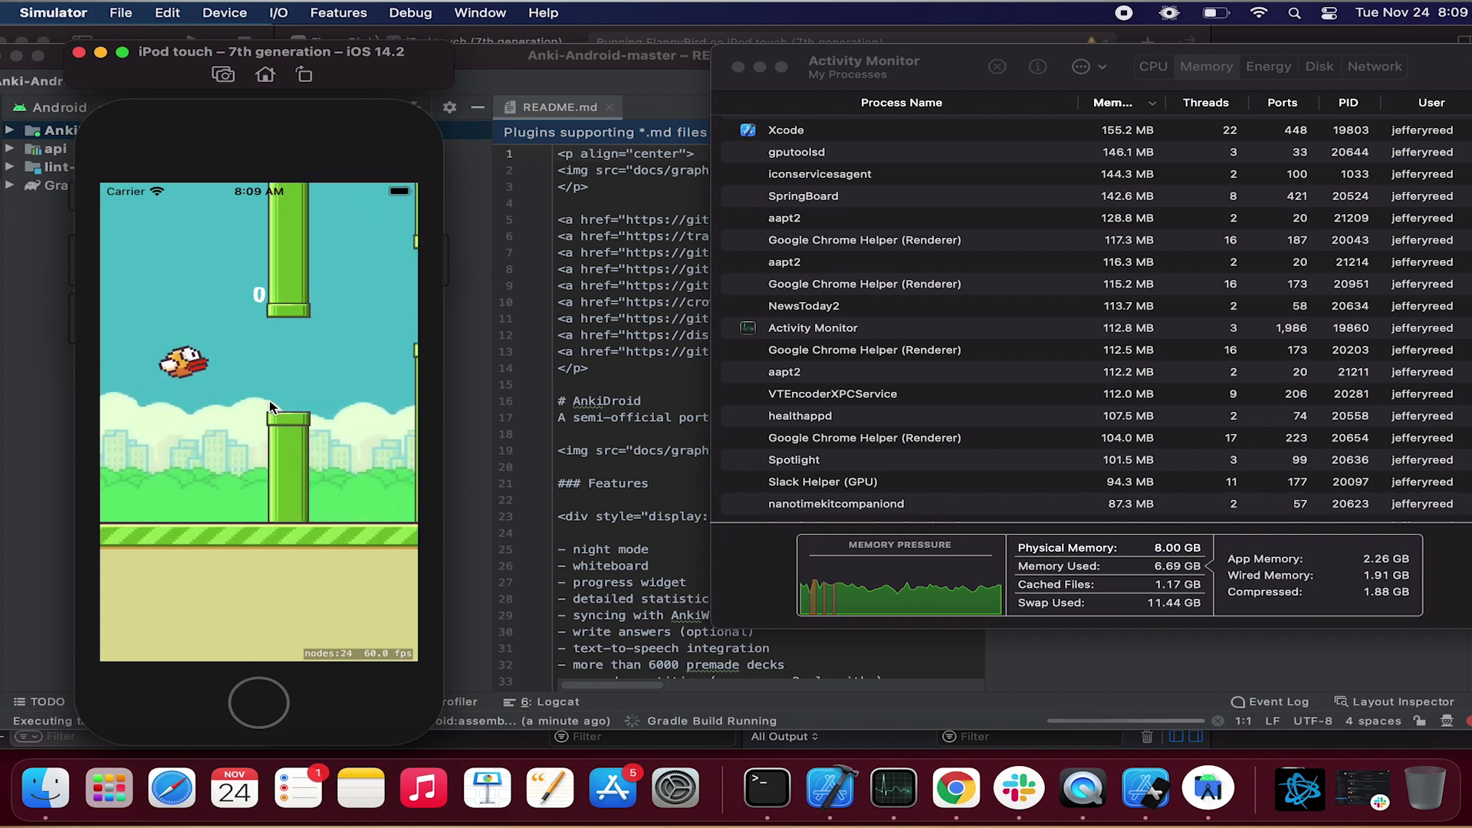
click(270, 405)
Step: Play a final round over the lower pipe, then reset to score 0
click(270, 404)
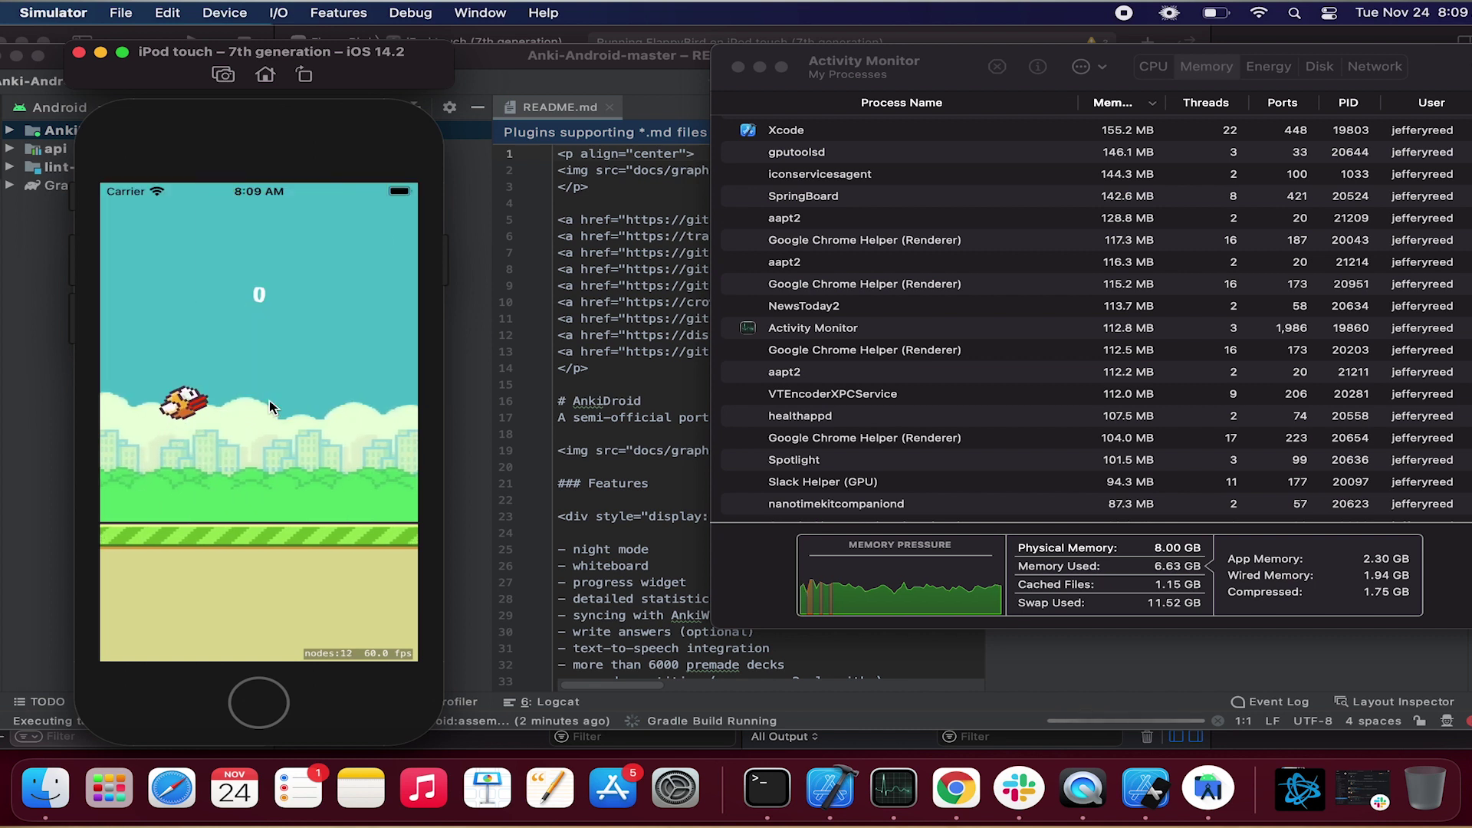
click(269, 402)
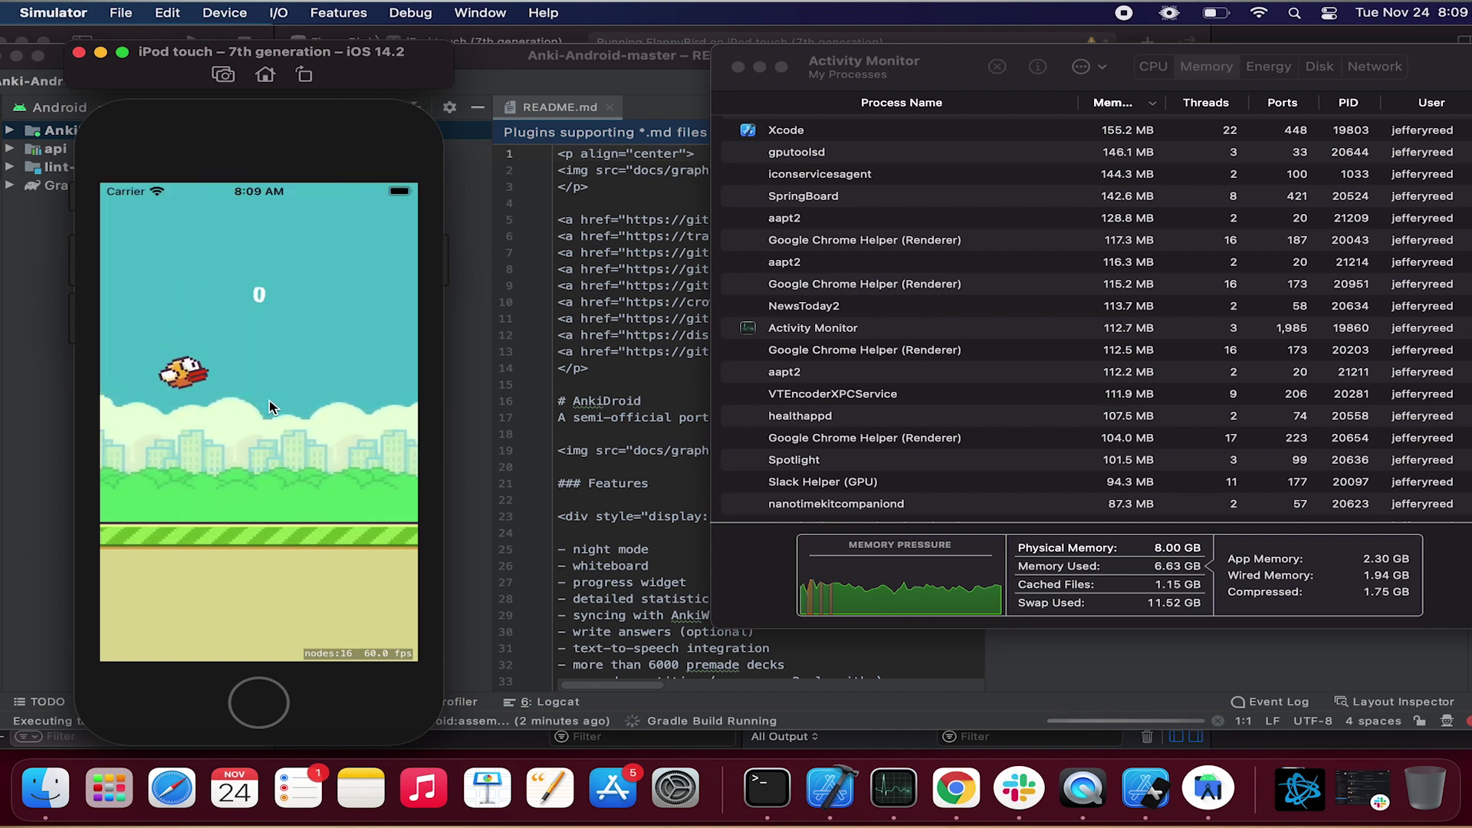
click(269, 402)
click(269, 402)
click(269, 402)
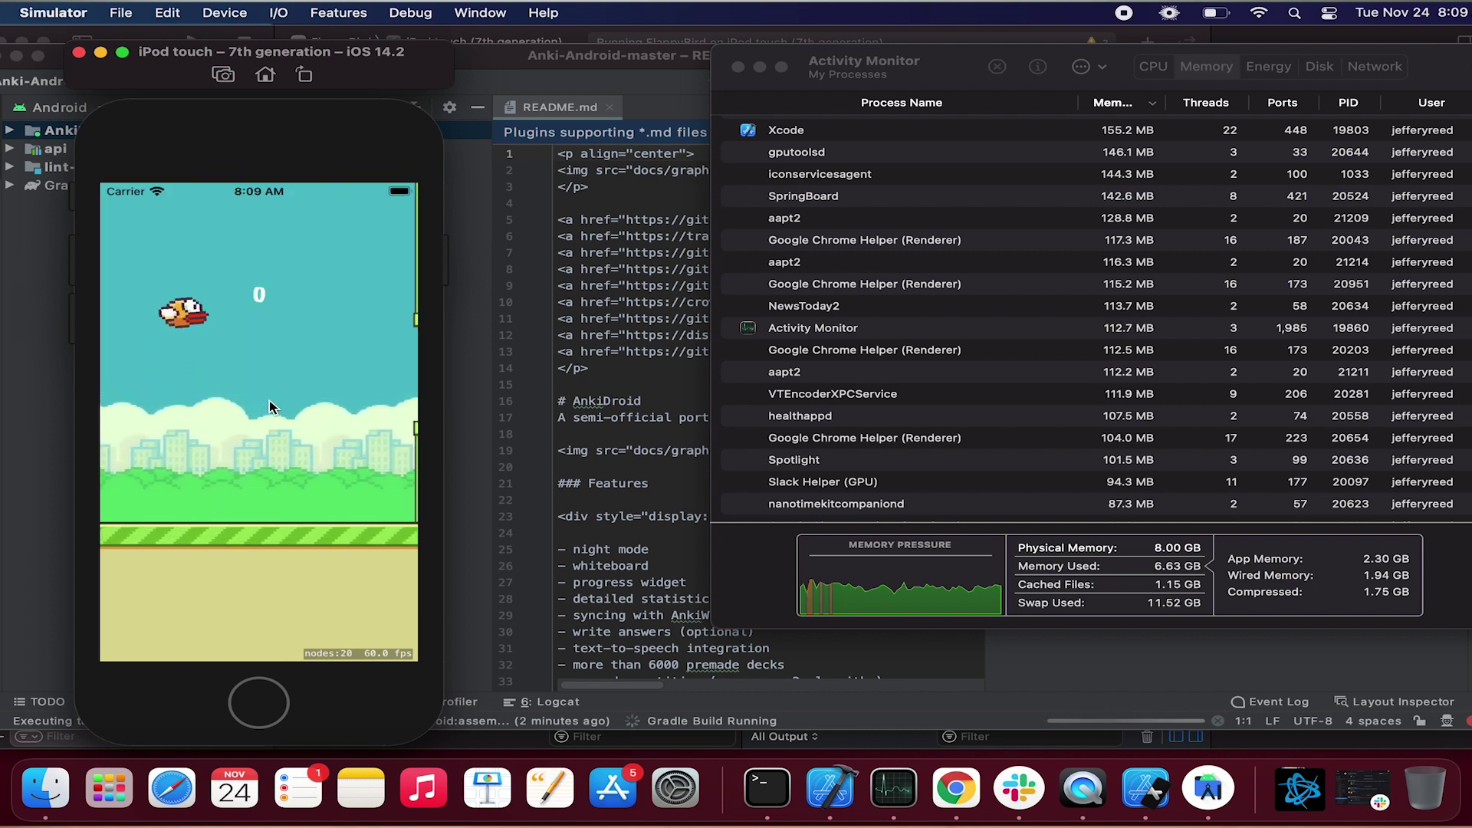
click(269, 401)
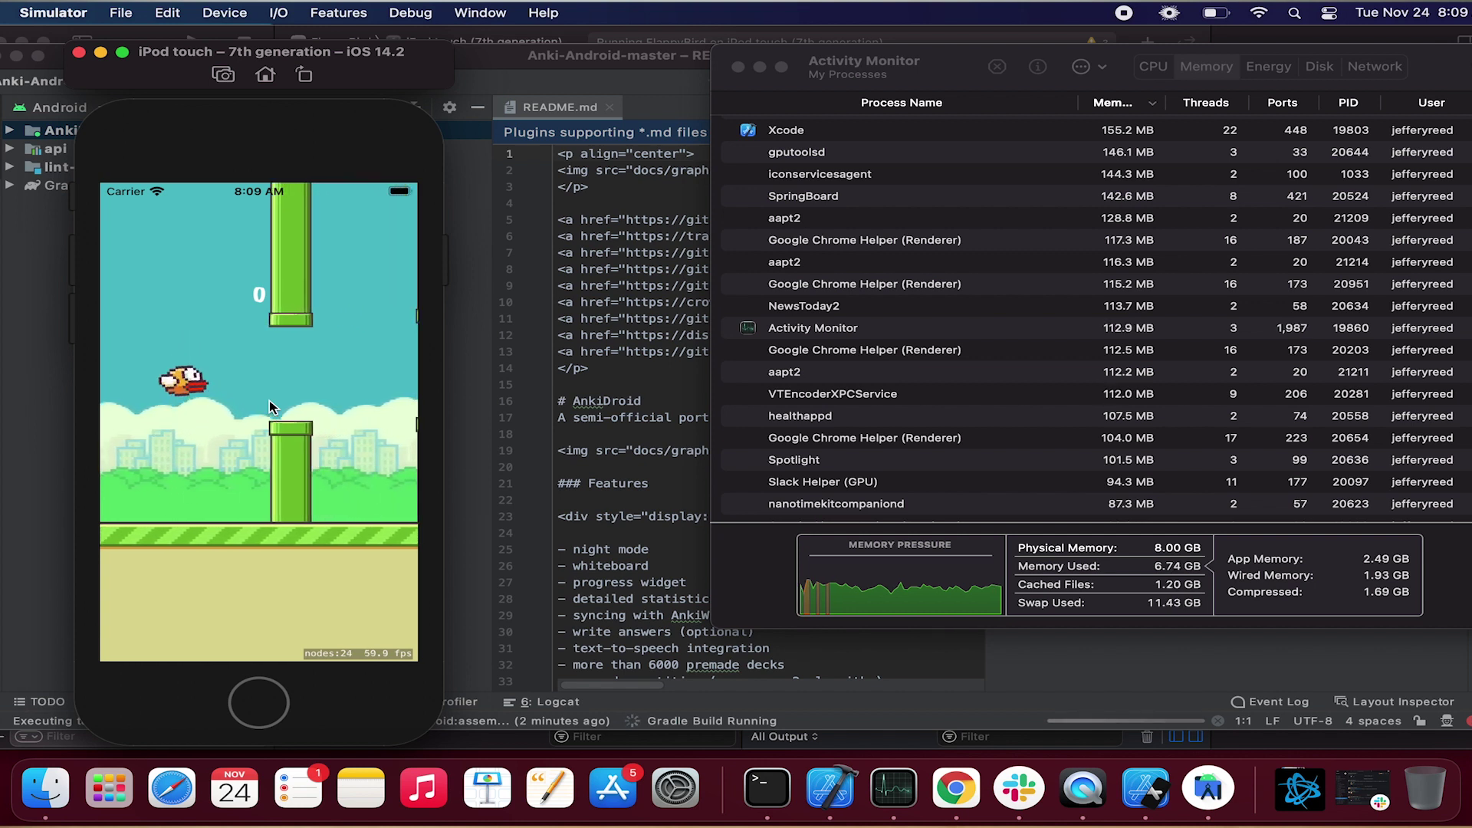
click(270, 401)
click(269, 401)
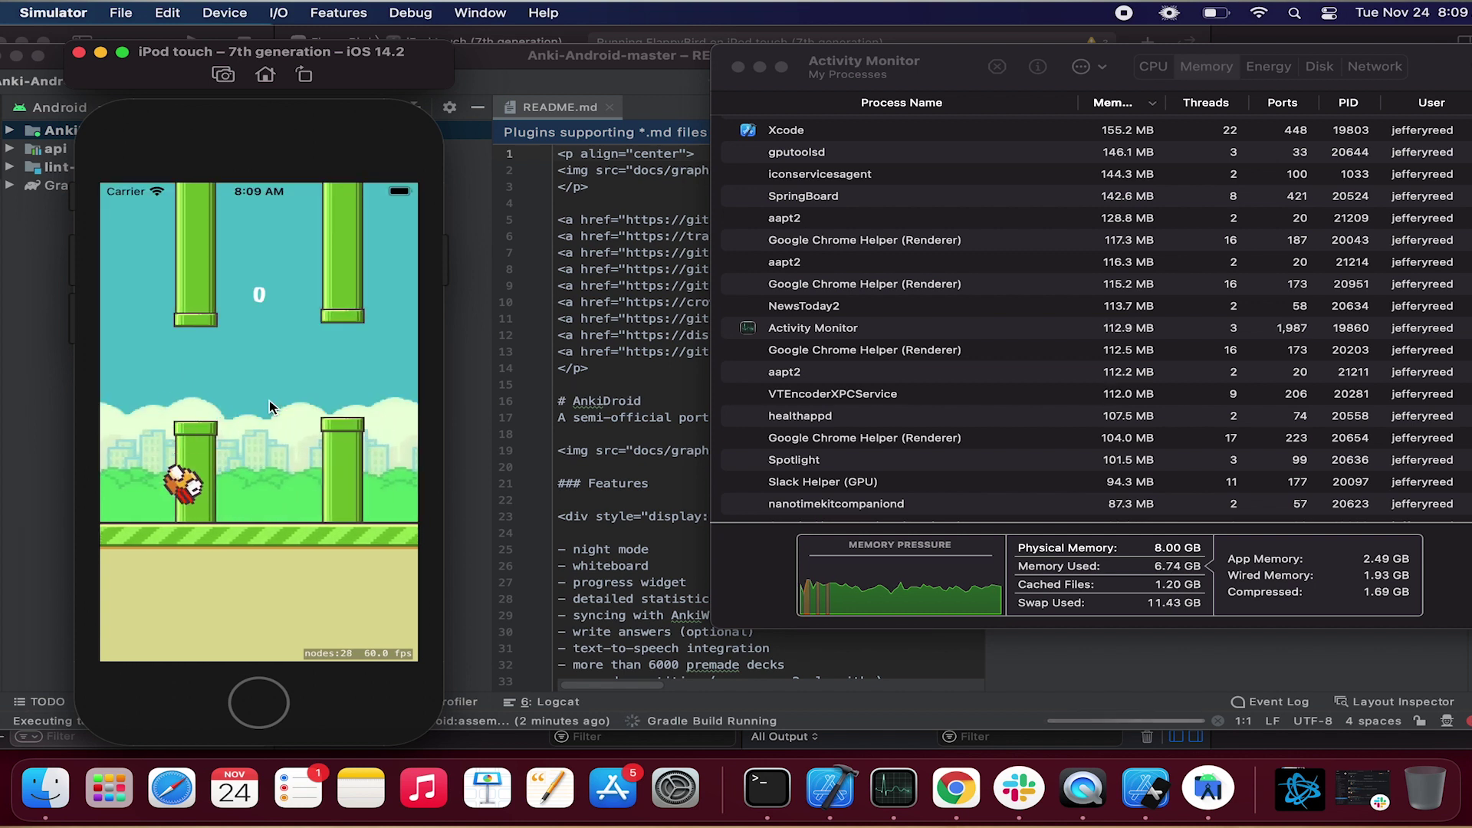
click(269, 400)
click(269, 400)
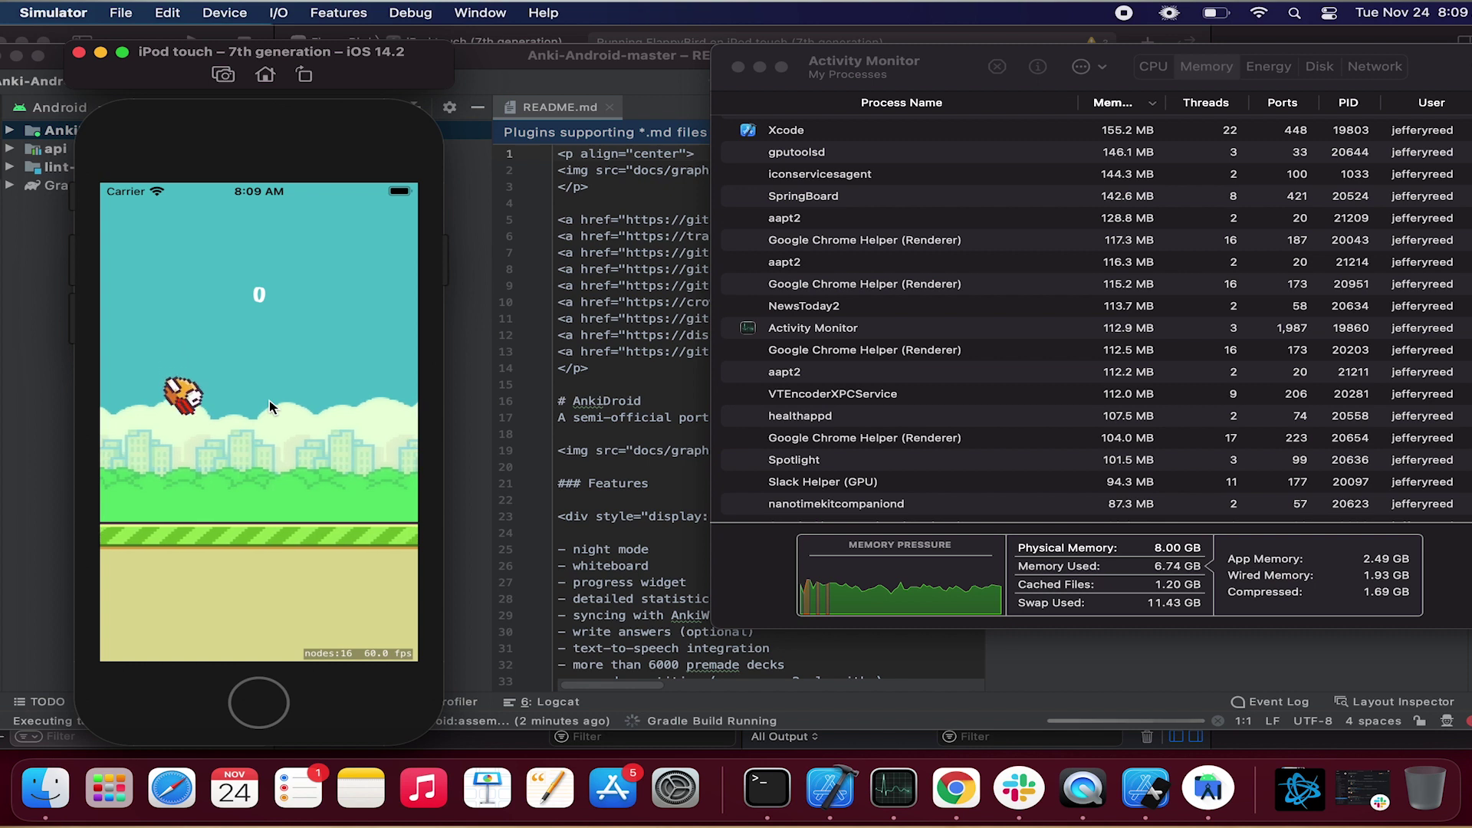
click(270, 400)
click(269, 401)
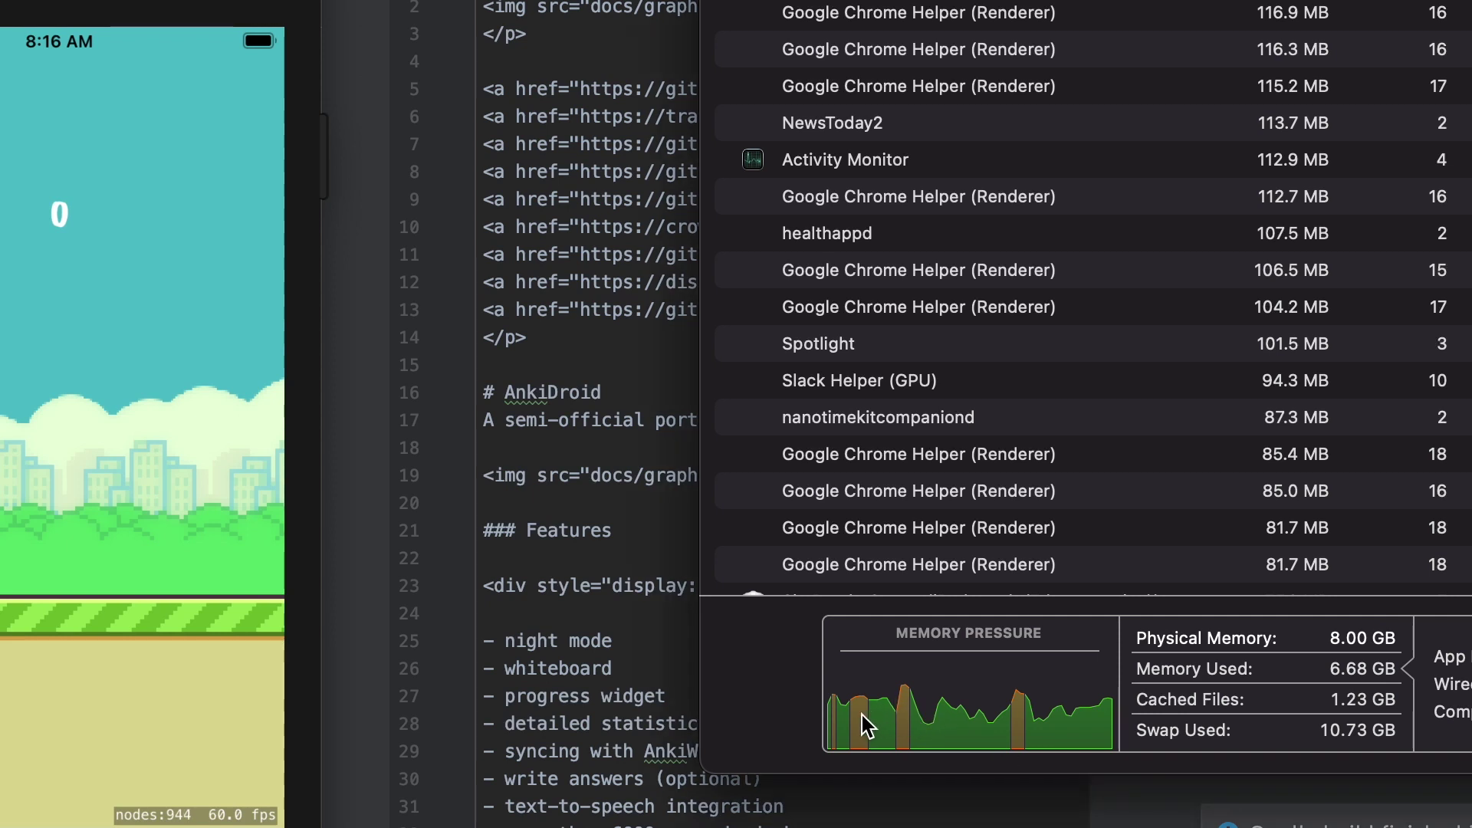
Step: Show the Memory Pressure graph's tooltip explaining what memory pressure means
mouse_move(848, 731)
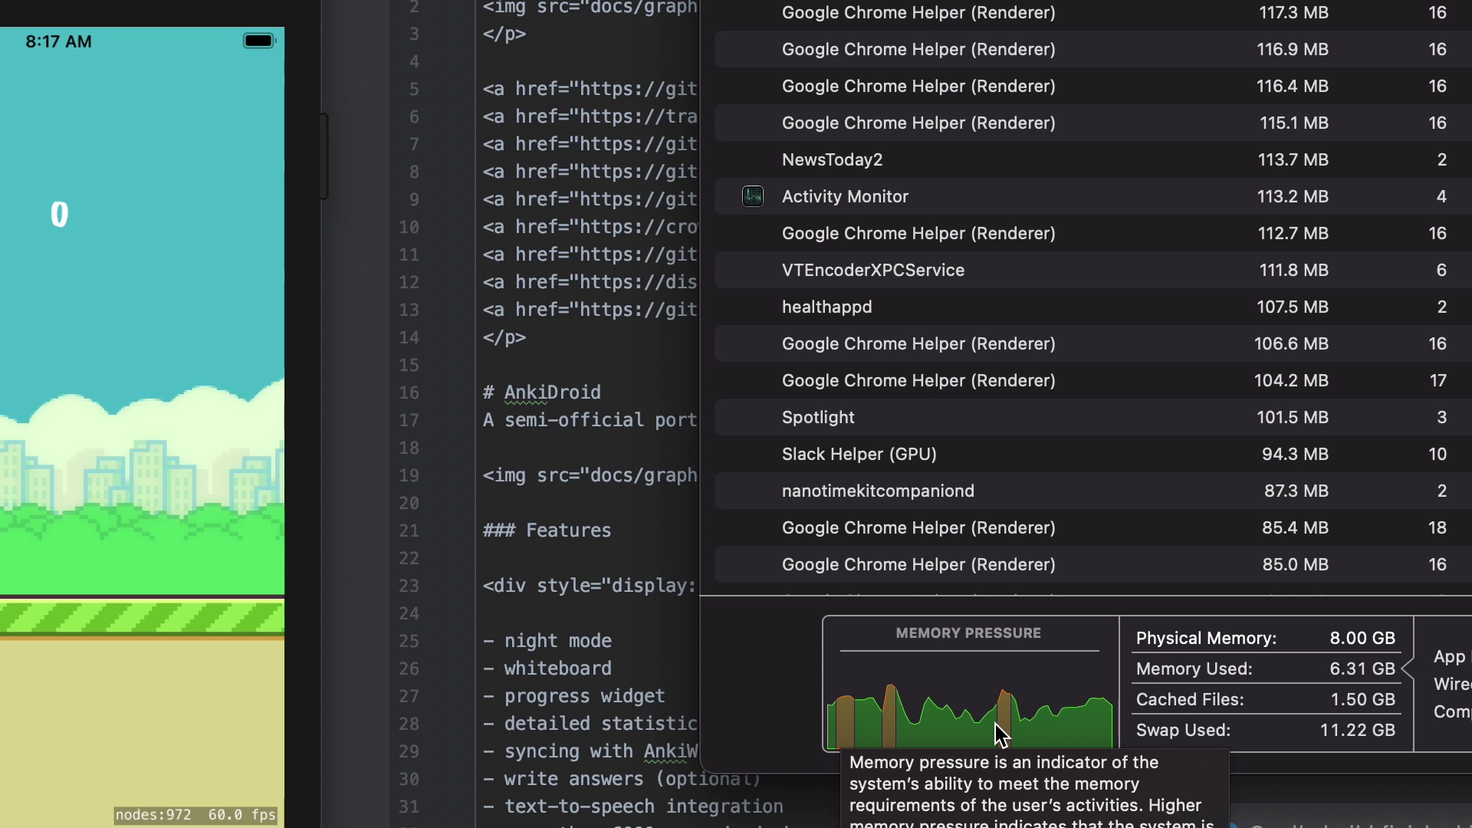
Step: Show the Swap Used tooltip, with swap used at 11.51 GB
mouse_move(1206, 738)
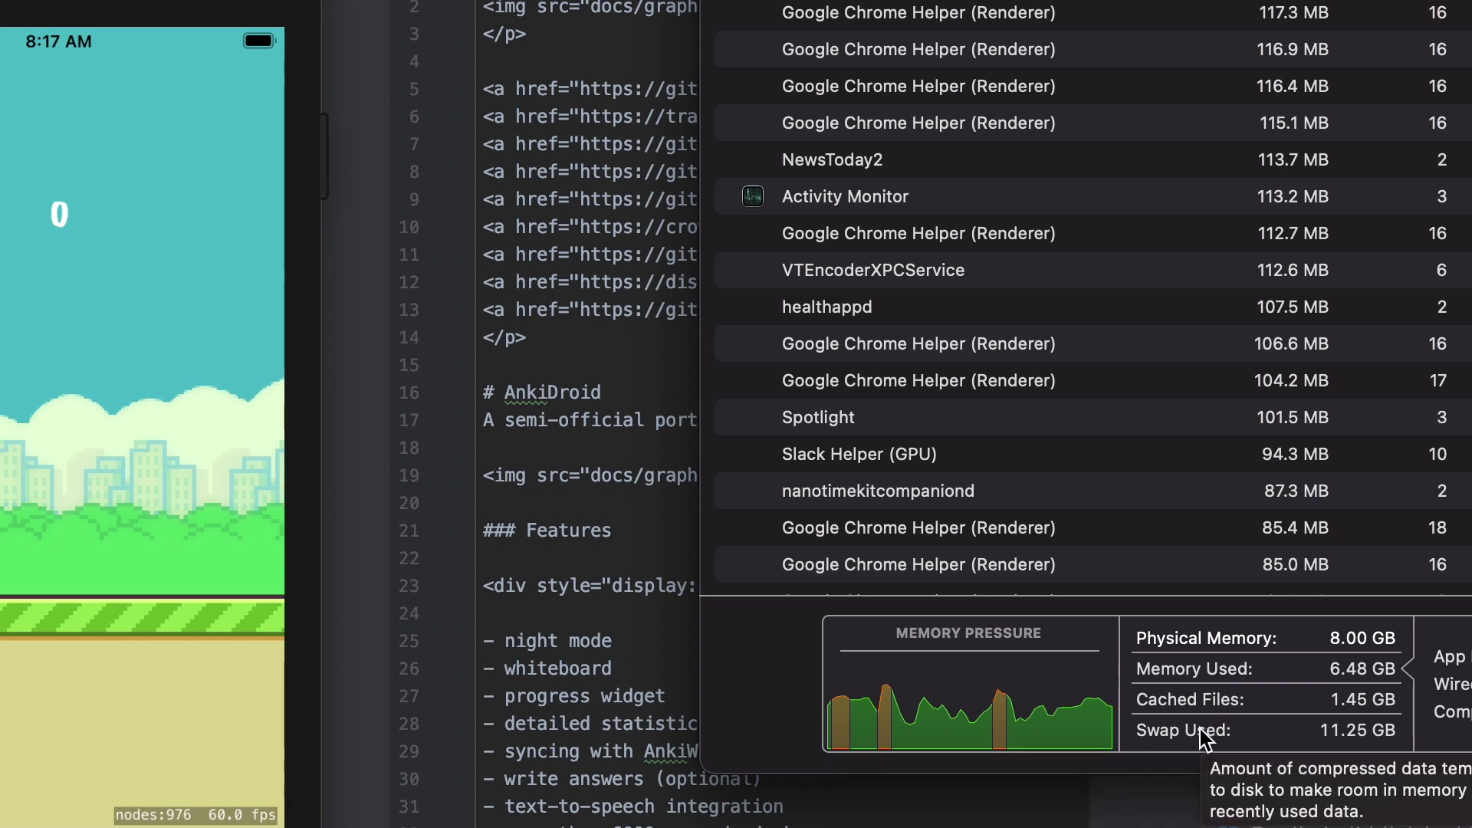